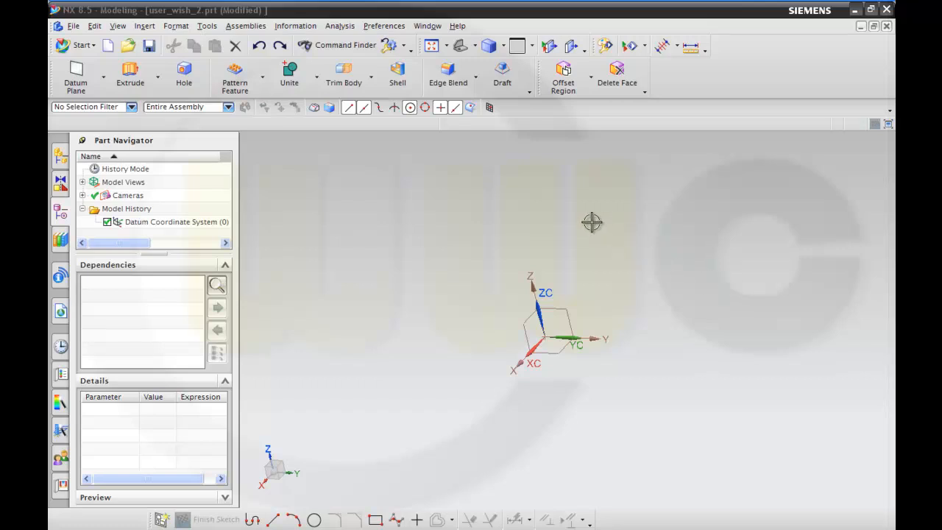
Create three datum planes offset from the XY plane, one just above it and two close together far above it.
left_click(77, 72)
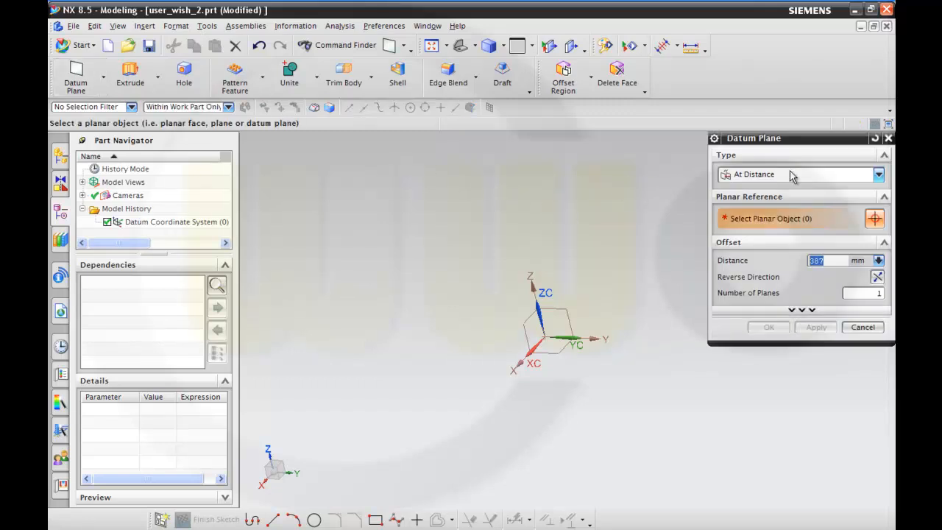
left_click(563, 355)
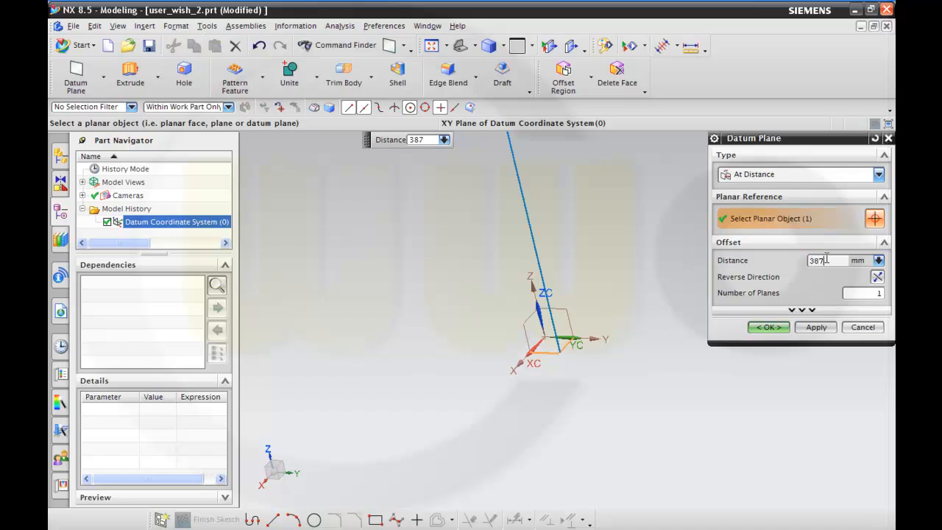
type("15")
left_click(809, 328)
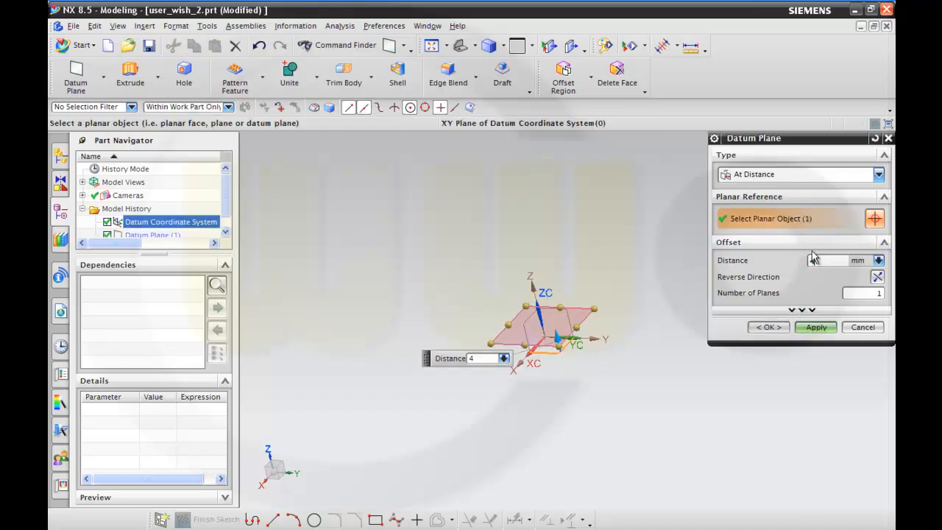
left_click(817, 330)
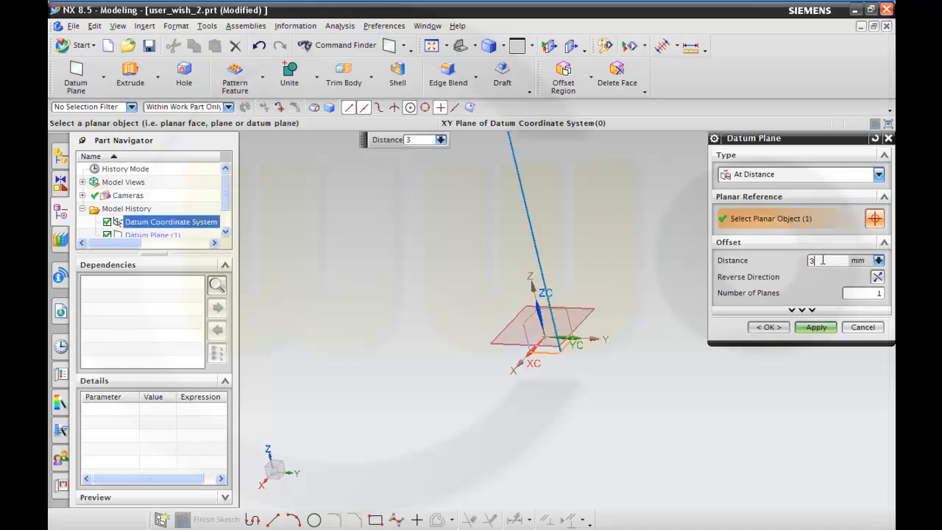
left_click(768, 327)
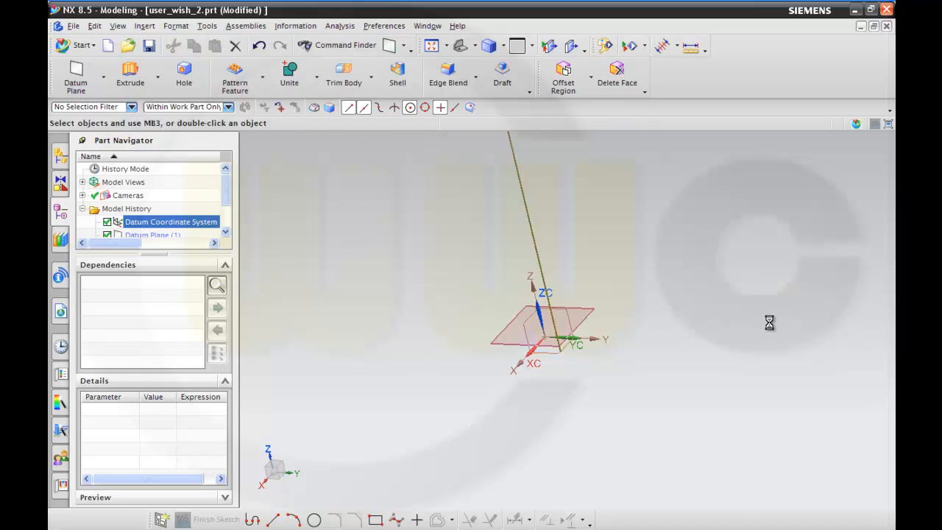
Define a full circle from its center at the absolute origin 0, 0, 0 with a radius of 40 mm.
scroll(574, 213, "down", 3)
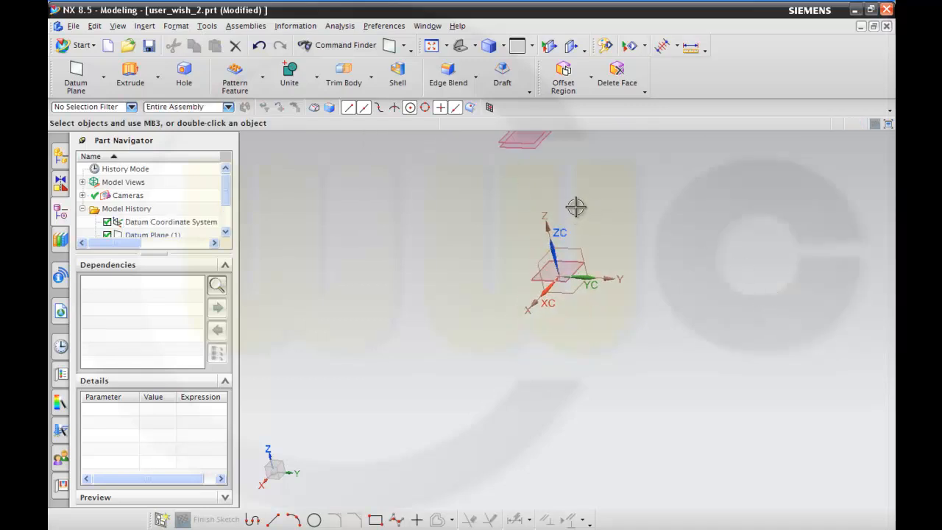
middle_click_drag(579, 194, 570, 295, "shift")
scroll(572, 295, "up", 2)
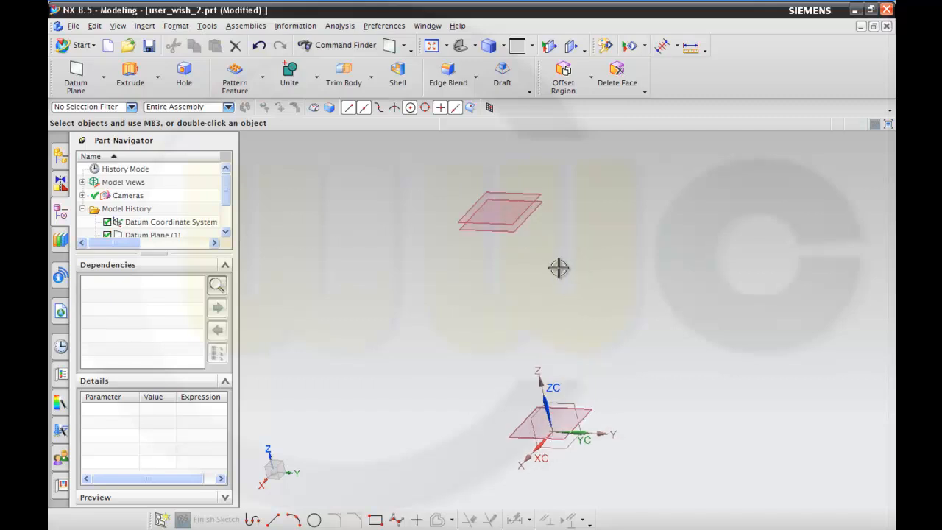
left_click(144, 27)
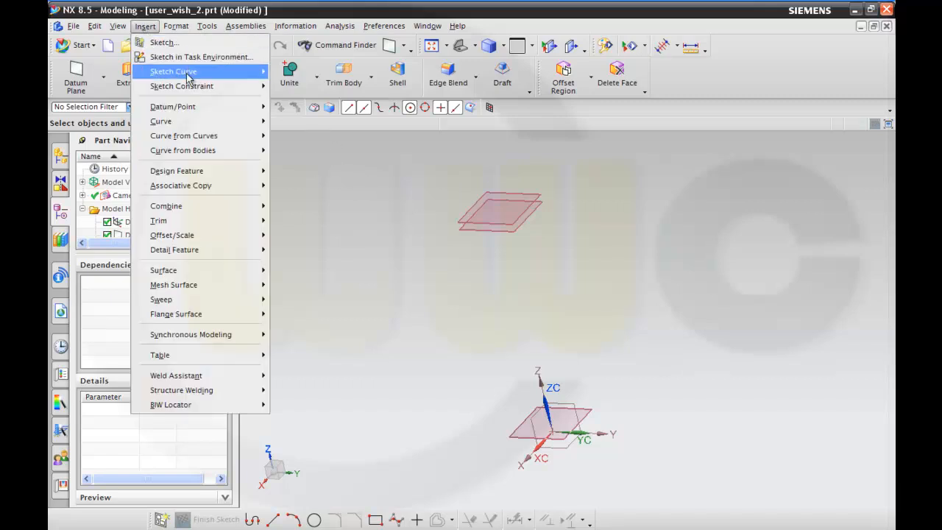
mouse_move(214, 122)
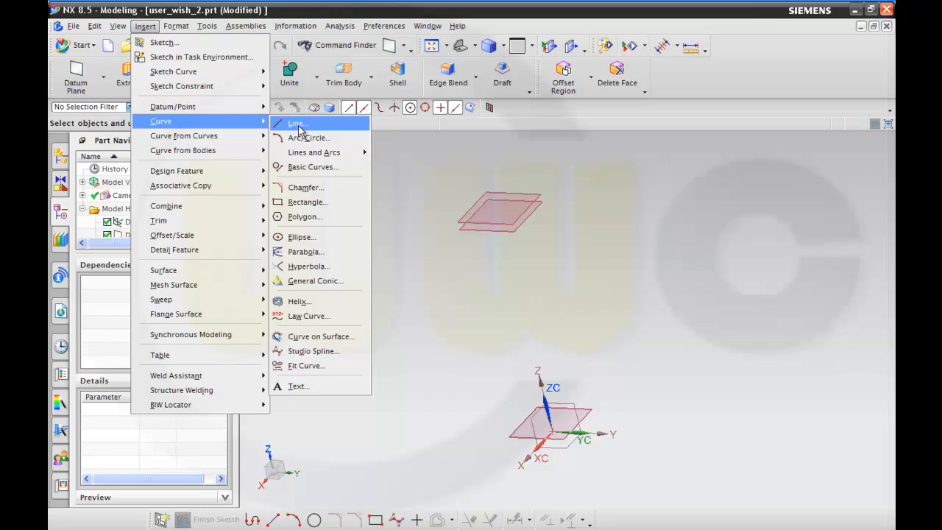
left_click(309, 138)
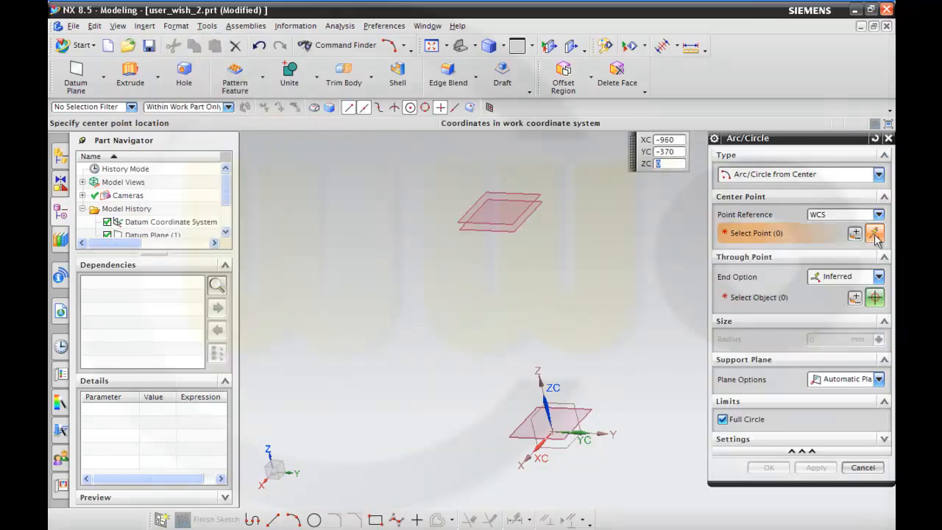
left_click(875, 234)
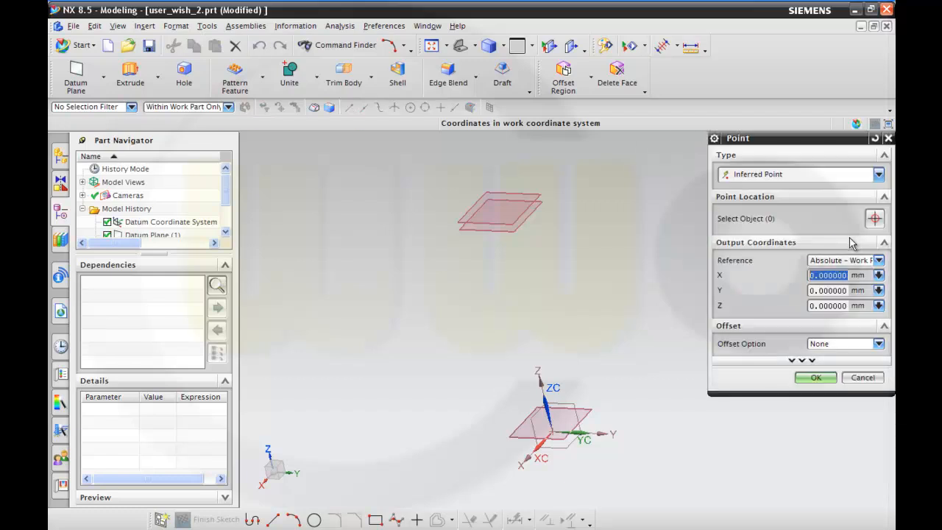
left_click(815, 380)
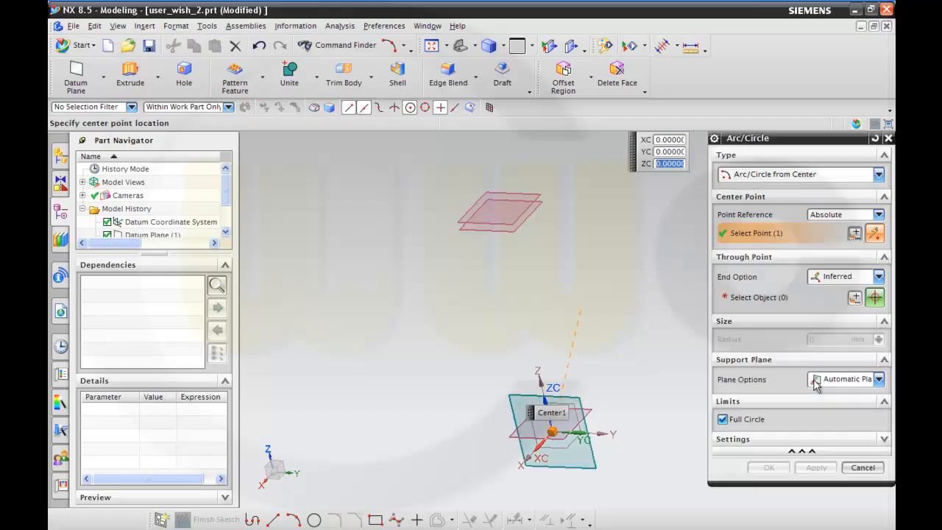
left_click(878, 276)
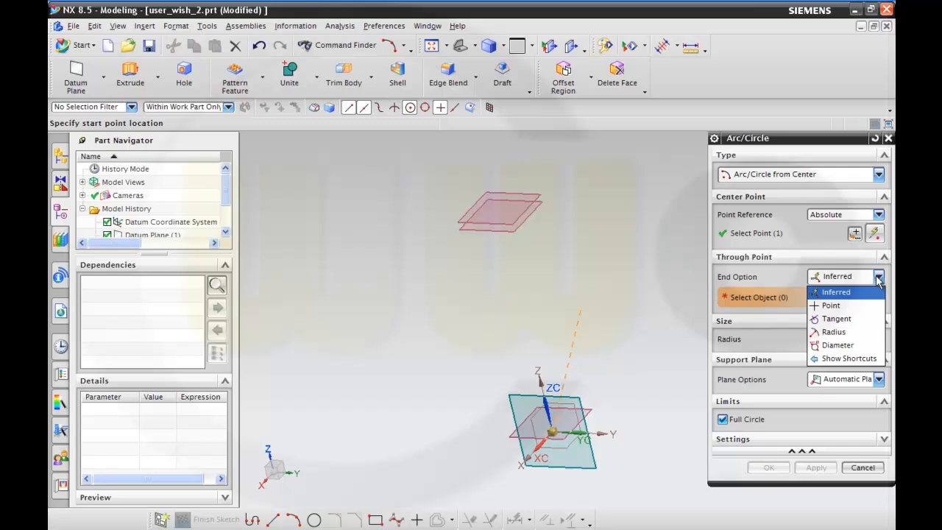
left_click(847, 332)
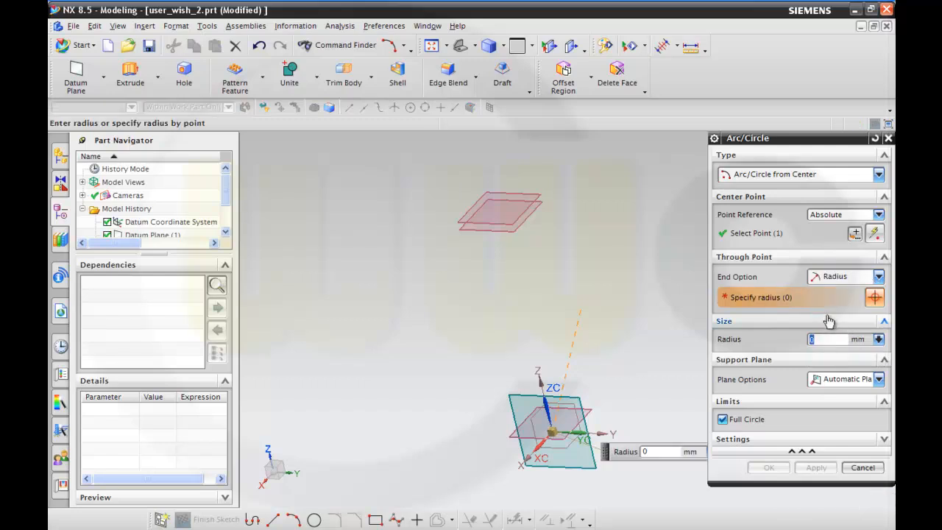
type("40")
Set the 40 mm circle's support plane to the ZC plane at distance 0 and create the circle.
left_click(877, 379)
left_click(874, 390)
left_click(878, 357)
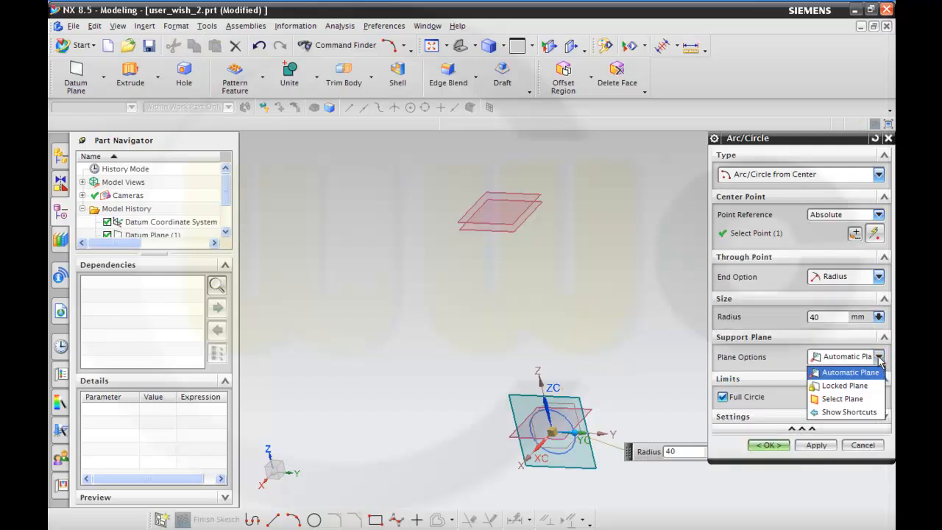
left_click(846, 398)
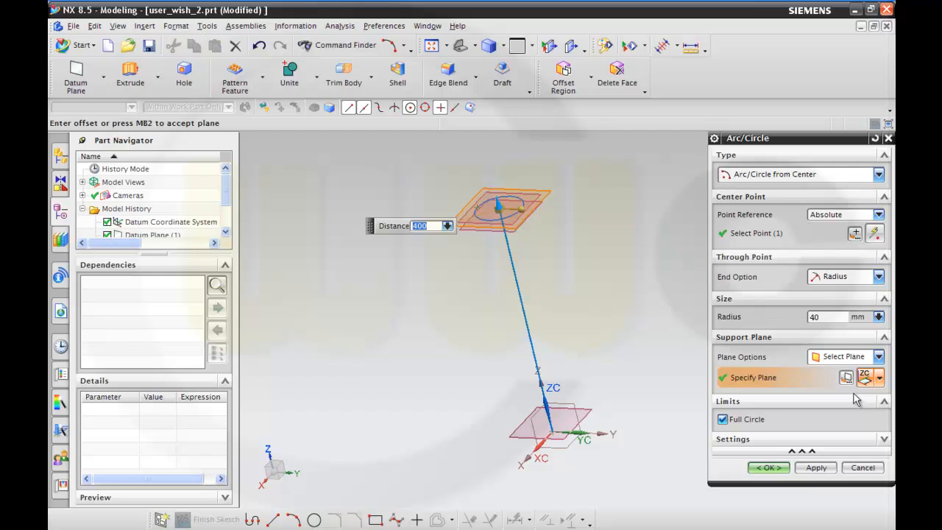
type("0")
key("Return")
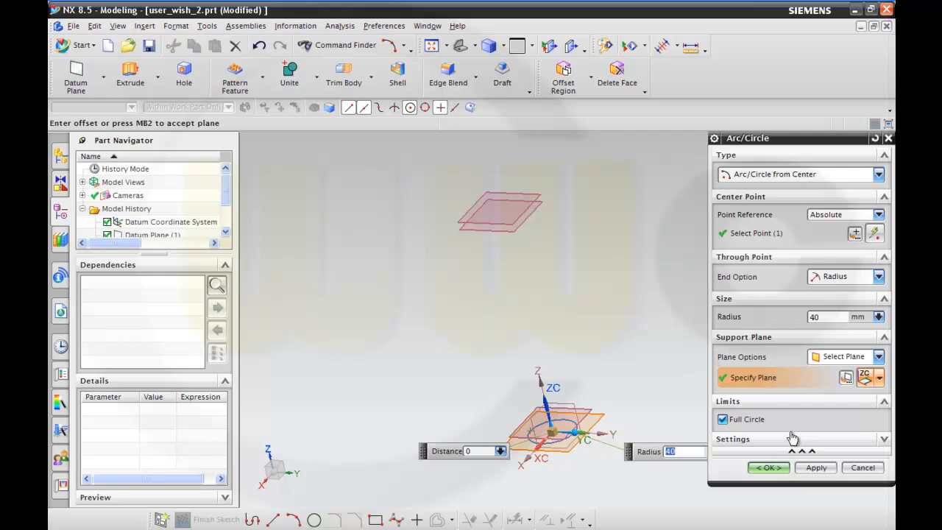
left_click(809, 468)
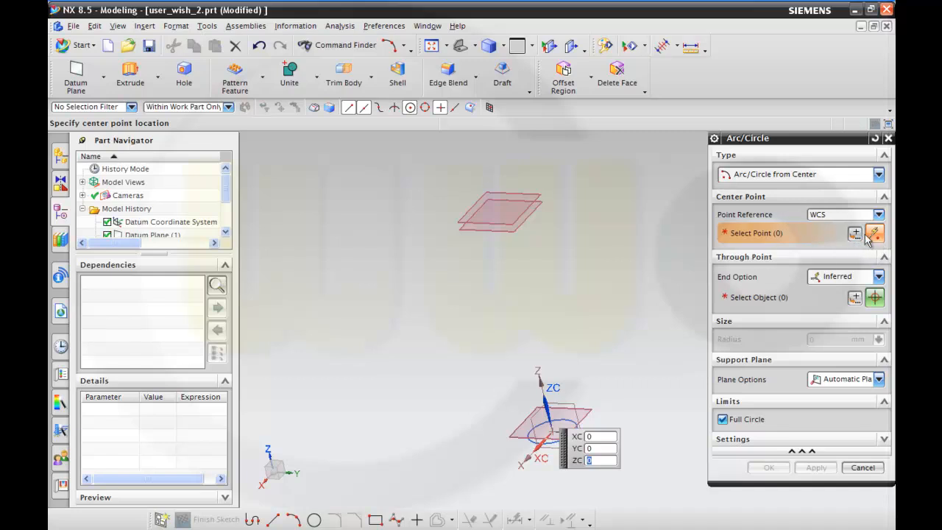
Define a second full circle centered at X 0, Y 0, Z 400 mm with a radius of 20 mm.
left_click(856, 233)
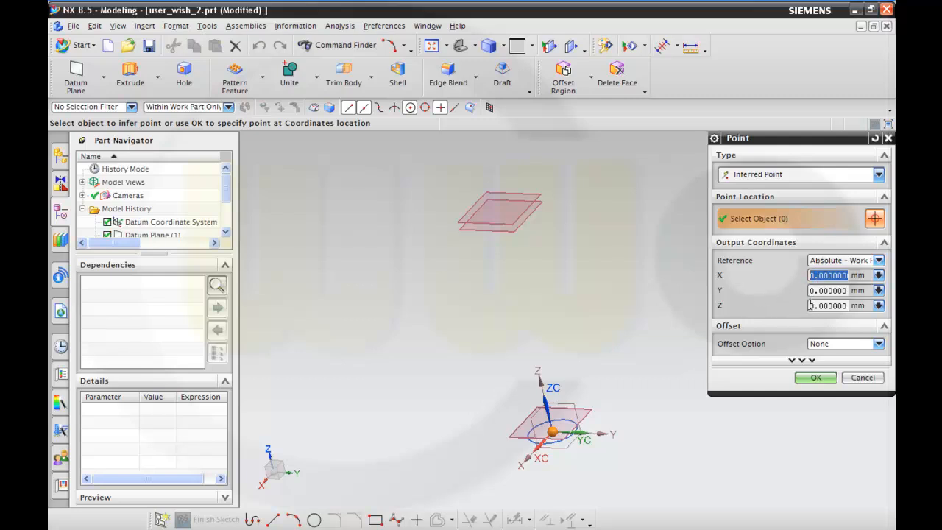
left_click(812, 305)
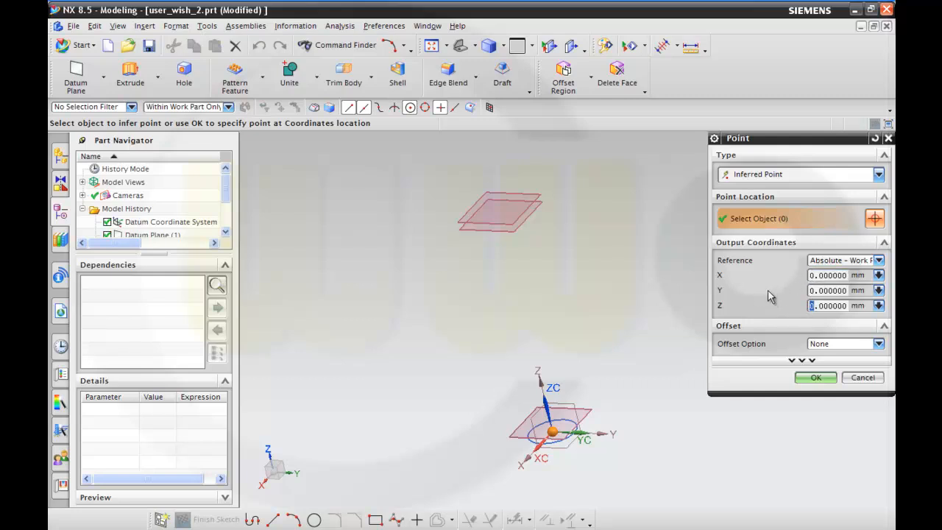
type("400")
left_click(814, 378)
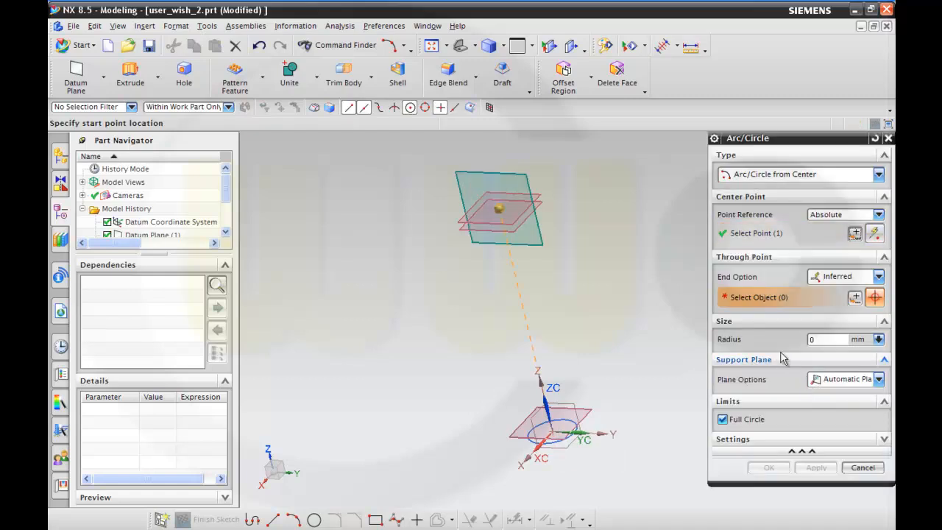
left_click(878, 277)
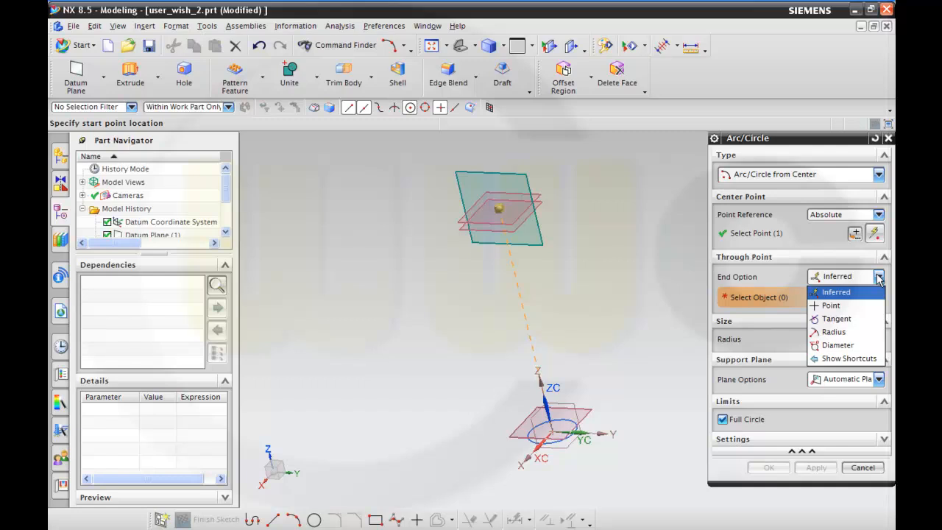
left_click(839, 329)
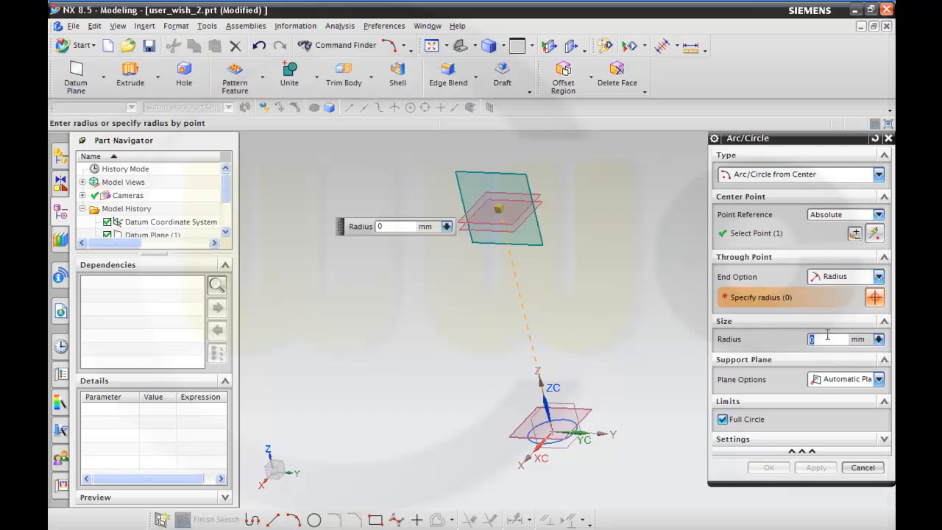
Set the 20 mm circle's support plane to the ZC plane at distance 400 and create the circle.
left_click(880, 380)
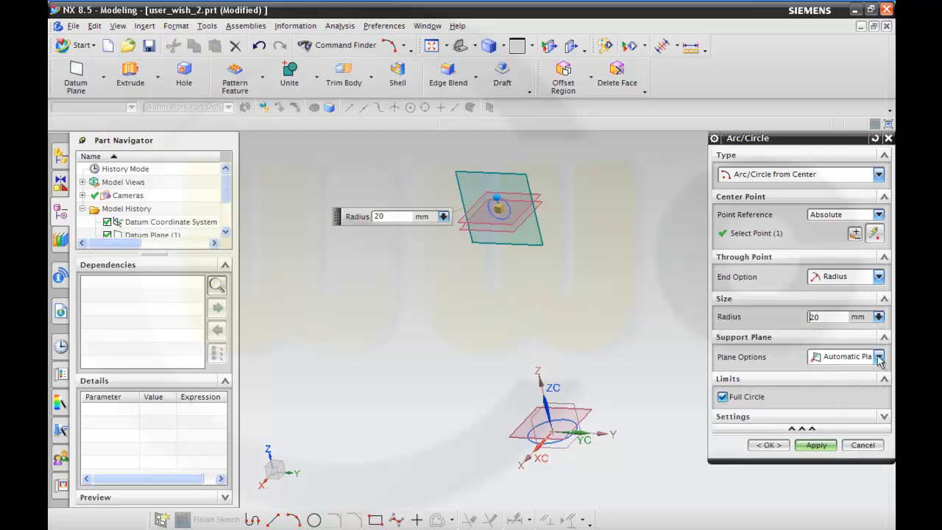
left_click(880, 357)
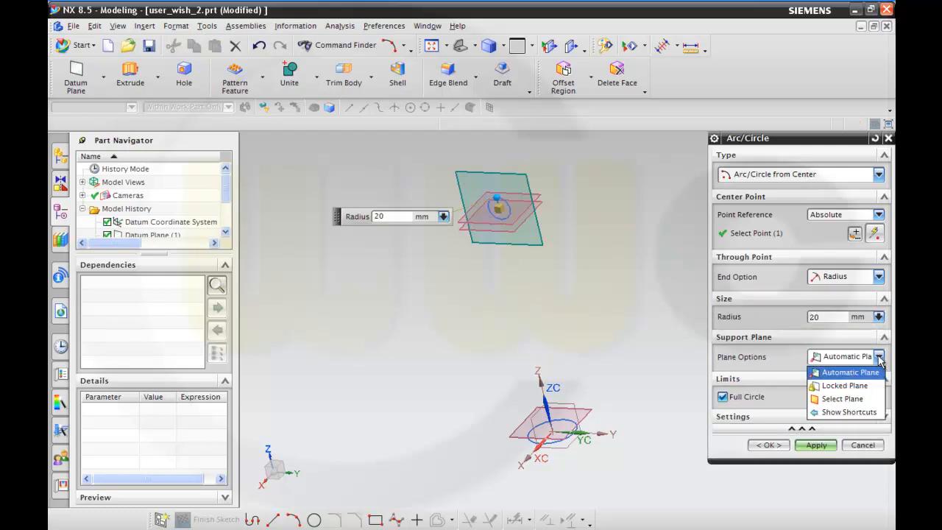
left_click(854, 398)
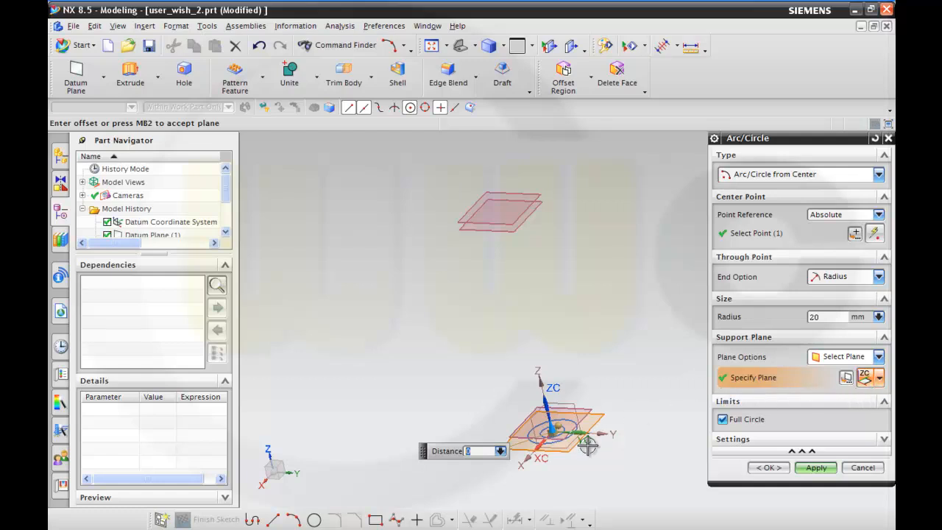
type("400")
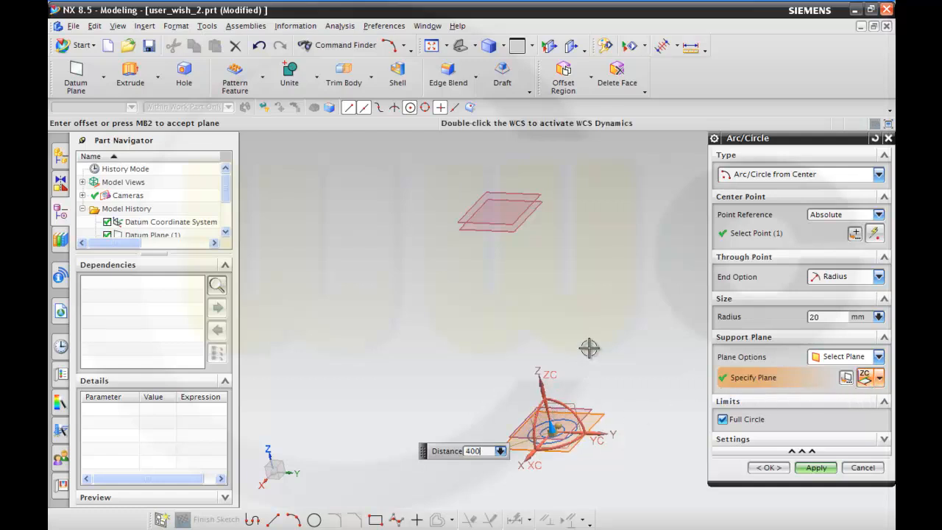
key("Return")
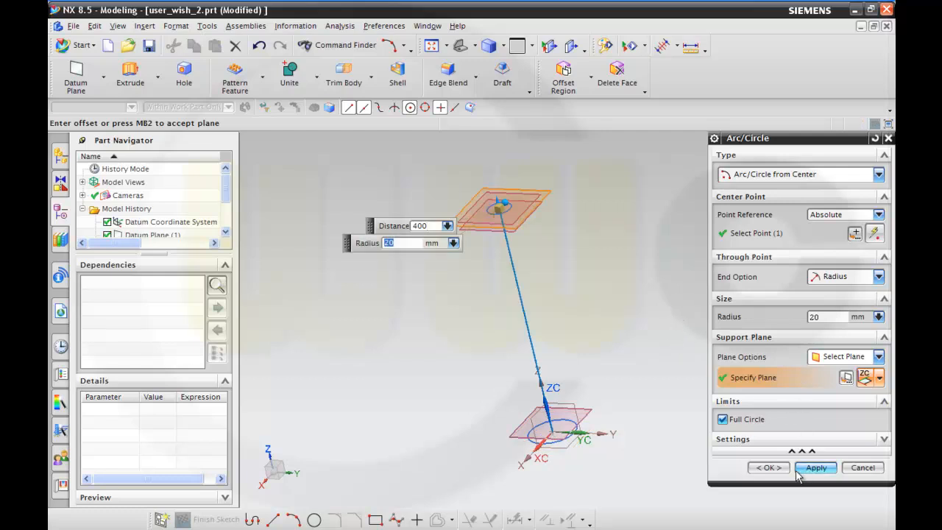
left_click(769, 467)
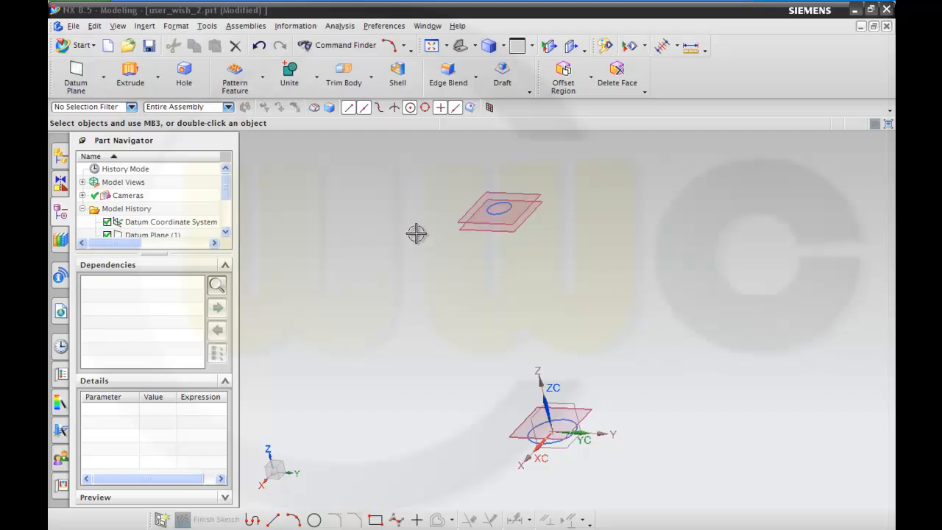
Set up a Through Curves body from the upper 20 mm circle to the 40 mm base circle, reversing the upper section's direction.
left_click(144, 26)
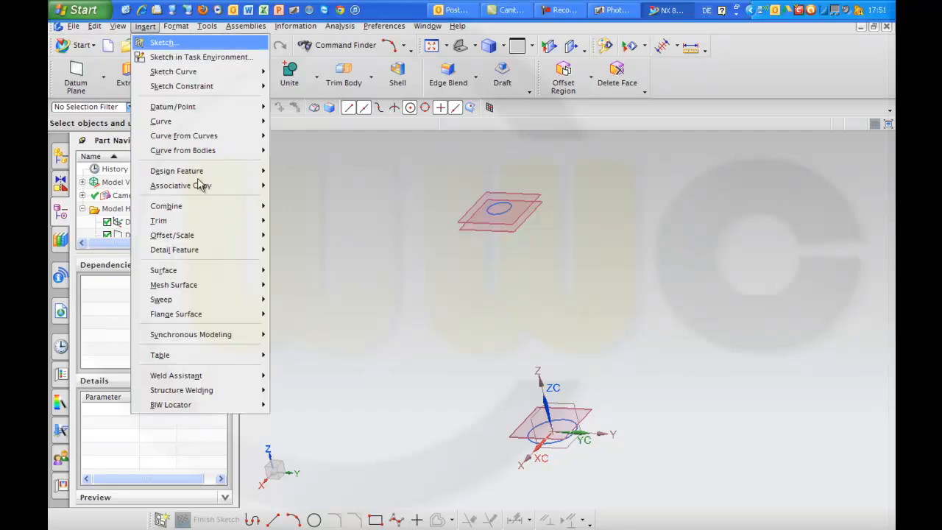
mouse_move(198, 289)
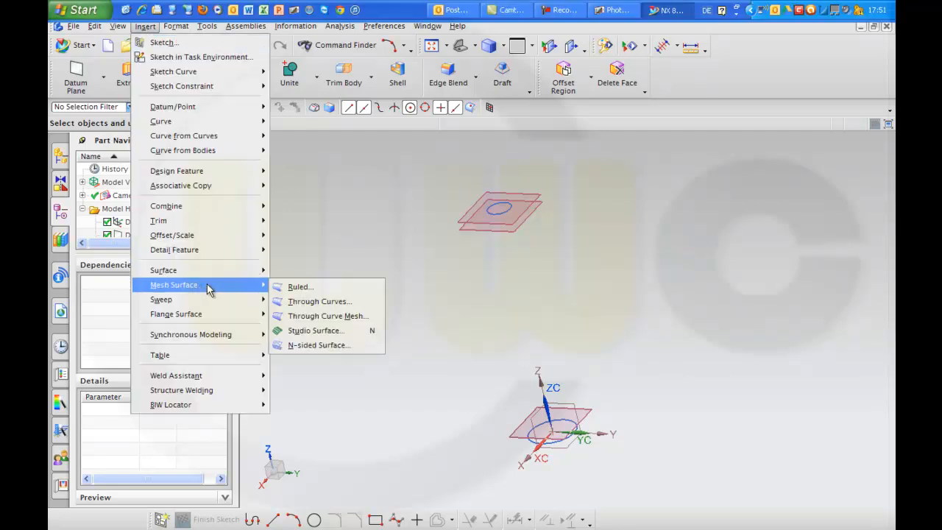
left_click(319, 301)
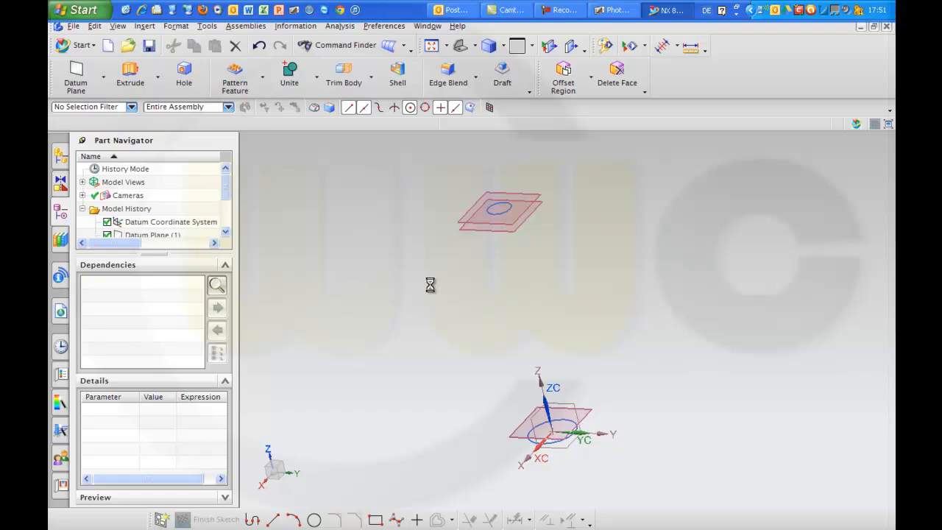
left_click(511, 208)
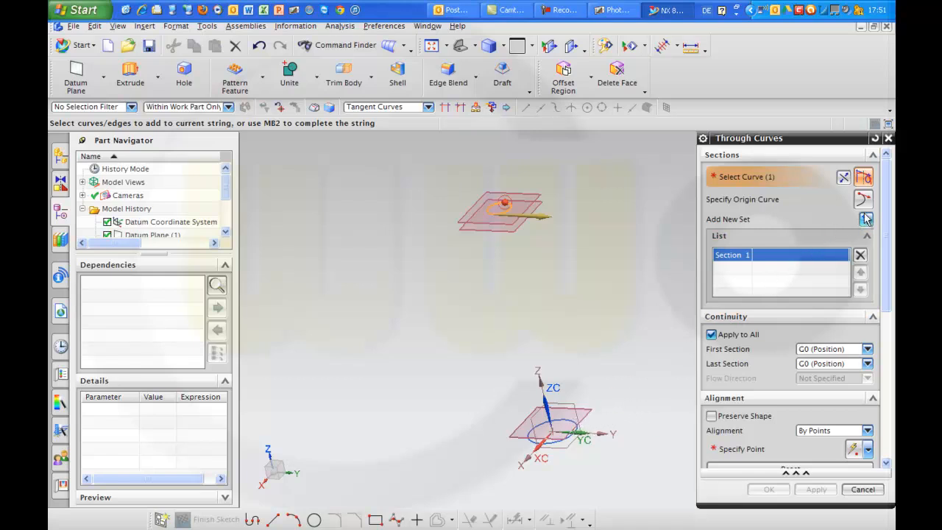
left_click(865, 218)
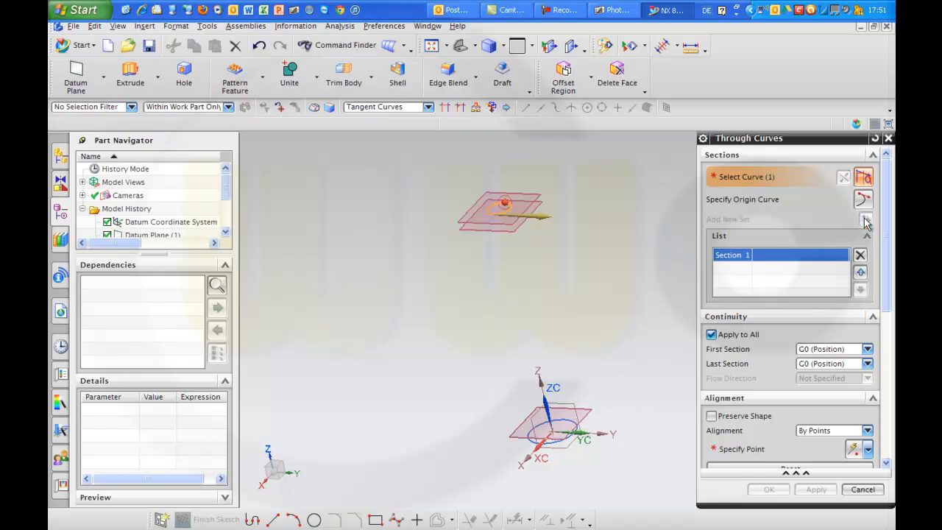
left_click(576, 418)
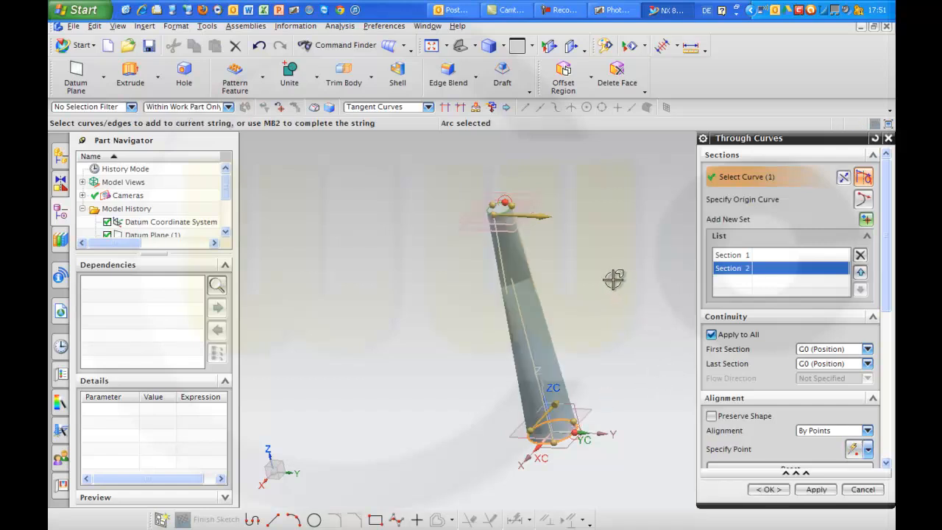
double_click(550, 215)
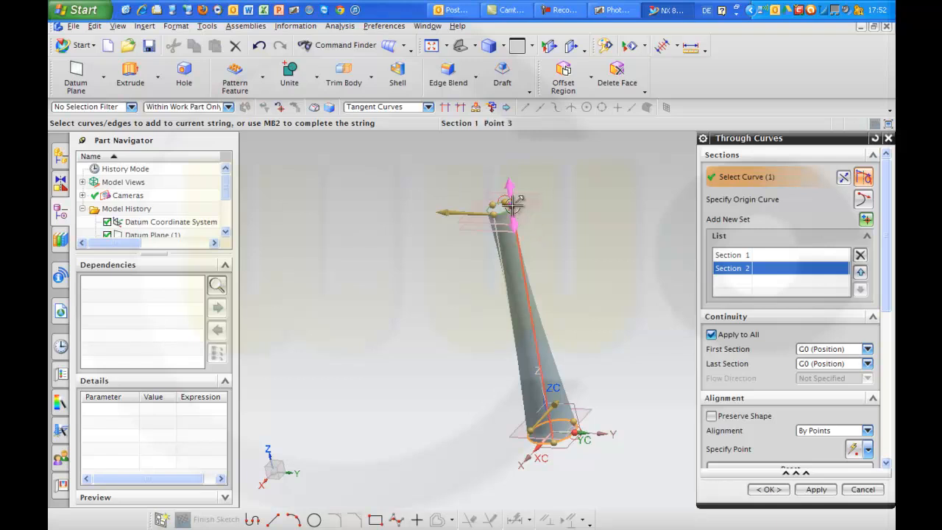
Delete two alignment points on the upper section, shift the remaining one along the circle to untwist the body, and create it.
right_click(513, 206)
left_click(540, 234)
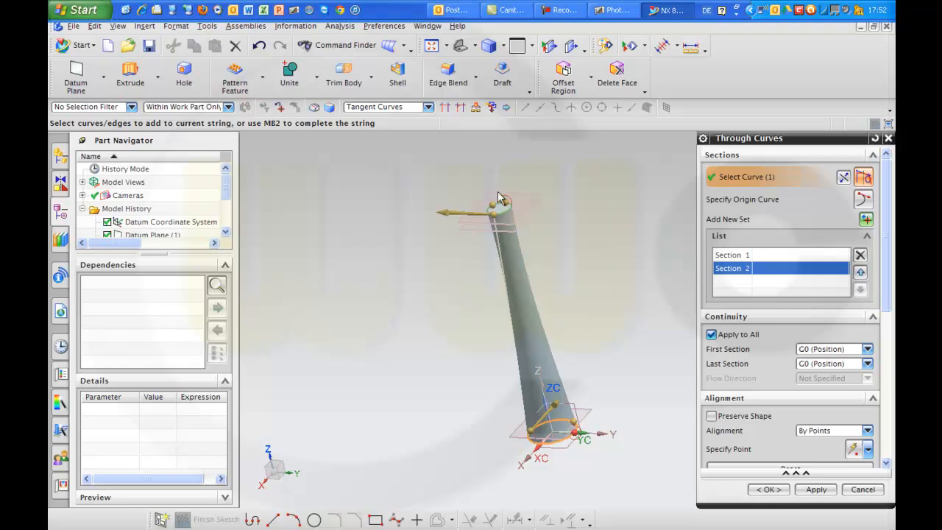
right_click(490, 205)
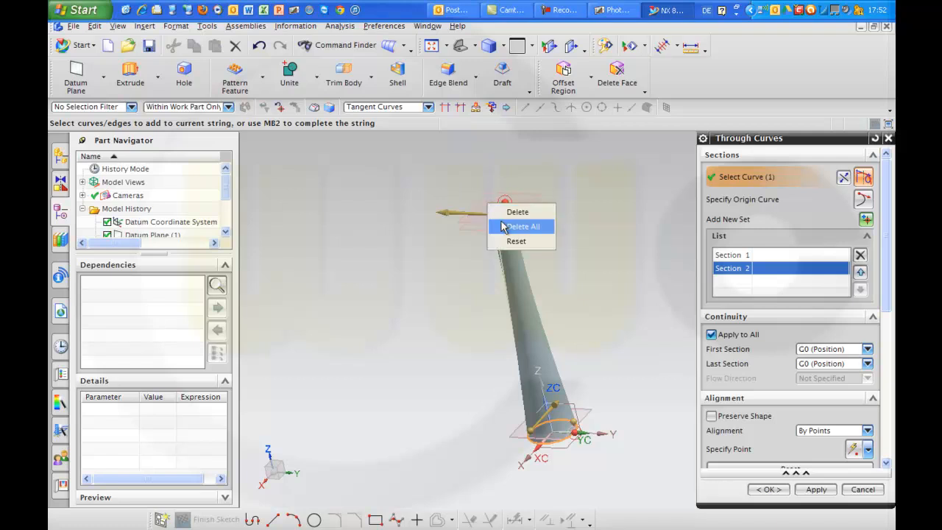
left_click(516, 211)
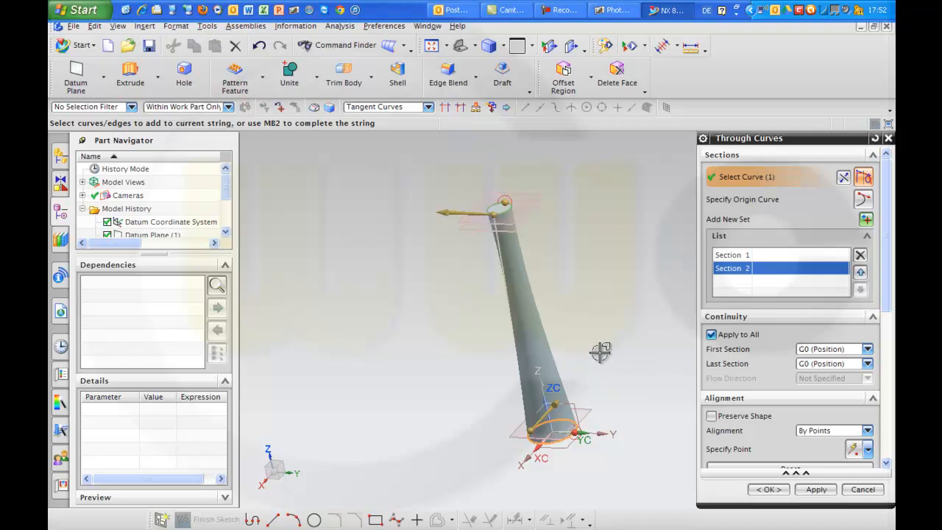
left_click_drag(491, 214, 478, 196)
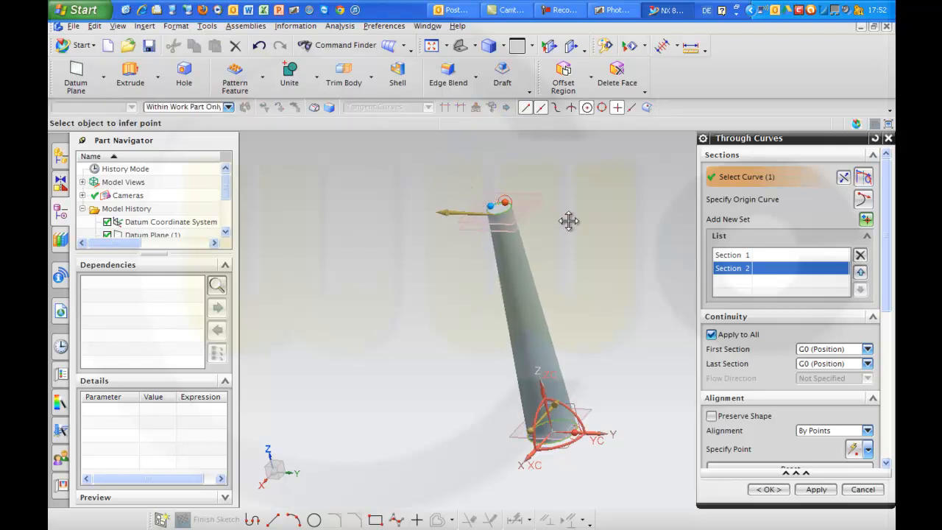
middle_click(576, 300)
middle_click_drag(576, 301, 635, 336)
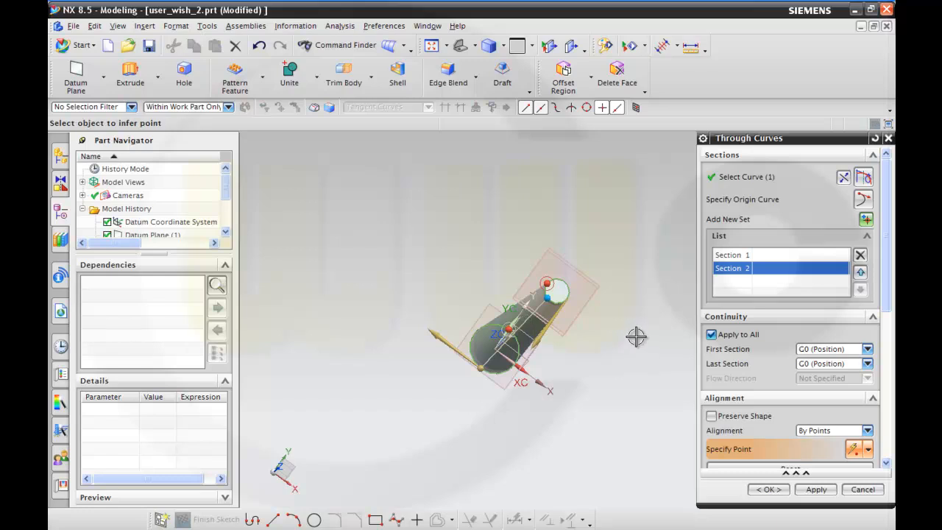
left_click(768, 490)
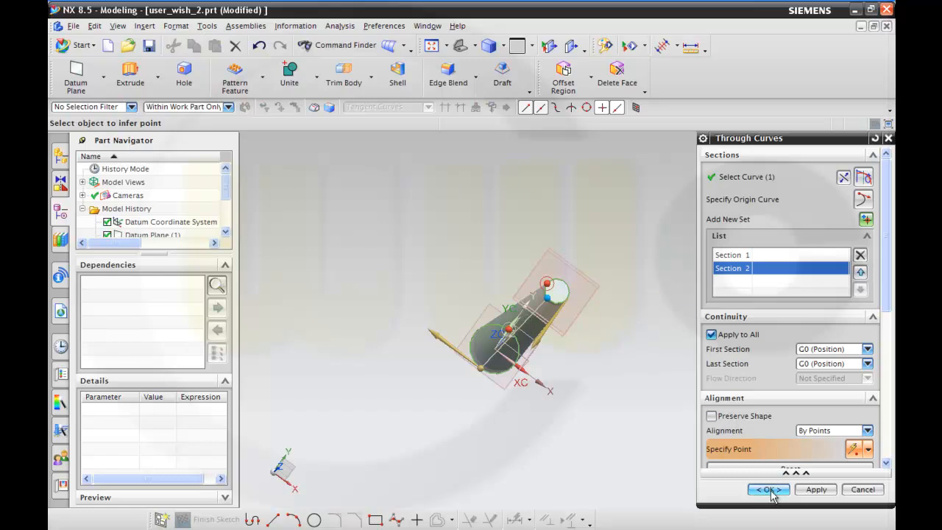
Hide the tapered Through Curves body so only the circles and datums are displayed.
middle_click_drag(641, 405, 564, 258)
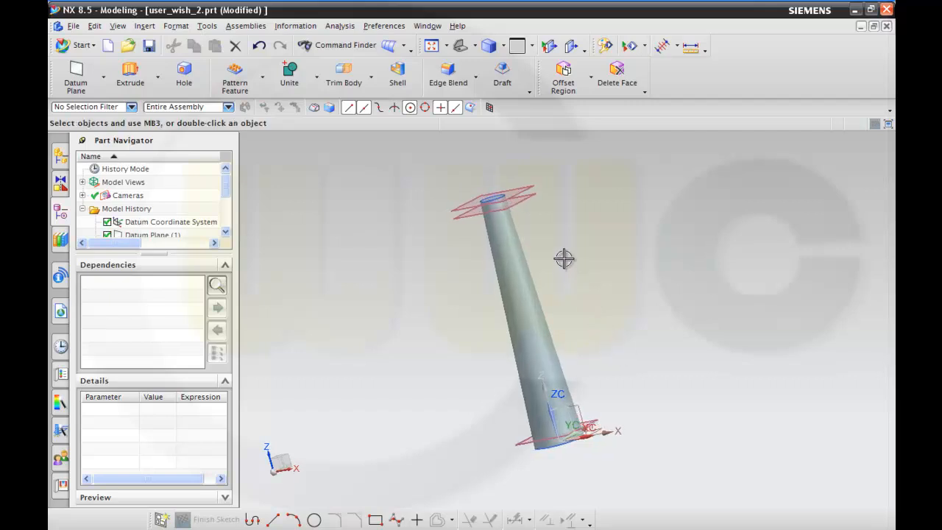
left_click_drag(225, 192, 226, 221)
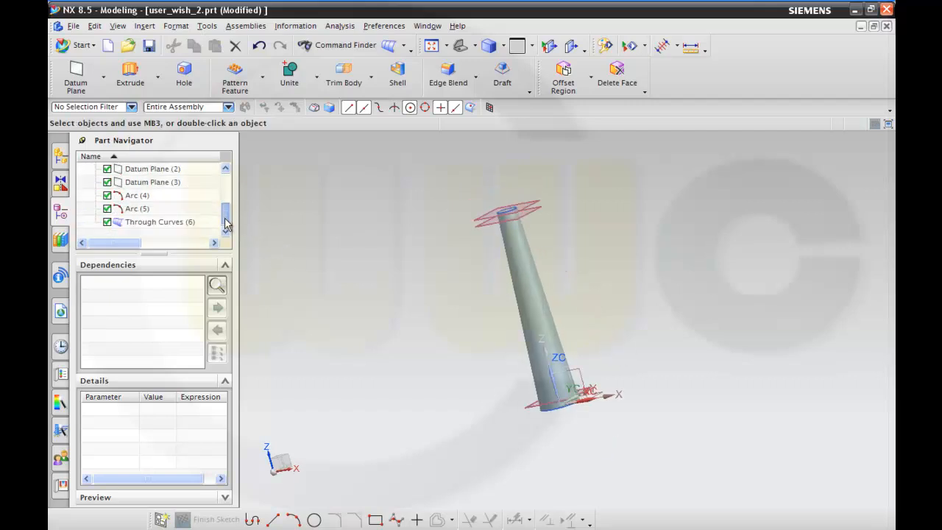
left_click(148, 223)
right_click(150, 222)
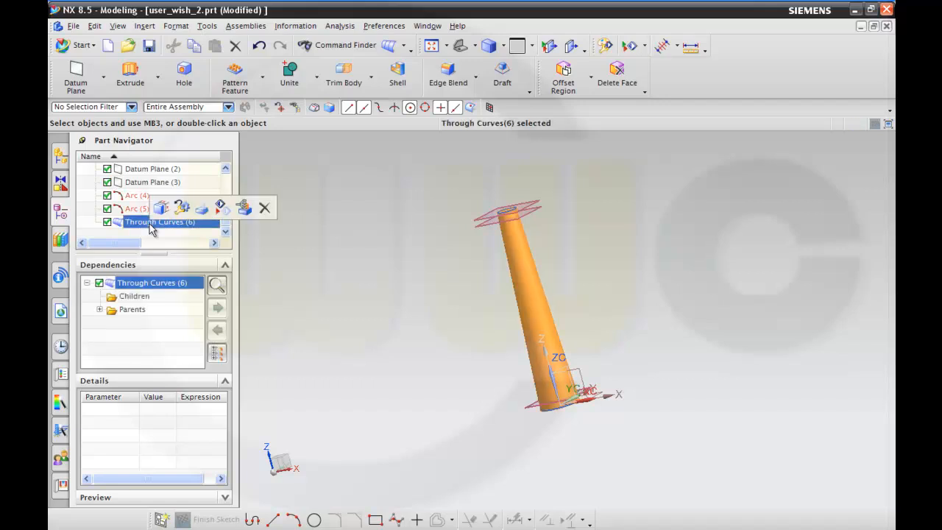
left_click(173, 232)
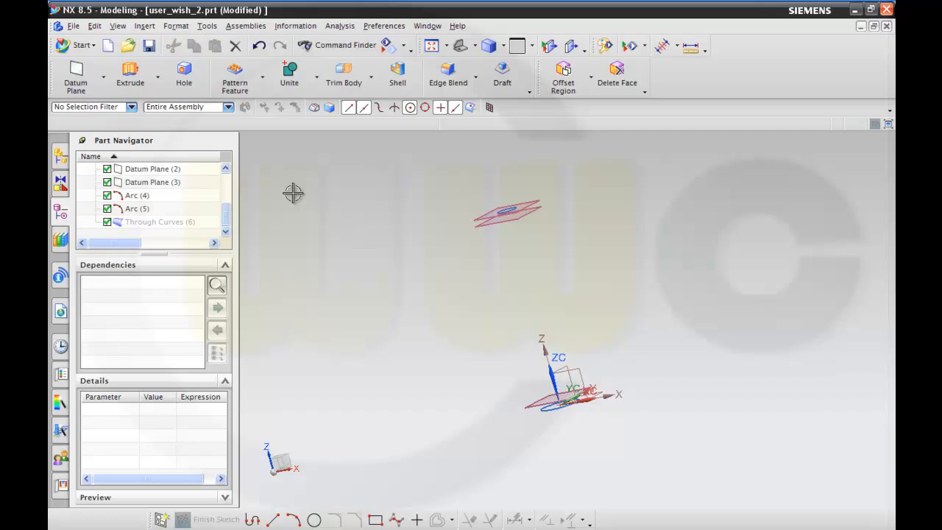
Start an Along Vector helix on the datum coordinate system, with its size defined by a constant 50 mm radius.
left_click(142, 28)
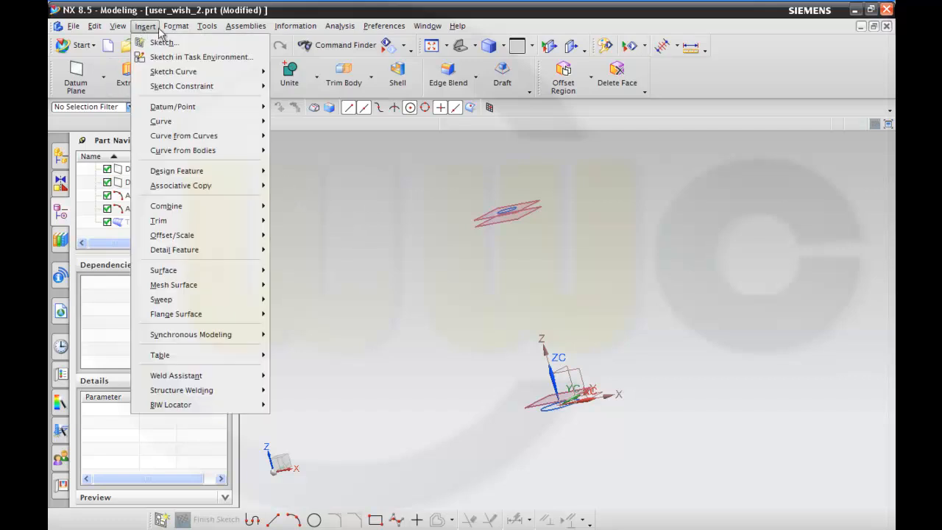
left_click(144, 39)
left_click(144, 29)
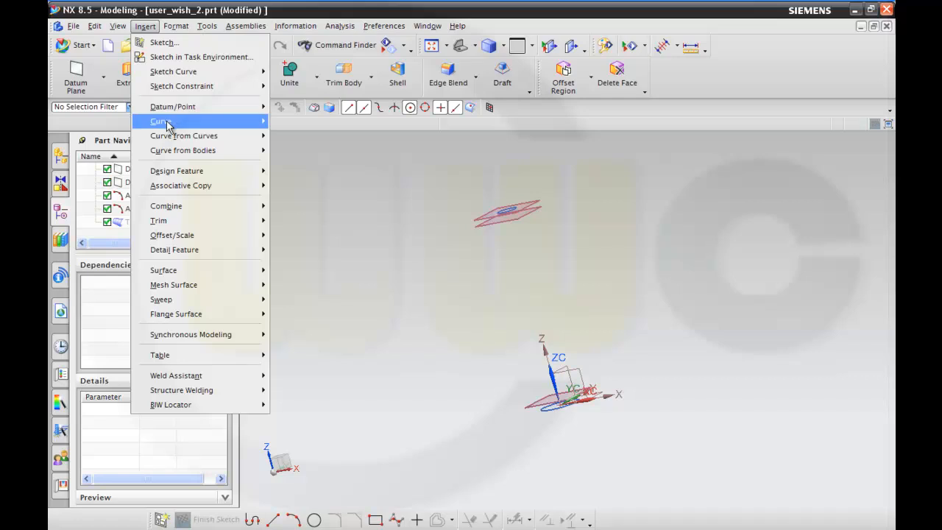
mouse_move(169, 127)
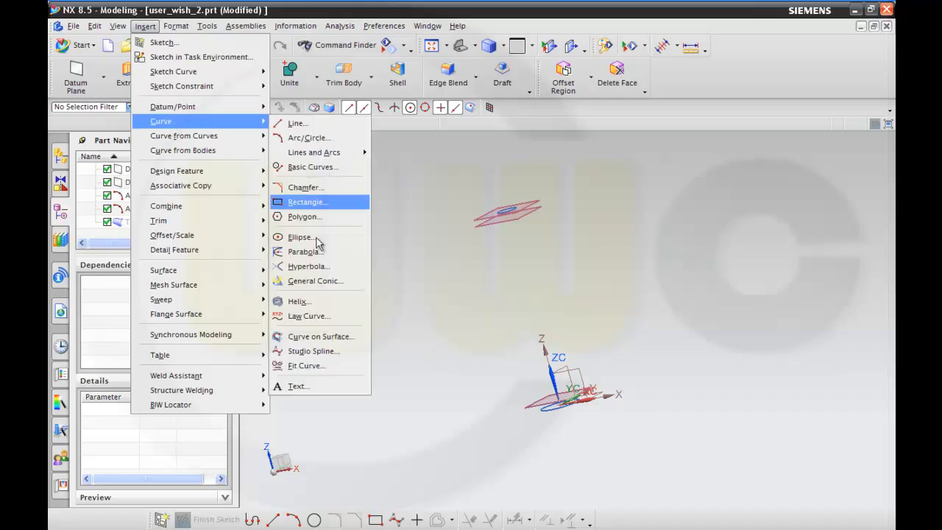
left_click(309, 306)
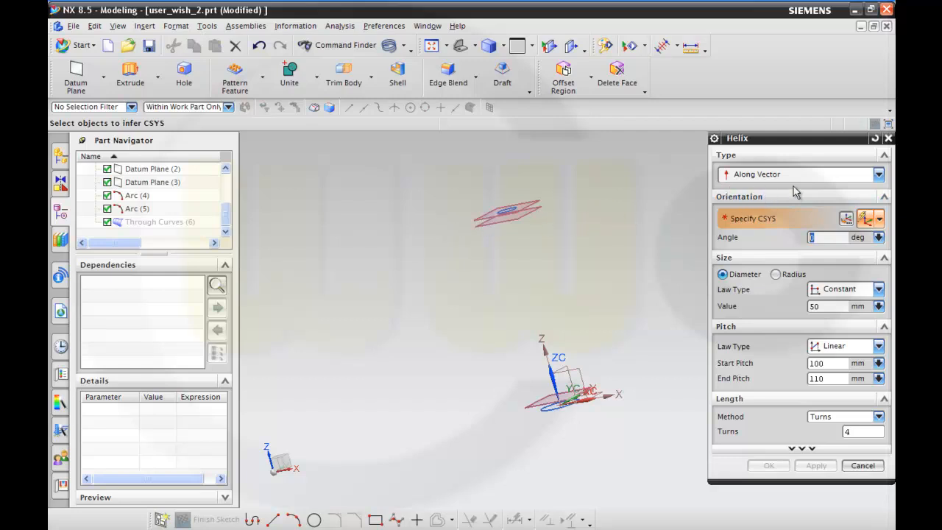
left_click(580, 366)
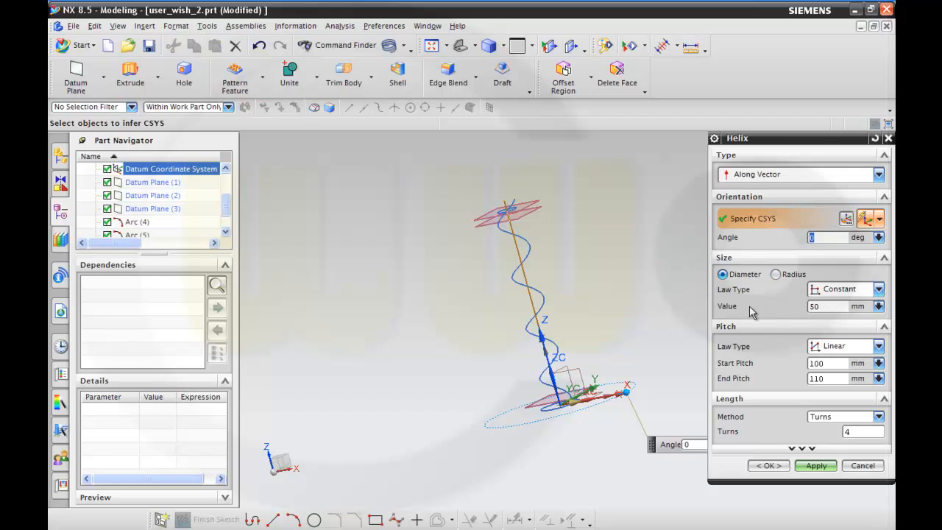
left_click(775, 274)
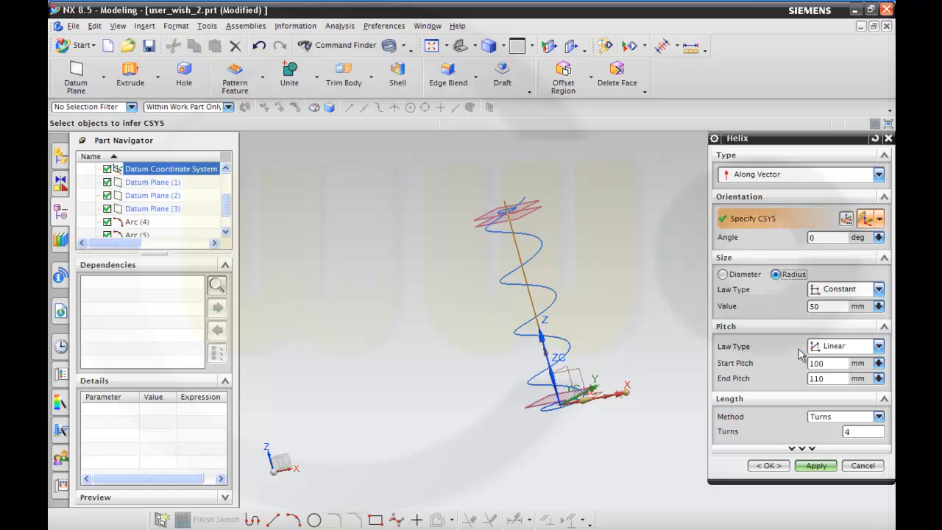
Give the helix a linear pitch law from 100 to 110 mm and create it with 4 turns.
left_click(878, 346)
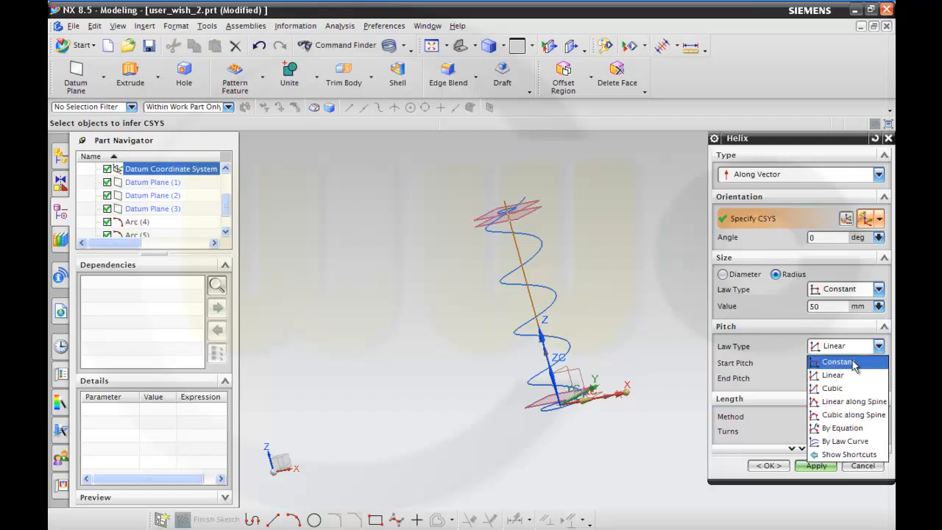
left_click(856, 362)
left_click(878, 346)
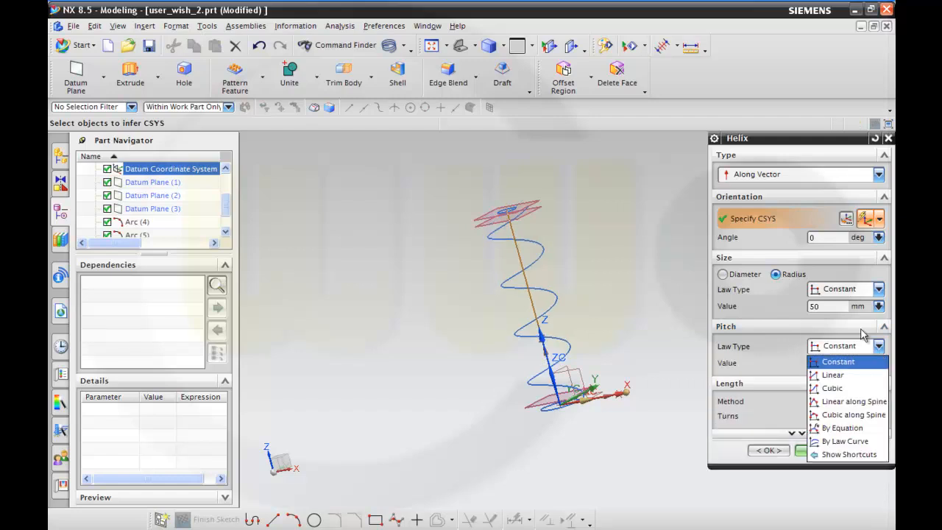
left_click(838, 376)
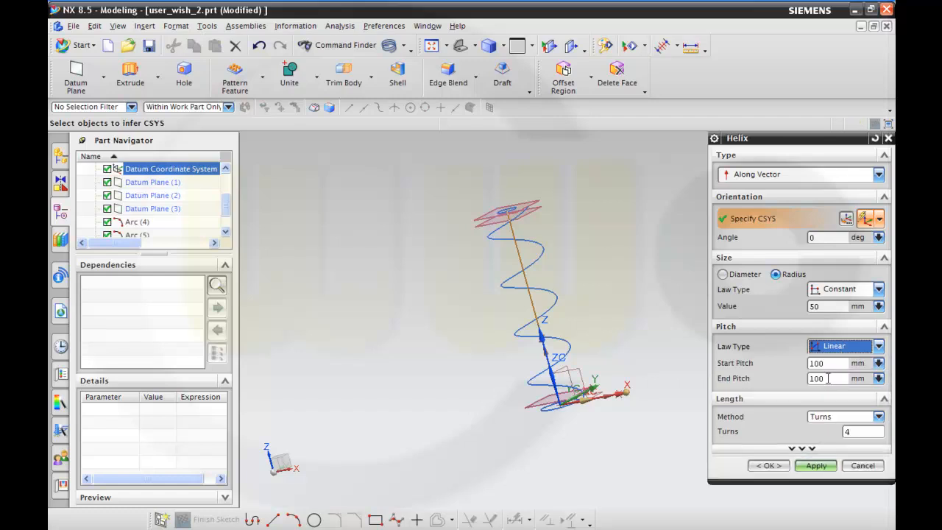
double_click(828, 378)
type("110")
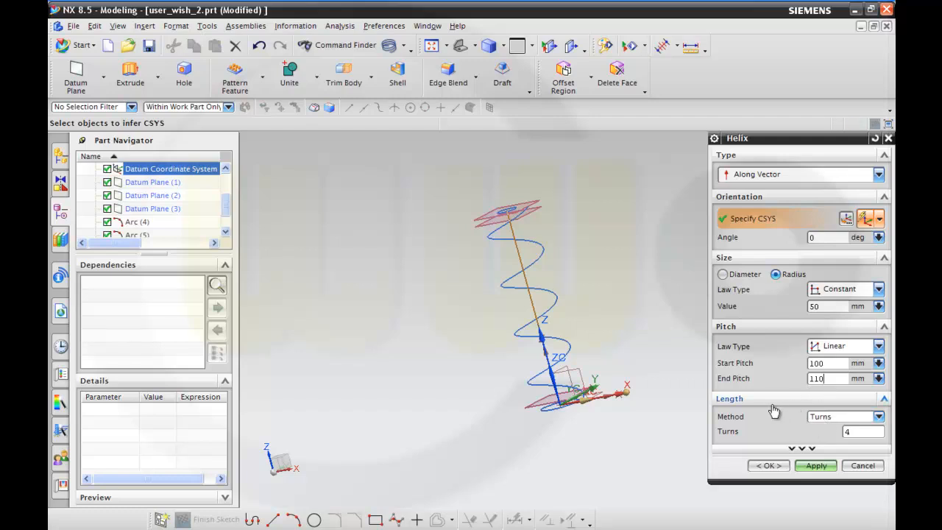
key("Tab")
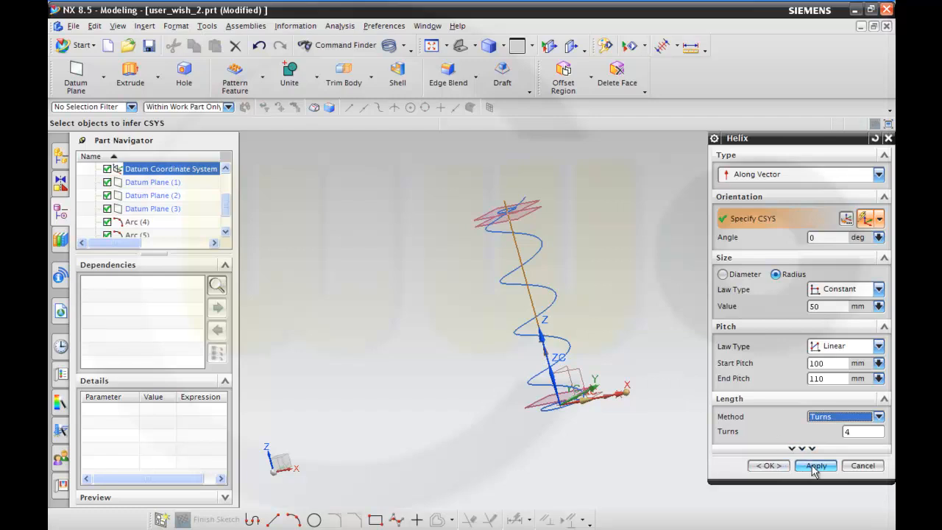
left_click(769, 465)
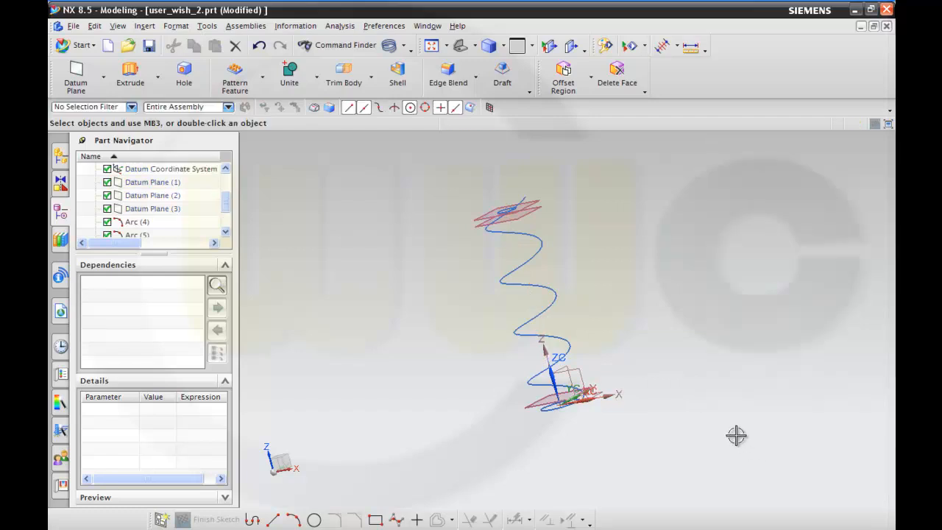
Move the original helix by a distance of 10 mm along the ZC axis.
mouse_move(645, 351)
middle_mouse_down()
mouse_move(637, 341)
mouse_move(637, 360)
mouse_move(655, 361)
mouse_move(654, 372)
mouse_move(647, 355)
middle_mouse_up()
left_click(556, 304)
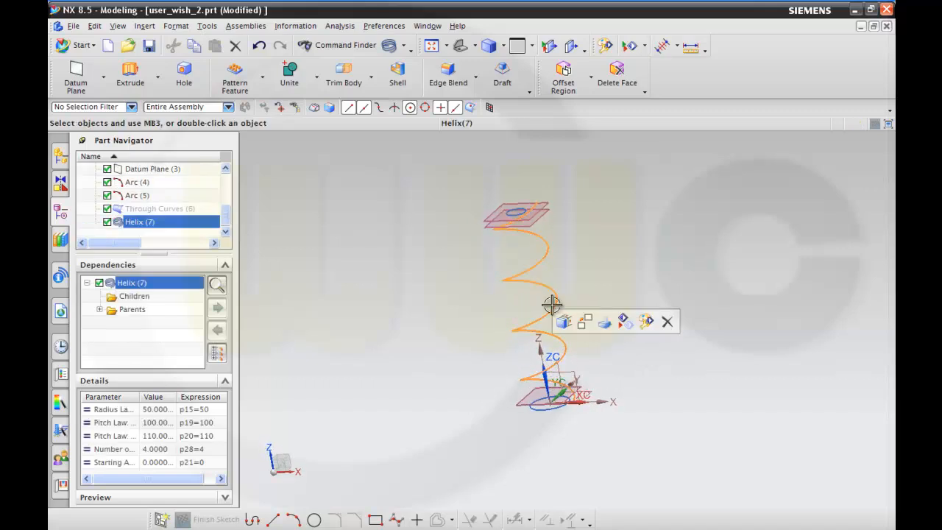
right_click(557, 303)
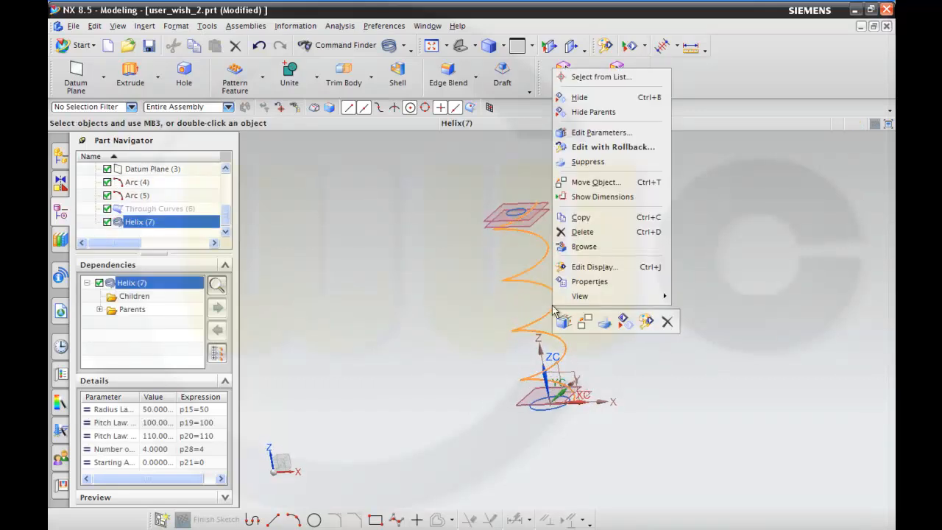
left_click(574, 181)
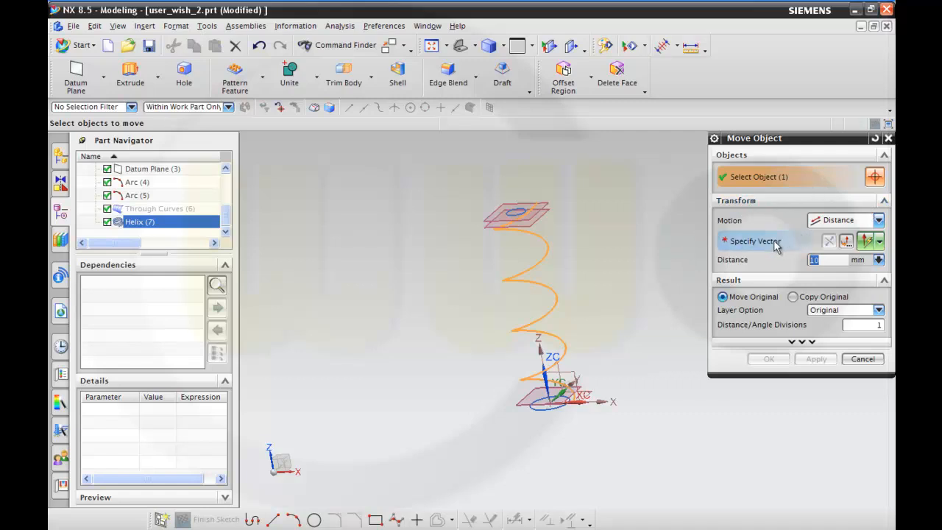
left_click(880, 242)
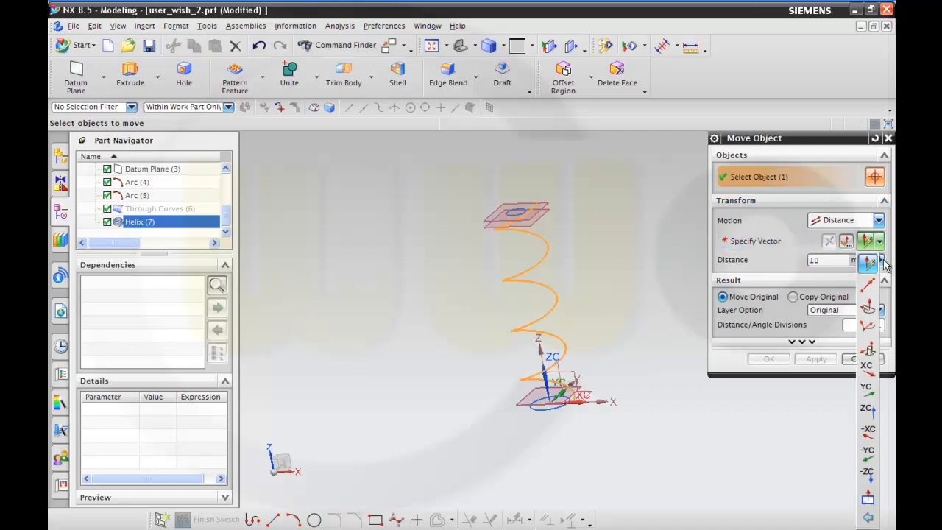
left_click(867, 411)
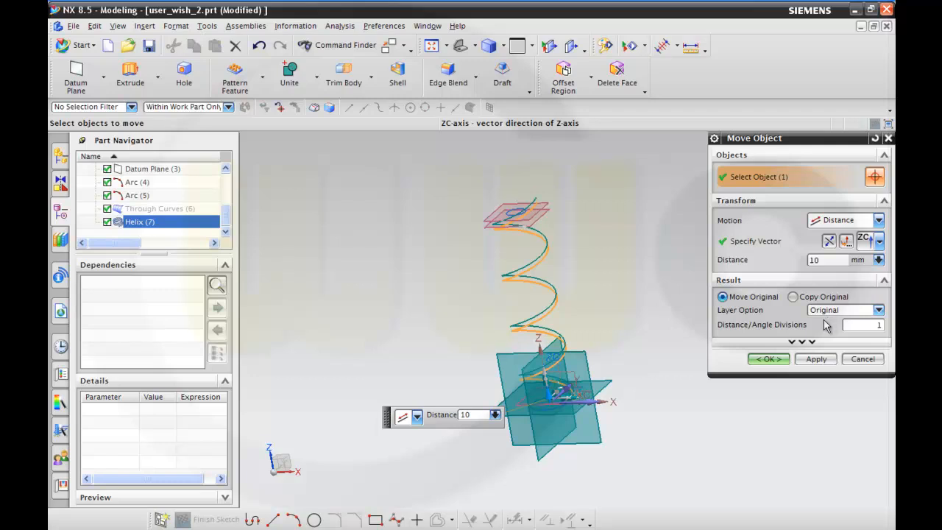
left_click(769, 359)
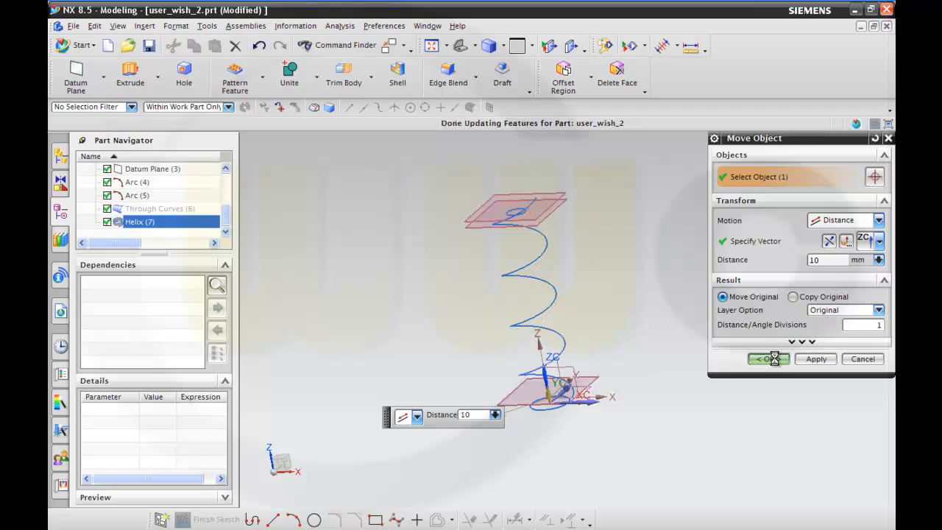
Start a second Along Vector helix oriented on the absolute coordinate system.
mouse_move(626, 321)
middle_mouse_down()
mouse_move(626, 309)
mouse_move(633, 332)
mouse_move(645, 332)
mouse_move(622, 309)
middle_mouse_up()
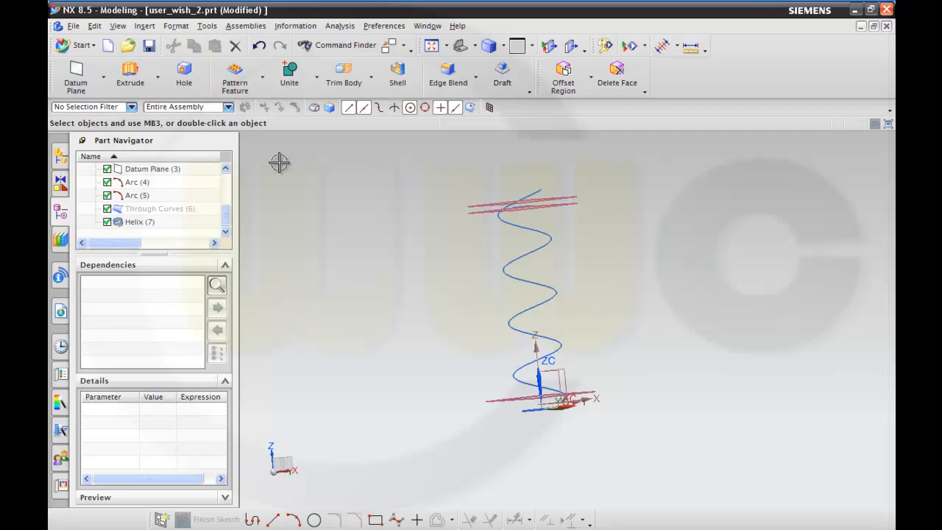
left_click(144, 27)
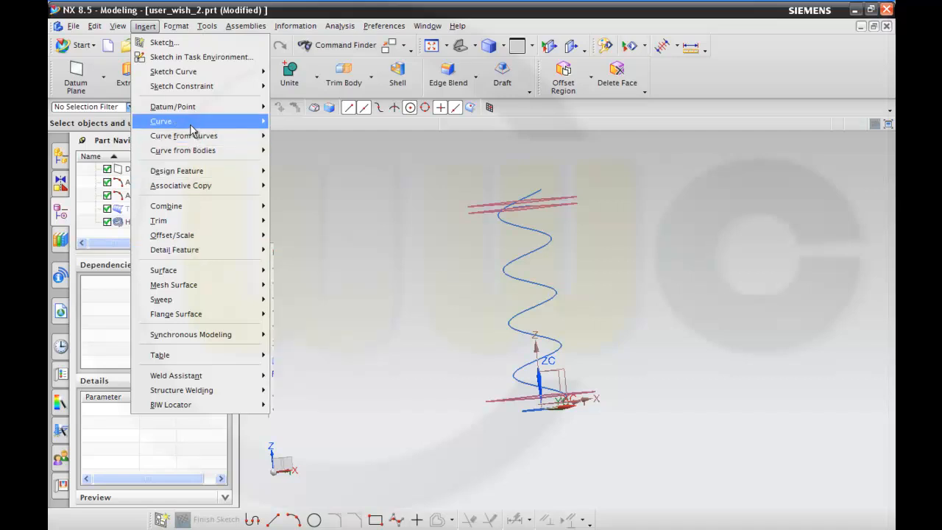
mouse_move(188, 121)
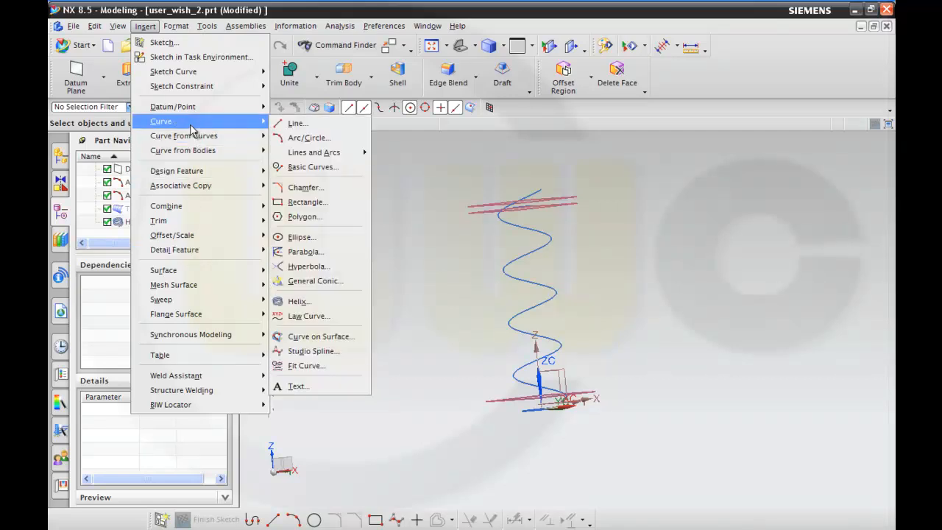
left_click(297, 306)
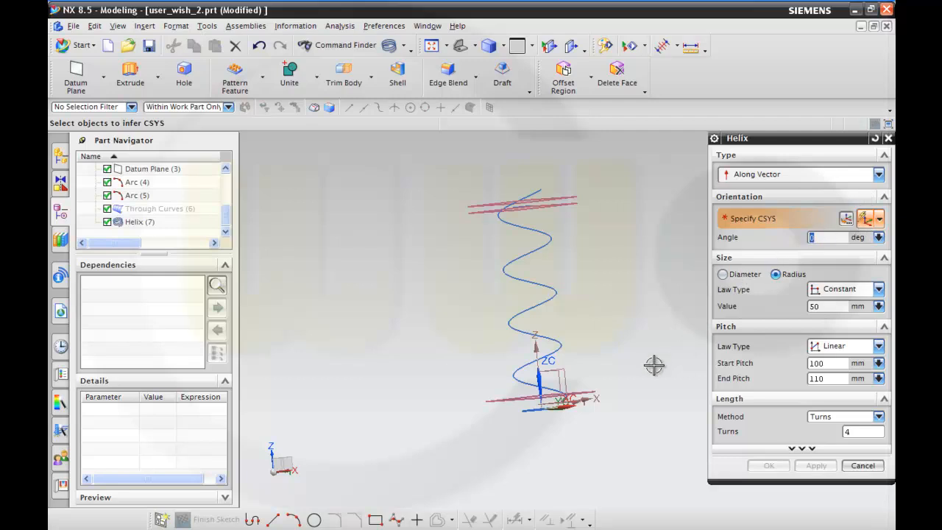
mouse_move(610, 358)
middle_mouse_down()
mouse_move(611, 368)
mouse_move(628, 368)
mouse_move(632, 353)
mouse_move(626, 370)
mouse_move(627, 359)
mouse_move(637, 365)
mouse_move(637, 340)
middle_mouse_up()
left_click(877, 220)
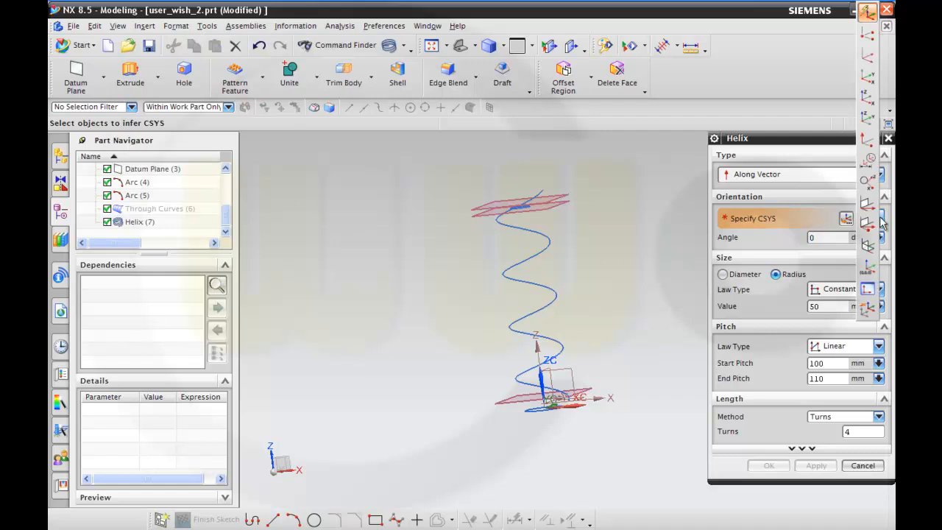
left_click(868, 266)
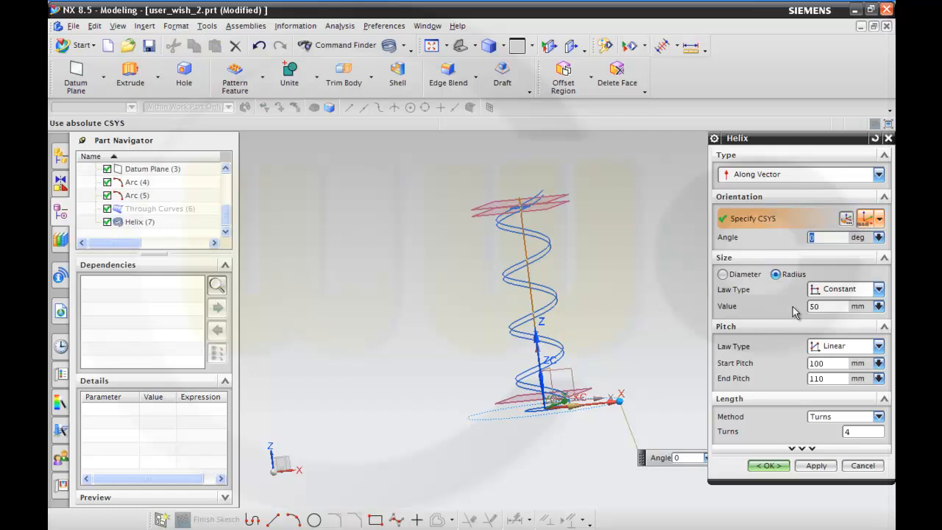
Give the second helix a constant 100 mm pitch law and create it with a 50 mm radius and 4 turns.
left_click(879, 347)
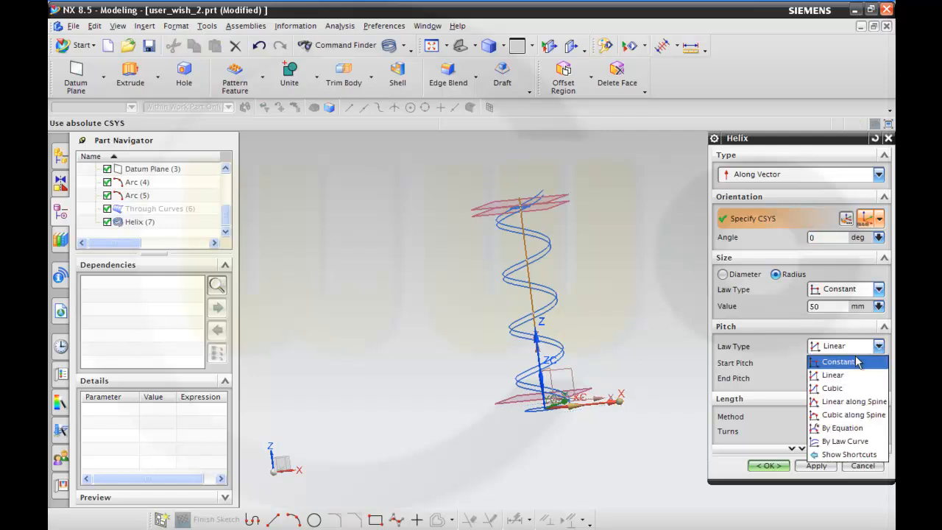
left_click(846, 359)
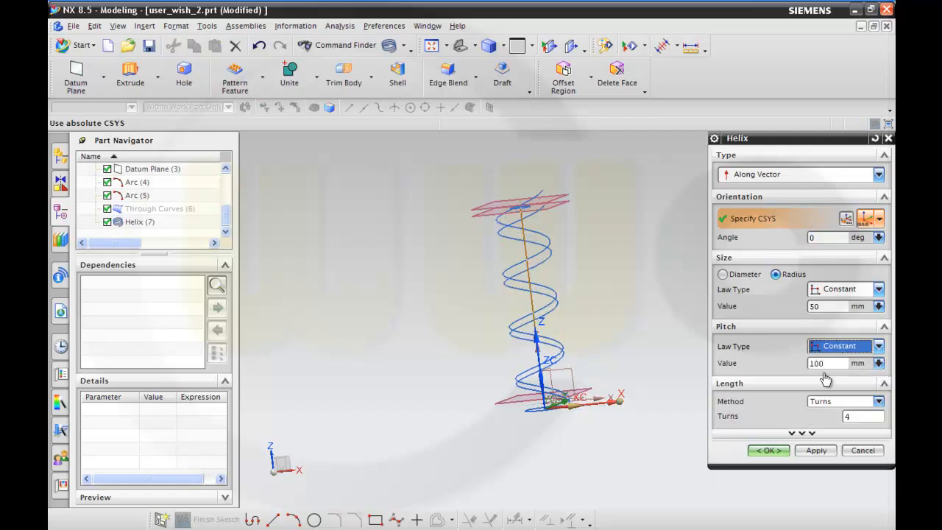
left_click(780, 451)
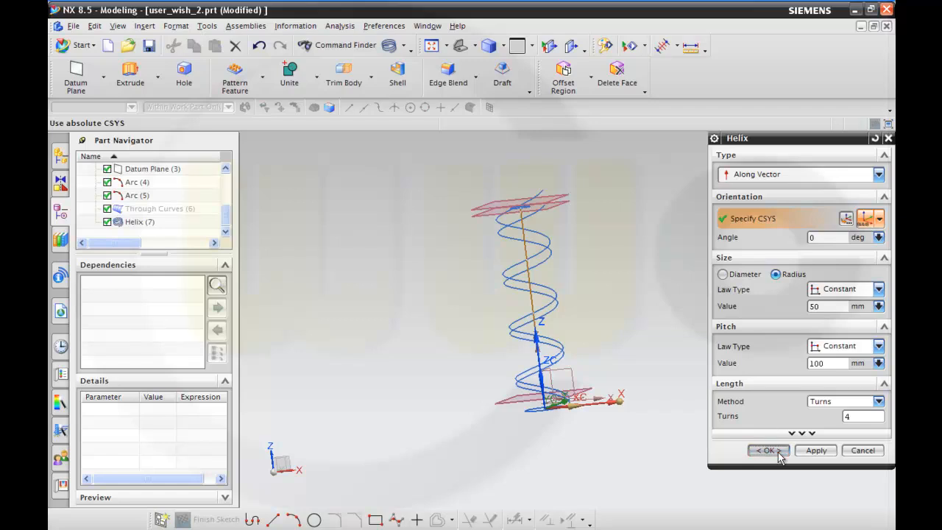
Start a line with its start option set to Point, anchored at the lower end of the constant-pitch helix.
middle_click_drag(666, 392, 599, 384)
scroll(627, 387, "down", 2)
scroll(625, 384, "up", 3)
scroll(624, 384, "up", 2)
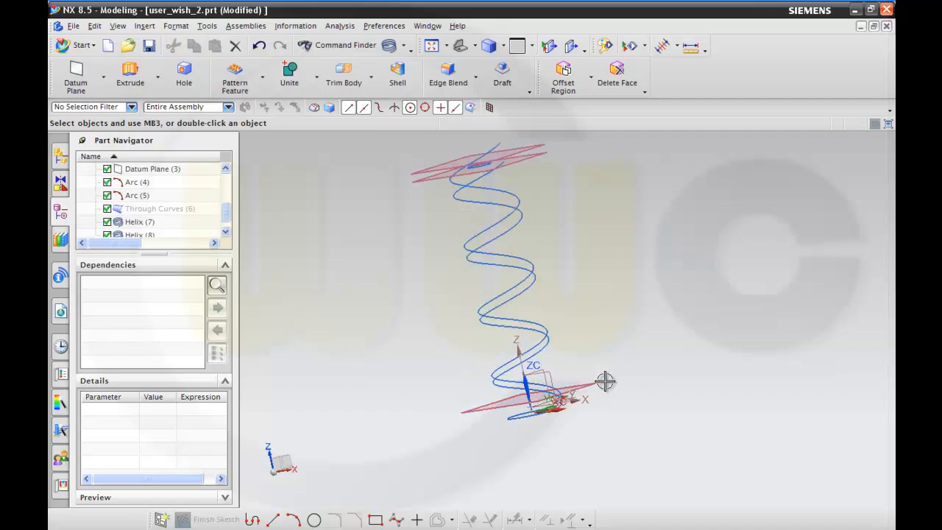
scroll(605, 381, "up", 2)
middle_click_drag(583, 439, 586, 402)
scroll(571, 432, "up", 2)
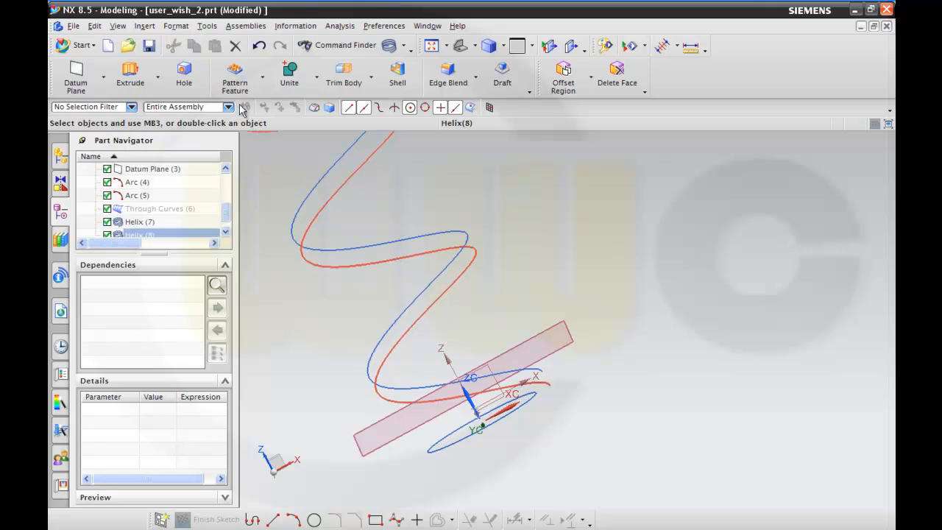
left_click(145, 26)
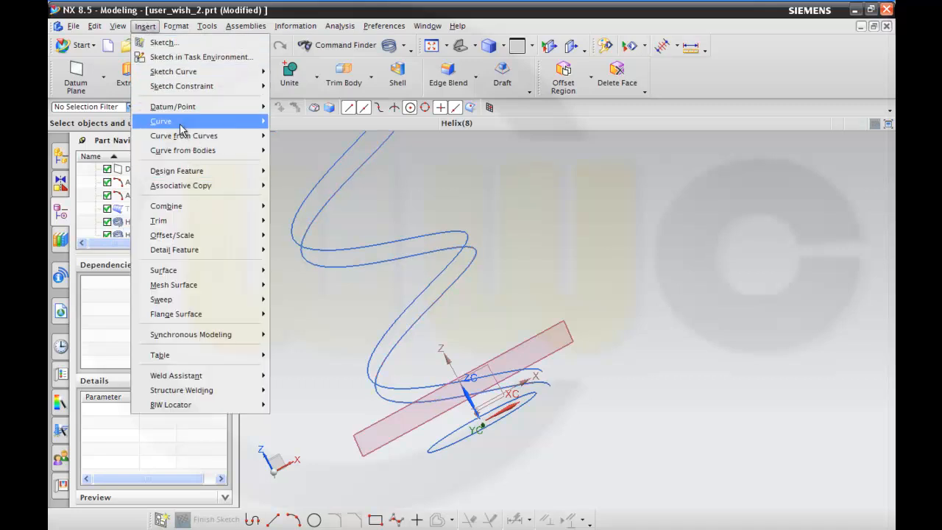
mouse_move(181, 128)
left_click(288, 125)
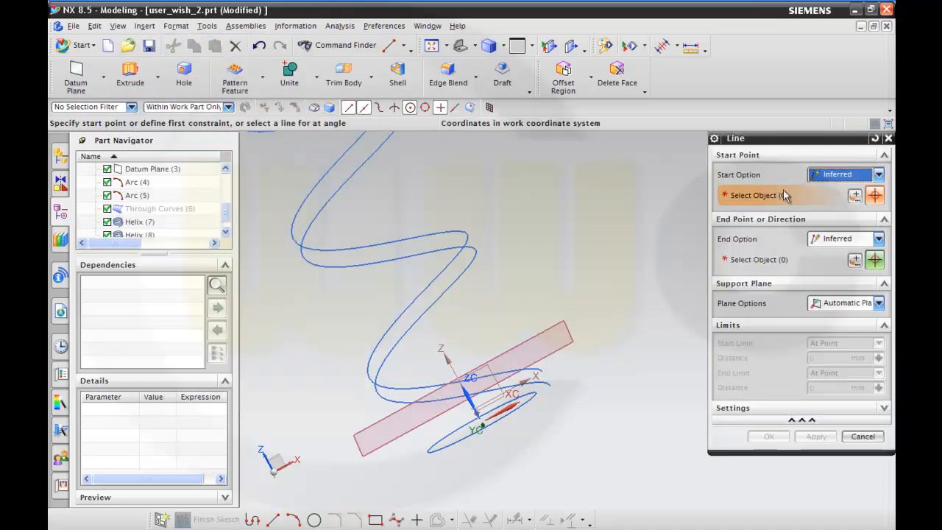
left_click(879, 174)
left_click(854, 204)
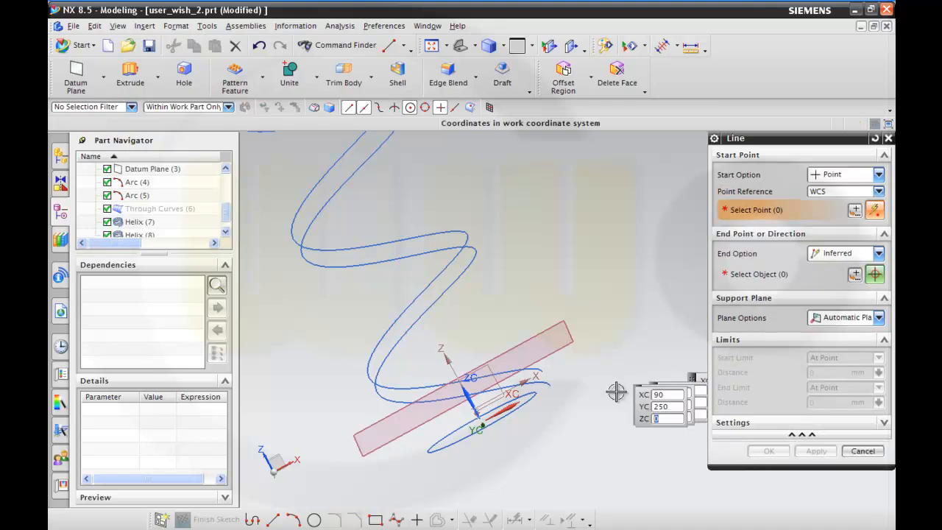
left_click(543, 379)
scroll(622, 375, "up", 1)
middle_click_drag(622, 375, 531, 414)
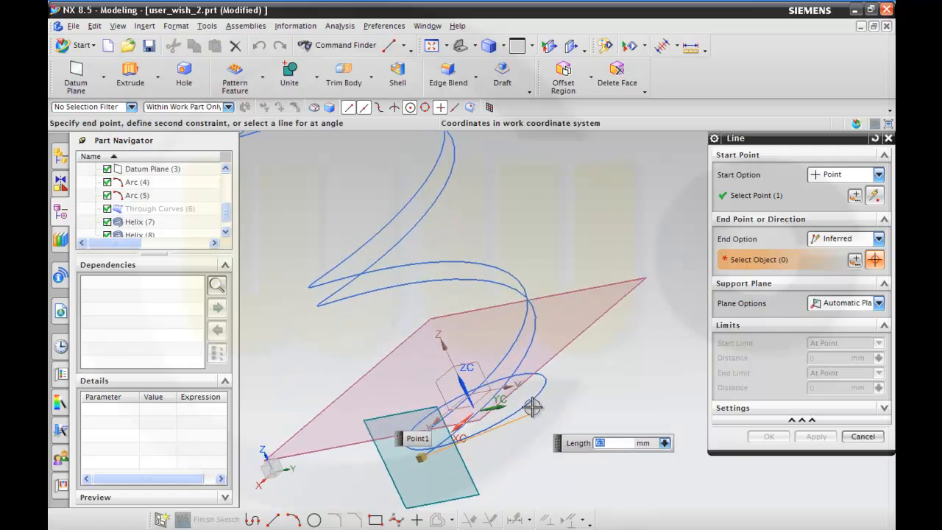
Choose a selected support plane for the line and set it to the YC plane.
left_click(878, 303)
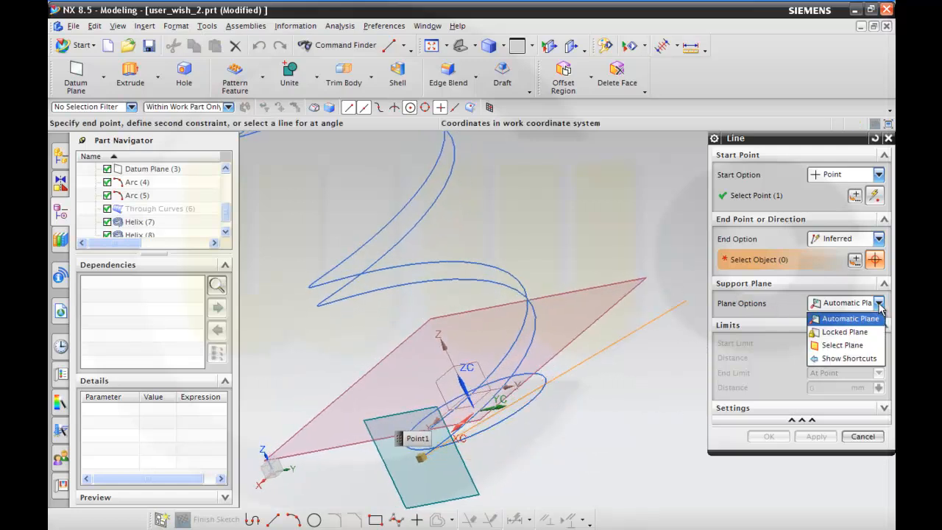
left_click(842, 344)
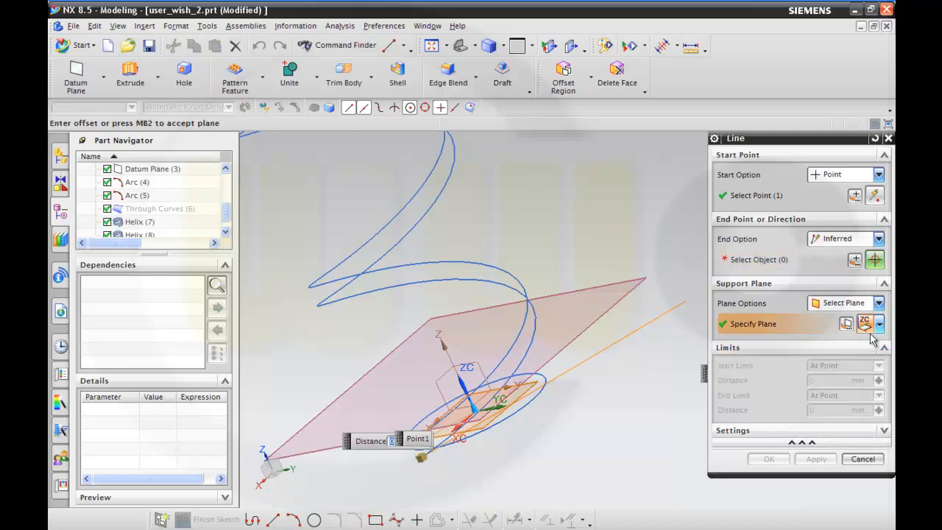
left_click(878, 325)
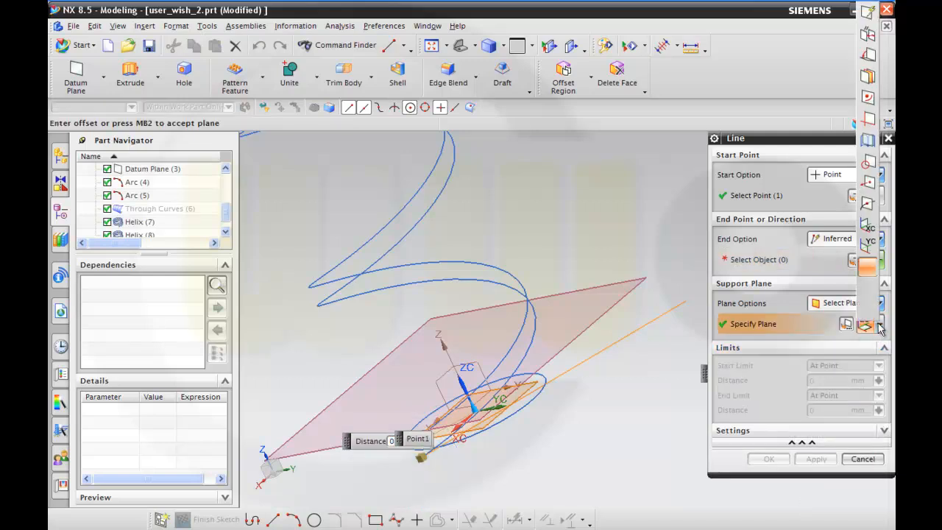
left_click(869, 247)
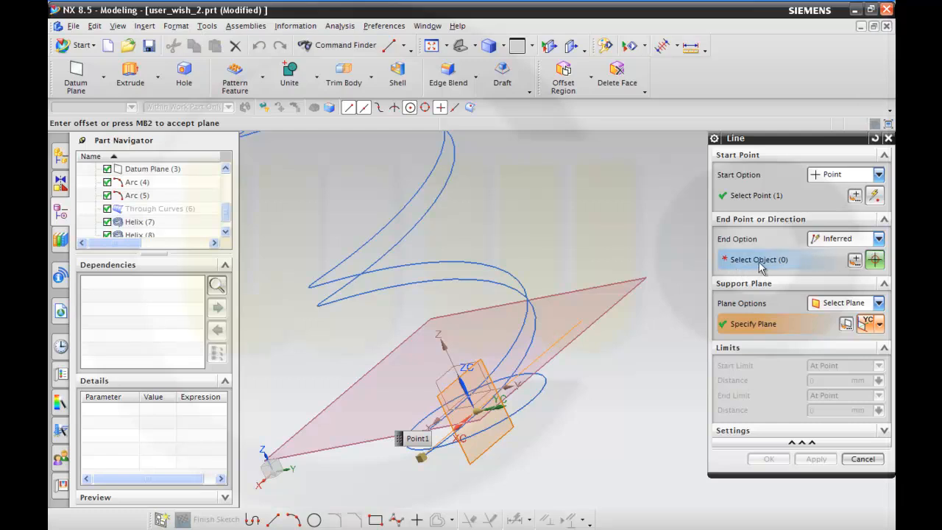
Define the line's direction at an angle to the Z axis of the datum coordinate system.
left_click(878, 238)
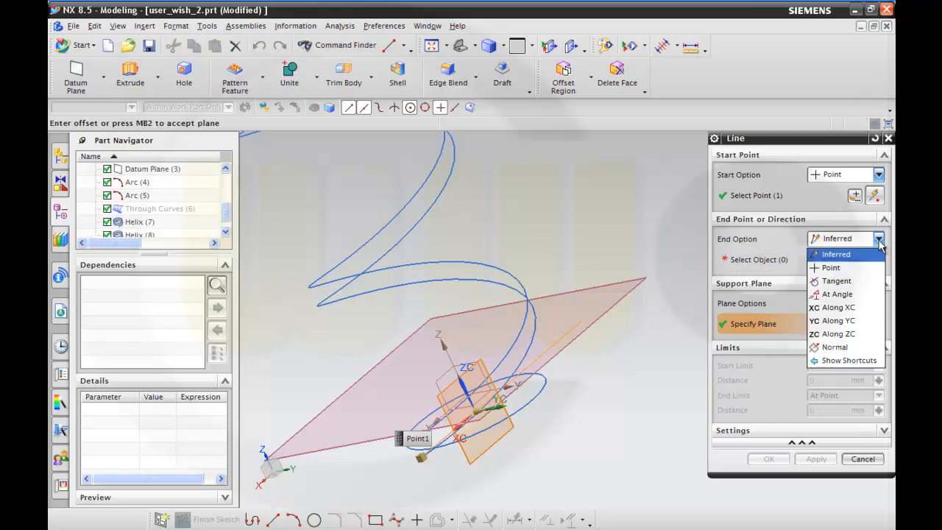
left_click(834, 294)
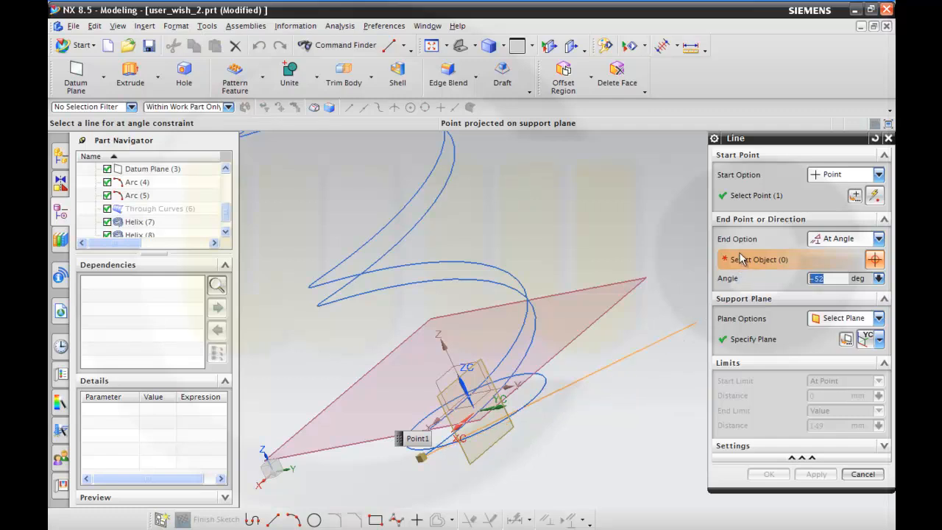
left_click(446, 344)
middle_click_drag(559, 390, 528, 391)
scroll(538, 356, "down", 1)
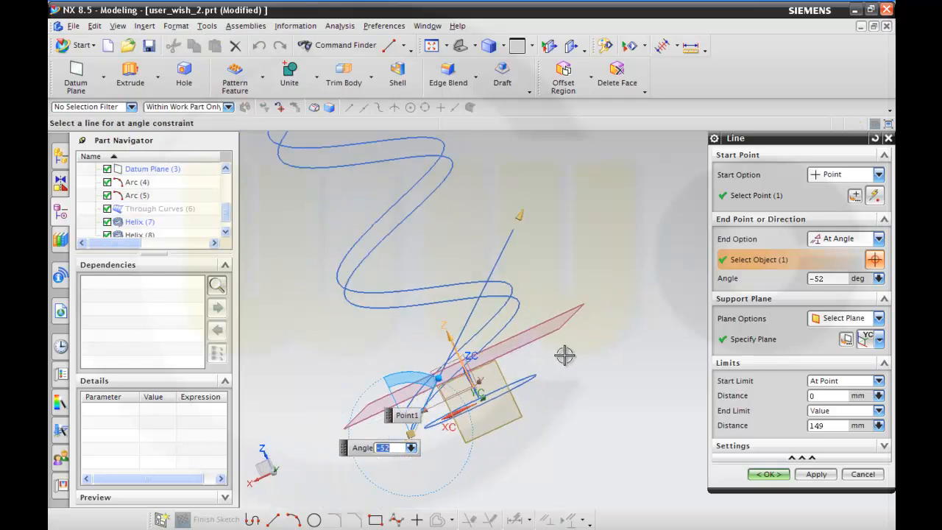
mouse_move(479, 383)
middle_mouse_down()
mouse_move(520, 264)
mouse_move(514, 254)
mouse_move(524, 272)
middle_mouse_up()
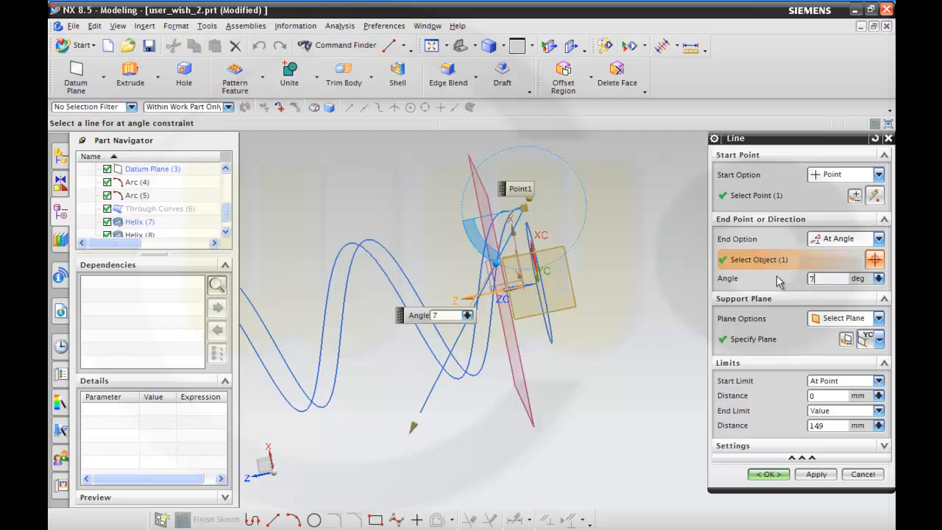
Try angles of 75, 165 and 245 degrees for the line's direction.
key("Tab")
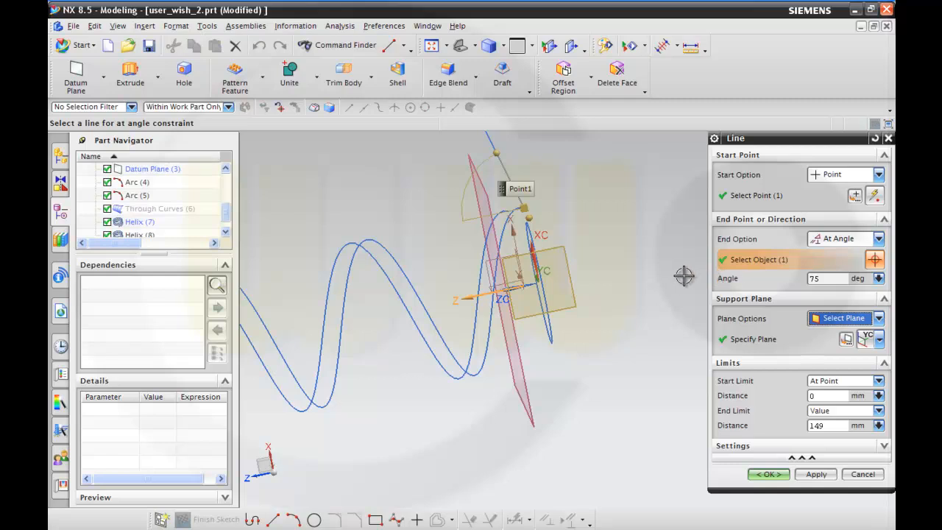
mouse_move(666, 270)
middle_mouse_down()
mouse_move(665, 287)
mouse_move(666, 278)
middle_mouse_up()
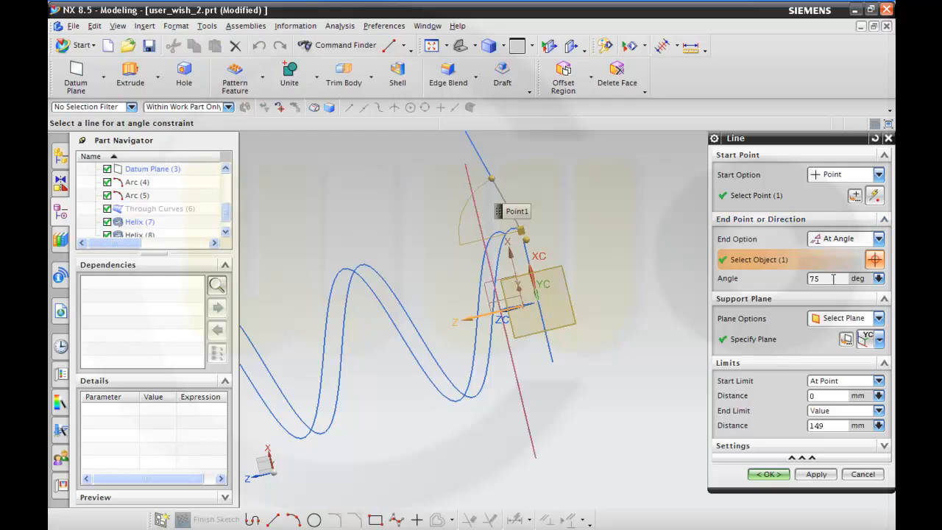
double_click(829, 278)
type("165")
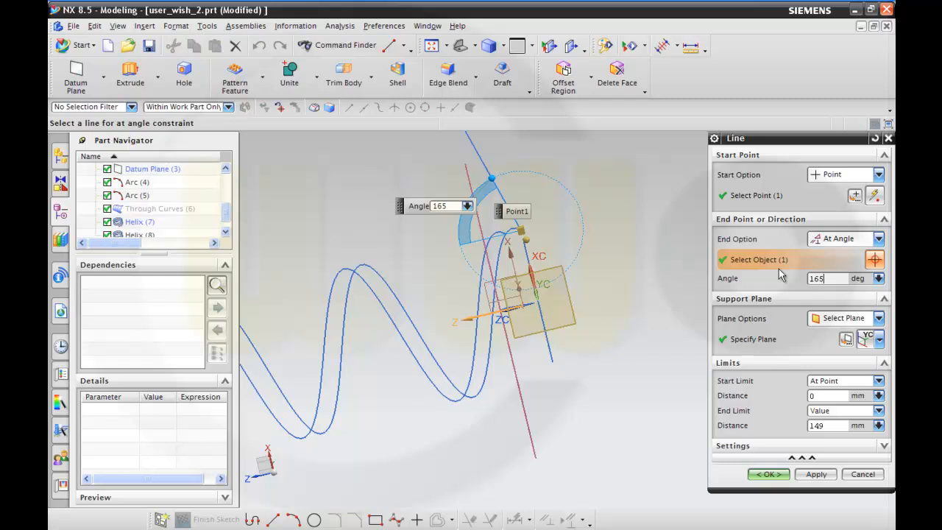
key("Tab")
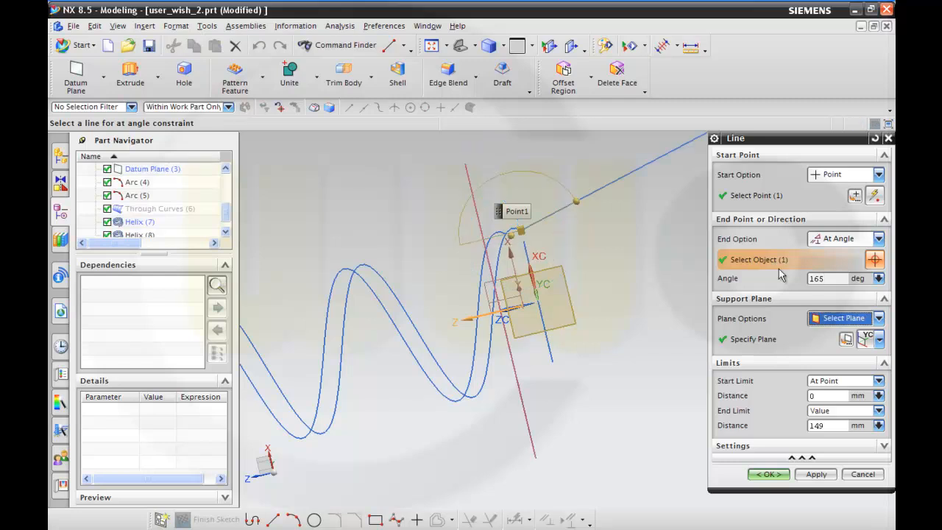
left_click(837, 279)
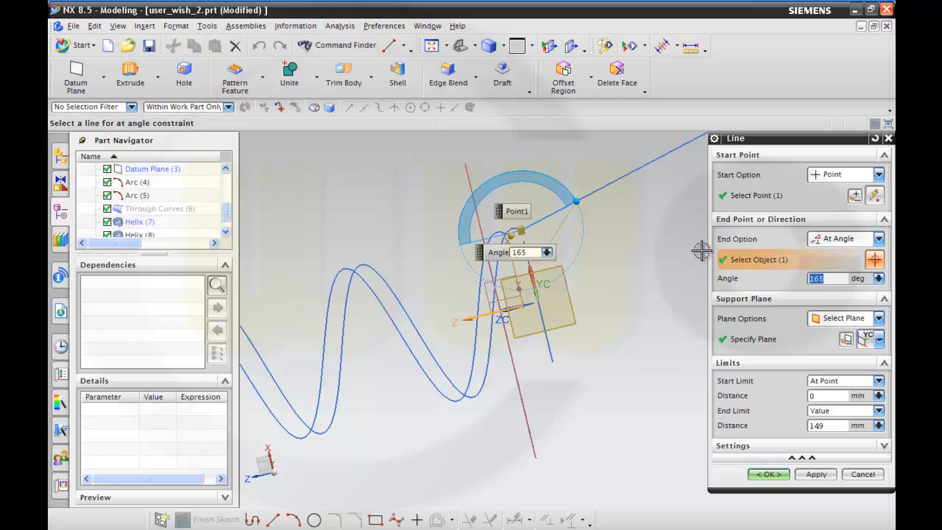
type("245")
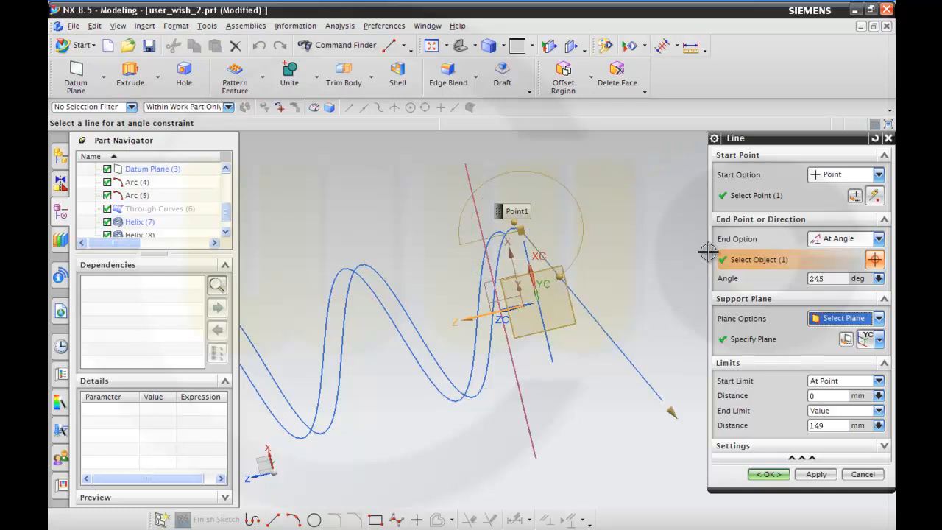
middle_click_drag(649, 267, 633, 246)
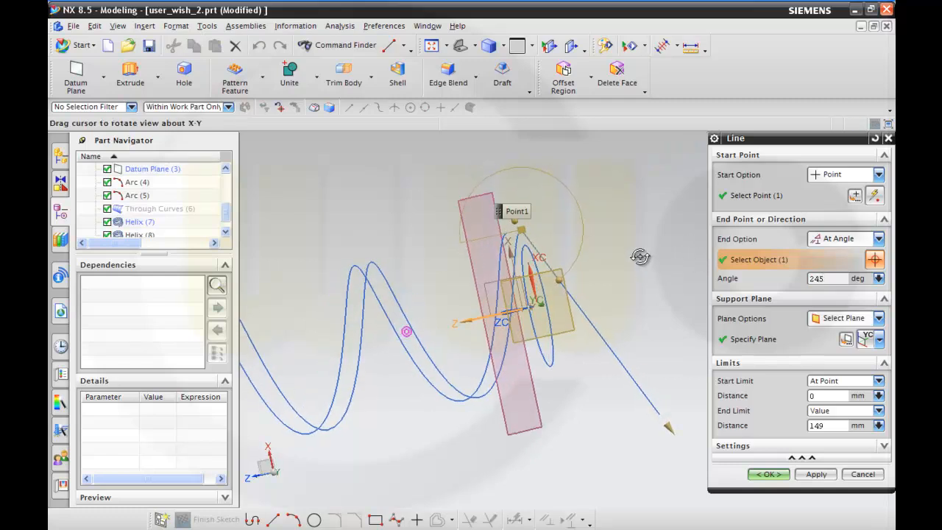
Set the line's angle to 255 degrees and its end limit distance to 35 mm, and create the line.
left_click(821, 278)
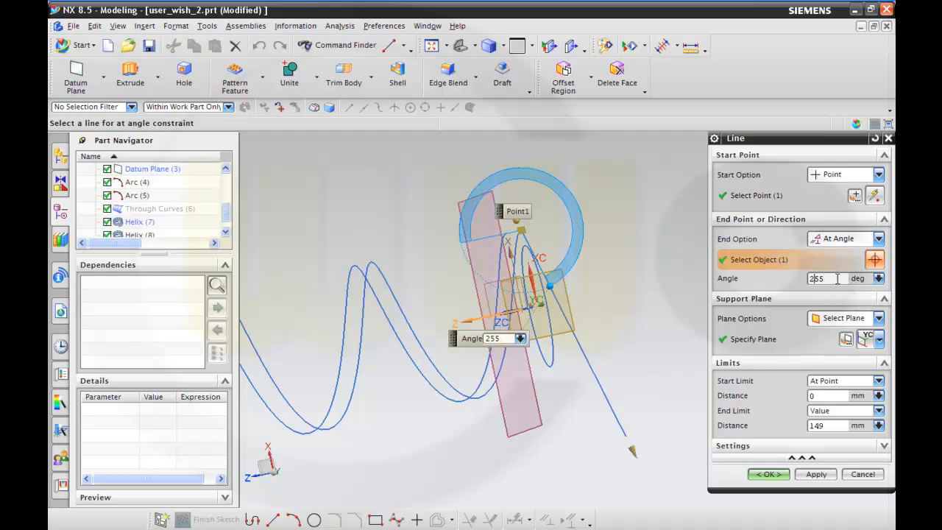
mouse_move(667, 272)
middle_mouse_down()
mouse_move(658, 252)
mouse_move(669, 263)
middle_mouse_up()
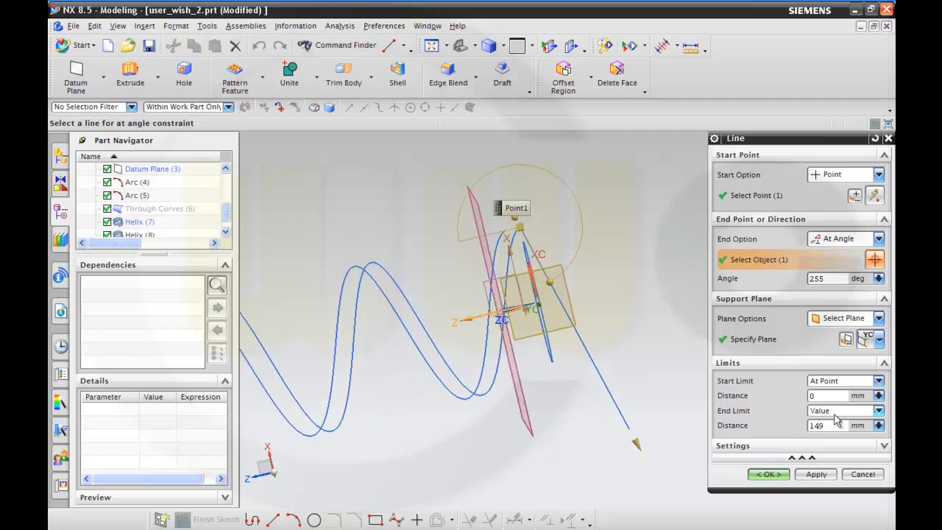
left_click_drag(833, 427, 765, 427)
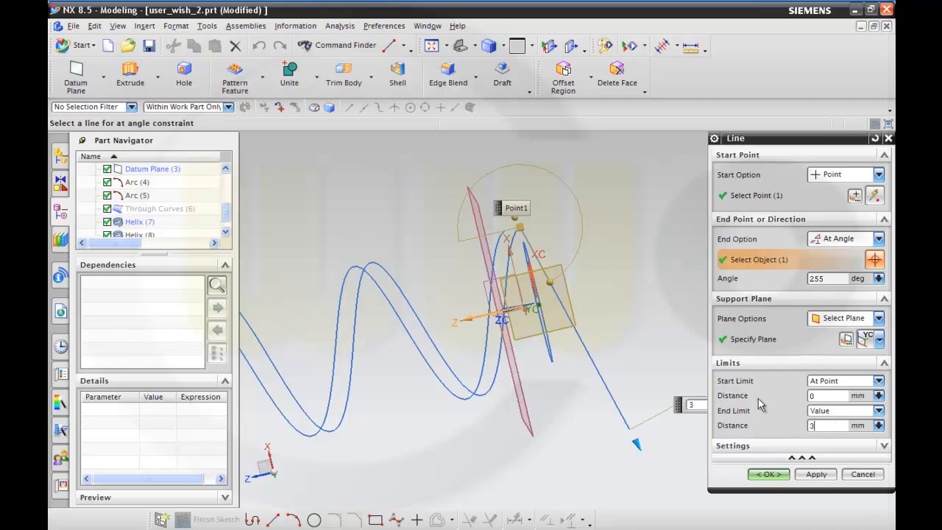
type("35")
key("Return")
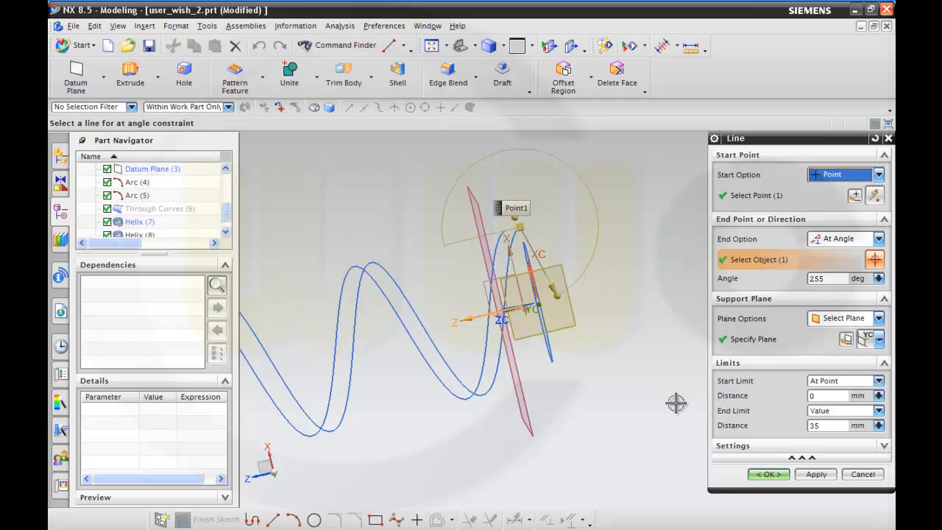
left_click(765, 475)
middle_click_drag(687, 416, 638, 412)
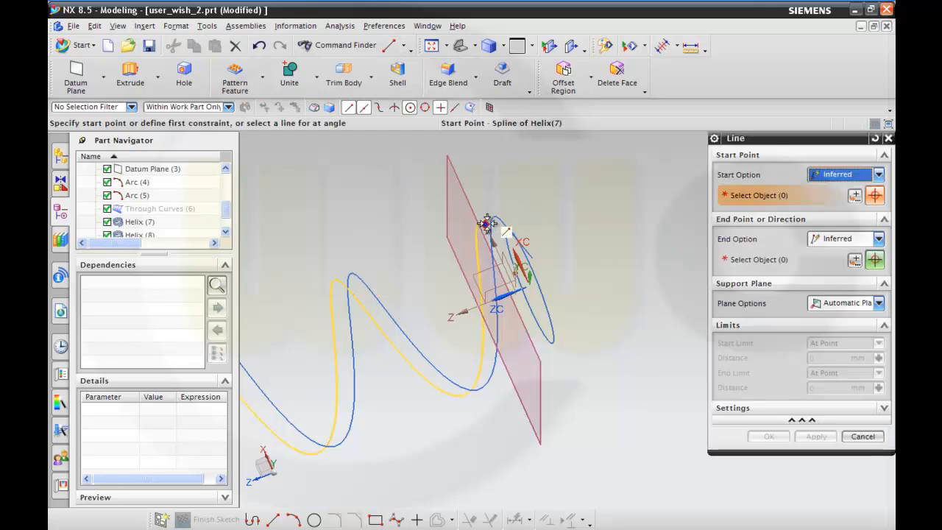
Start another line at the end point of Helix (7) and use the YC plane as its selected support plane.
left_click(487, 223)
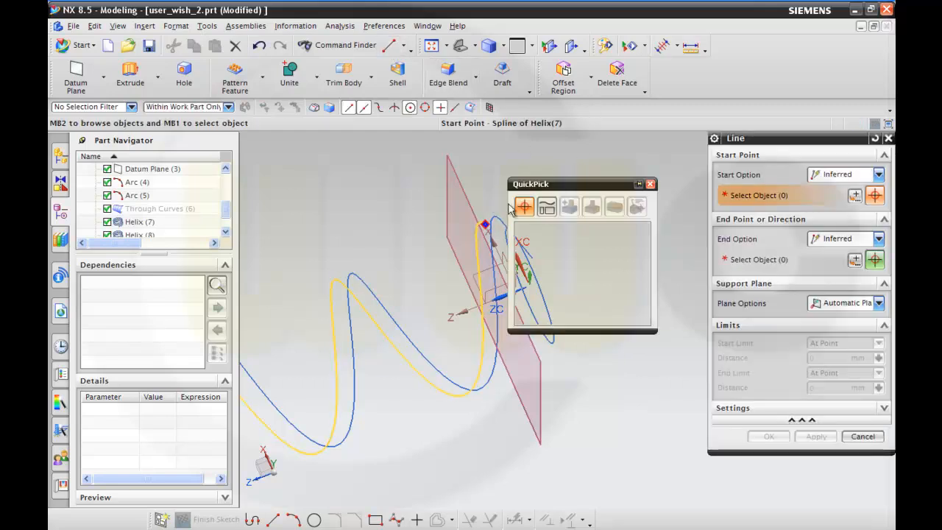
left_click(605, 228)
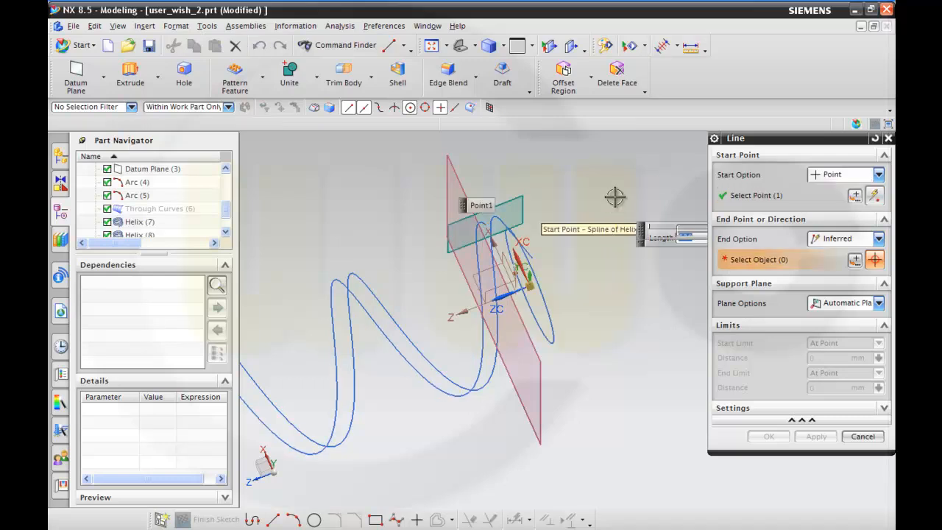
middle_click_drag(594, 228, 613, 213)
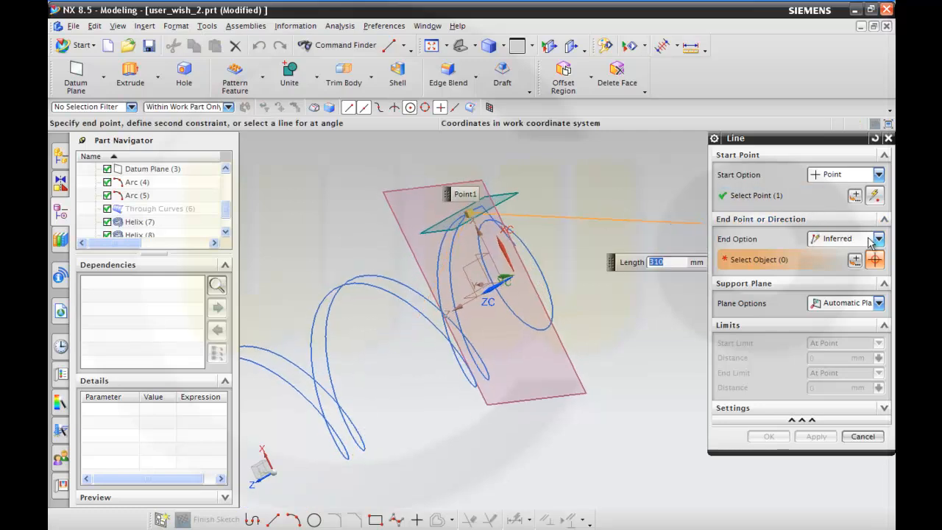
left_click(877, 304)
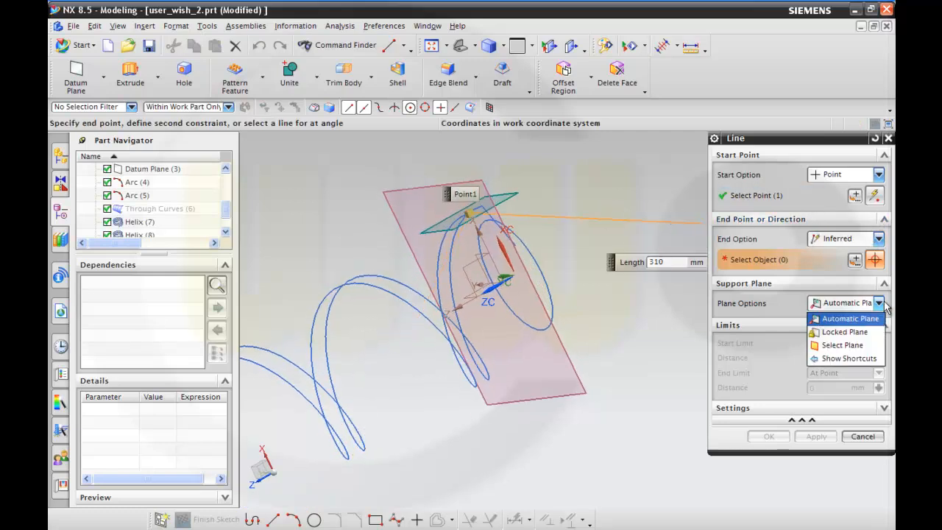
left_click(872, 345)
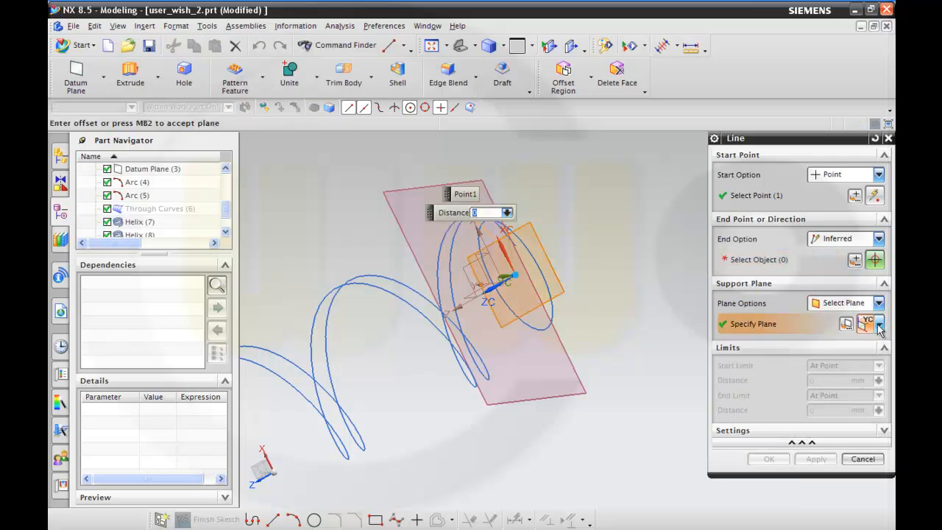
Define the line's direction at an angle to the X axis of the datum coordinate system.
left_click(878, 239)
left_click(839, 276)
middle_click_drag(672, 290, 646, 276)
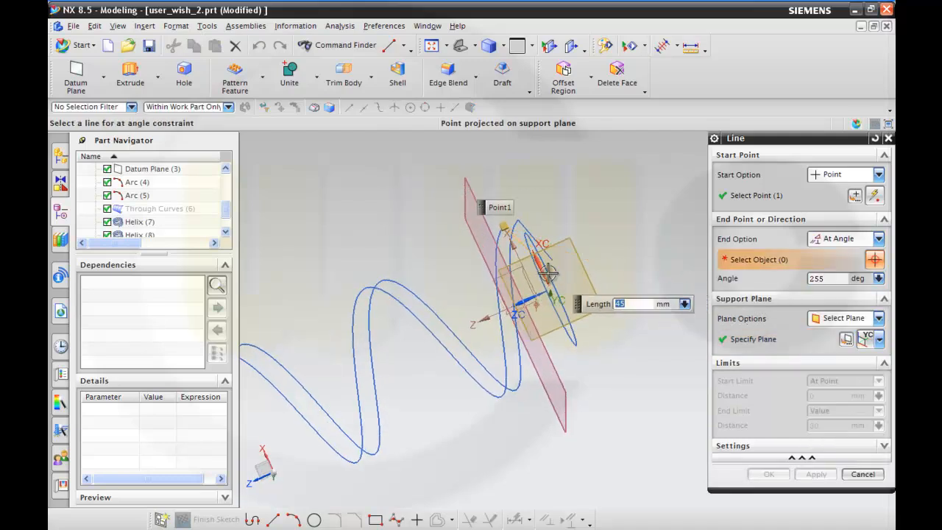
left_click(512, 248)
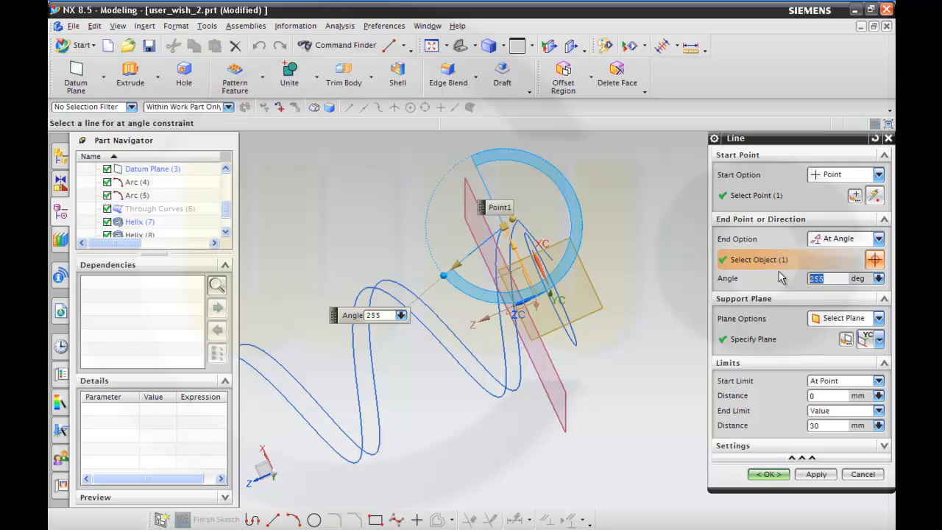
Try an angle of 205 degrees for the line's direction.
type("205")
key("Tab")
middle_click_drag(669, 287, 630, 296)
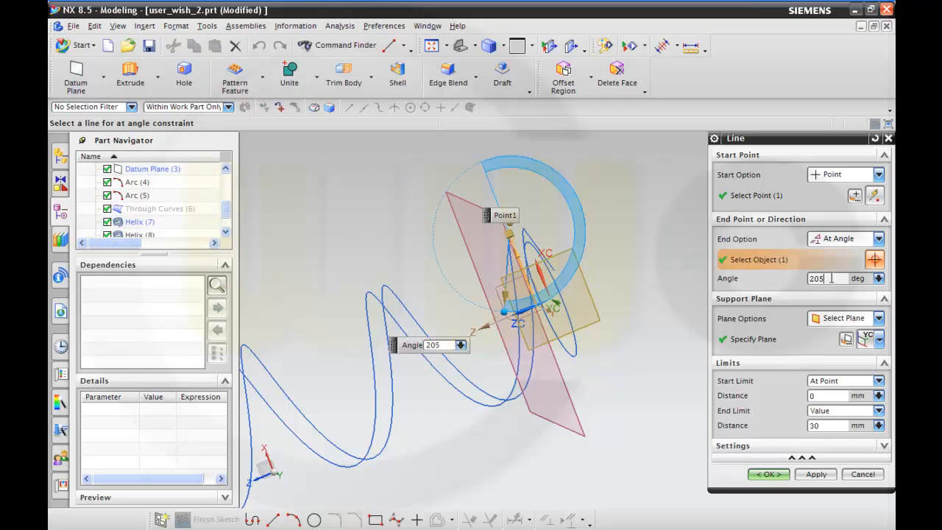
Set the line's angle to 195 degrees and create the line.
type("195")
key("Tab")
middle_click_drag(652, 288, 675, 278)
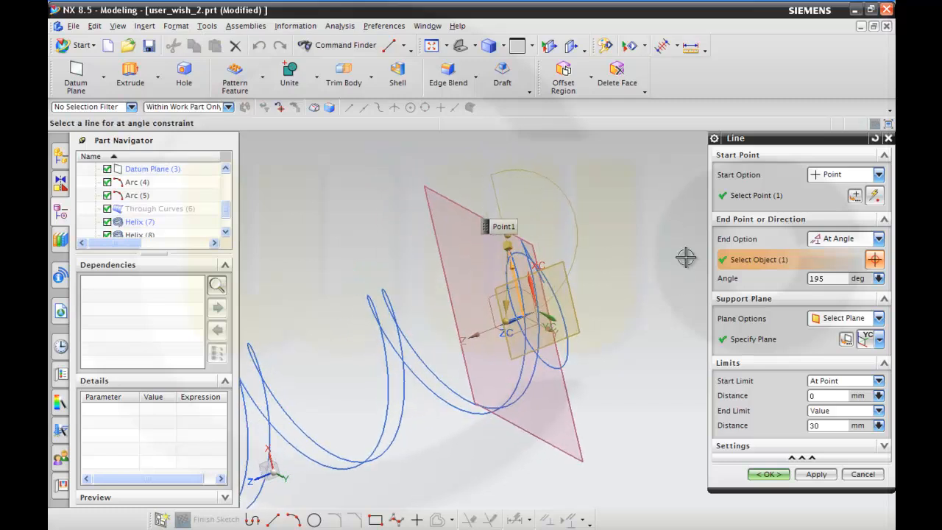
left_click(780, 479)
Start a Swept surface with Line (9) as the section and the helix it starts from as the guide.
middle_click_drag(672, 385, 635, 400)
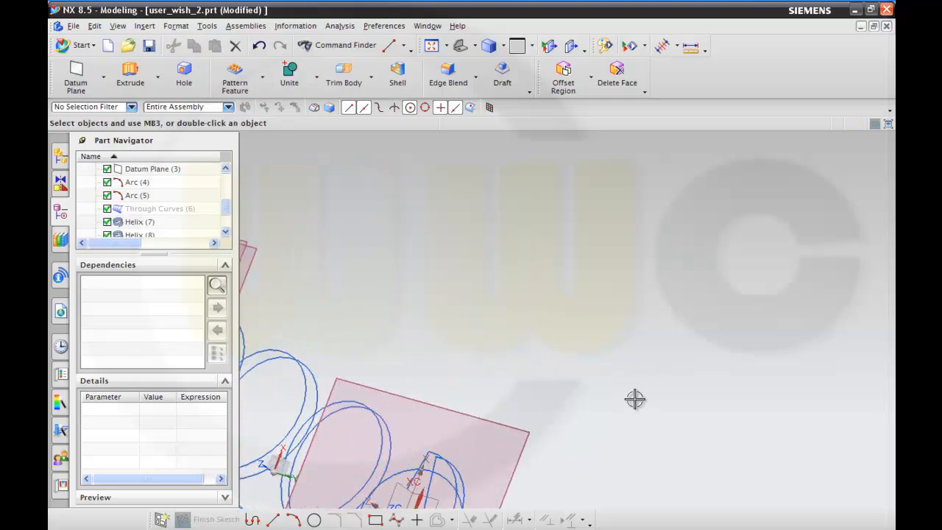
middle_click_drag(549, 372, 561, 243)
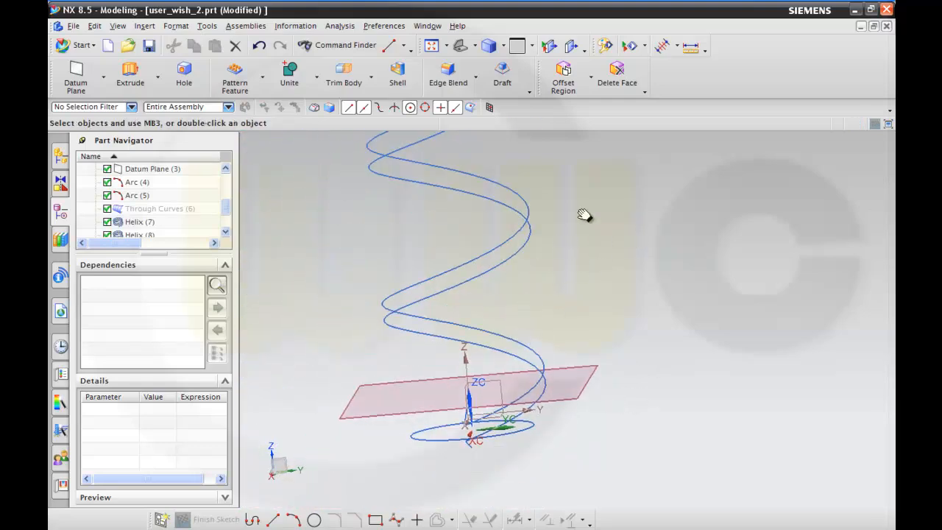
middle_click_drag(574, 281, 624, 287)
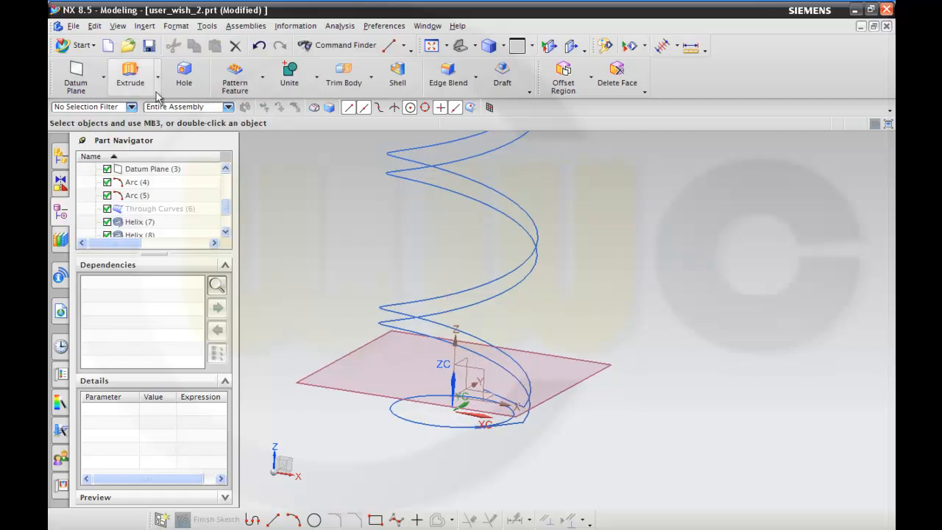
left_click(146, 27)
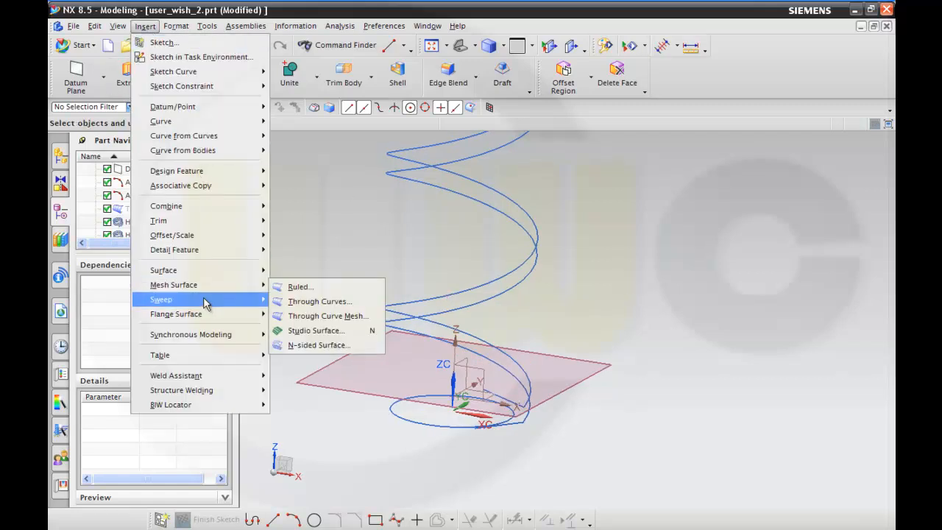
mouse_move(210, 300)
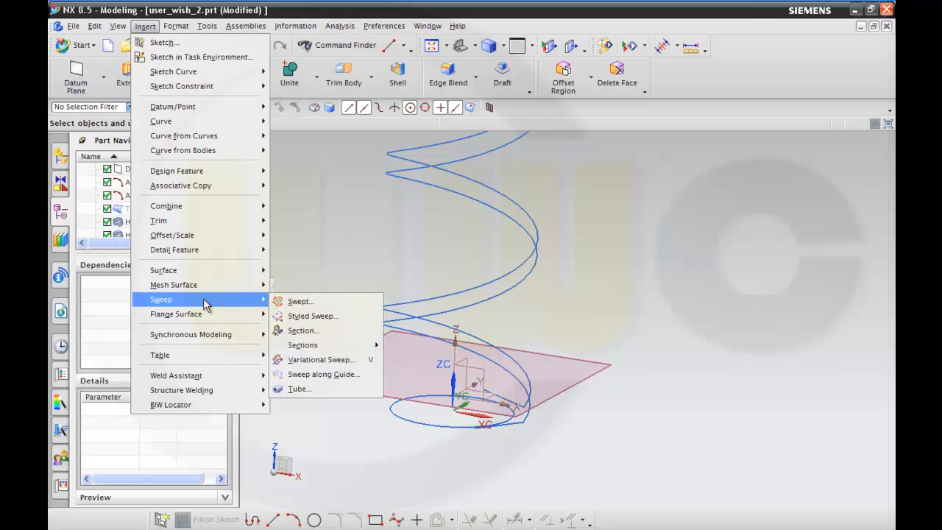
left_click(295, 302)
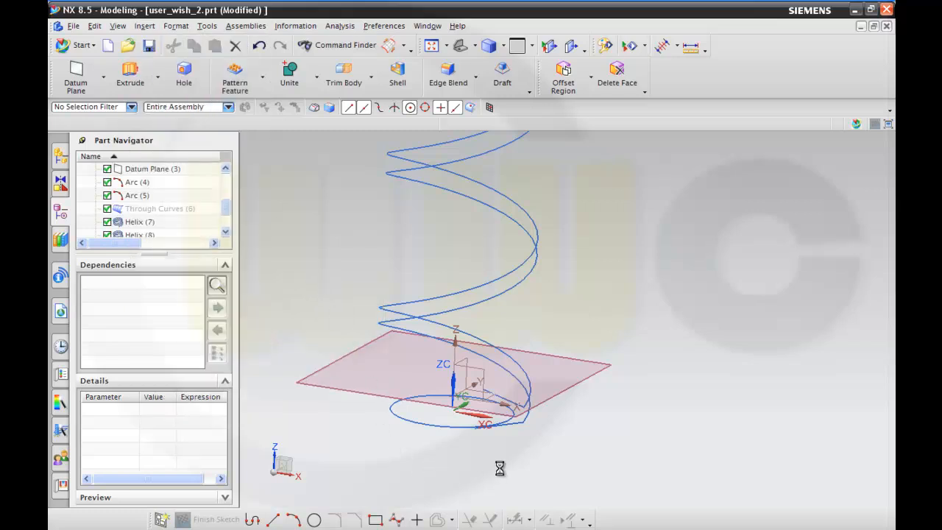
left_click(511, 426)
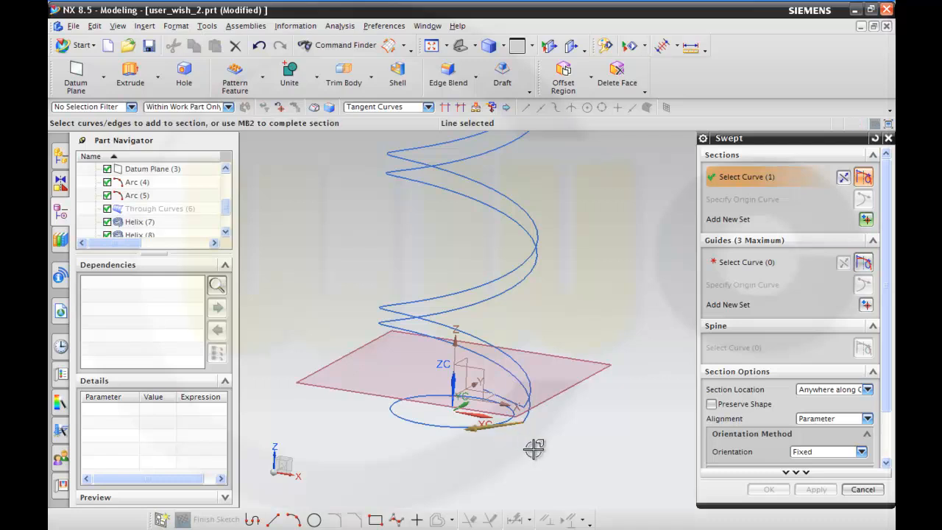
left_click(865, 304)
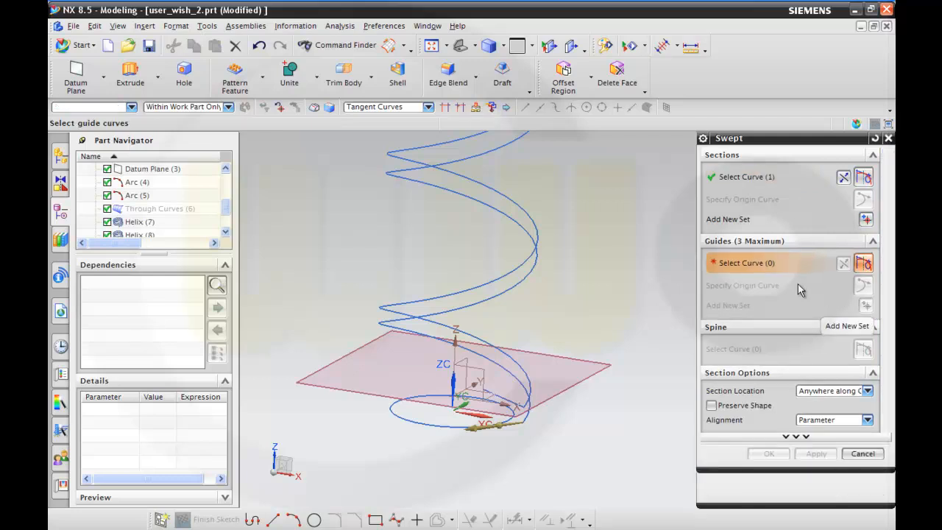
left_click(535, 409)
middle_click_drag(581, 416, 509, 419)
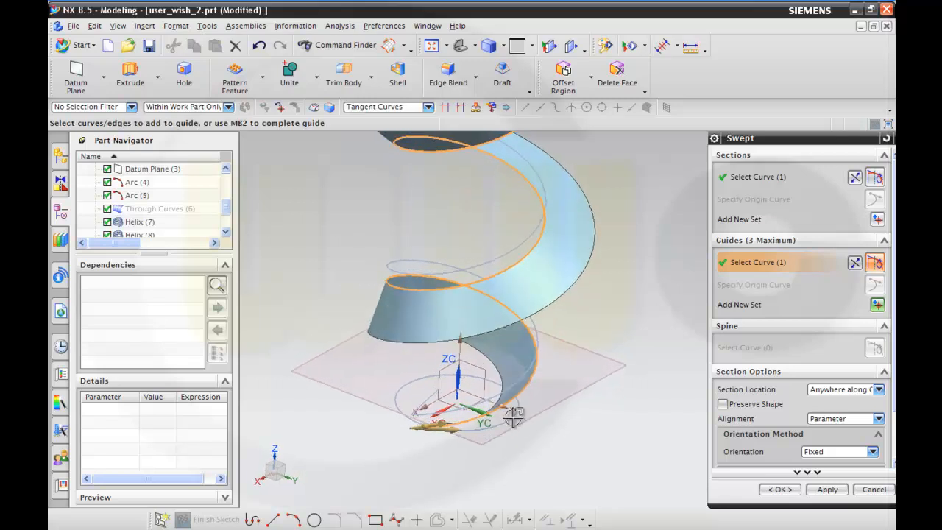
Set the section location to Ends of Guides and the orientation to Vector Direction along the Z-axis, and create the swept surface.
left_click(878, 390)
left_click(860, 415)
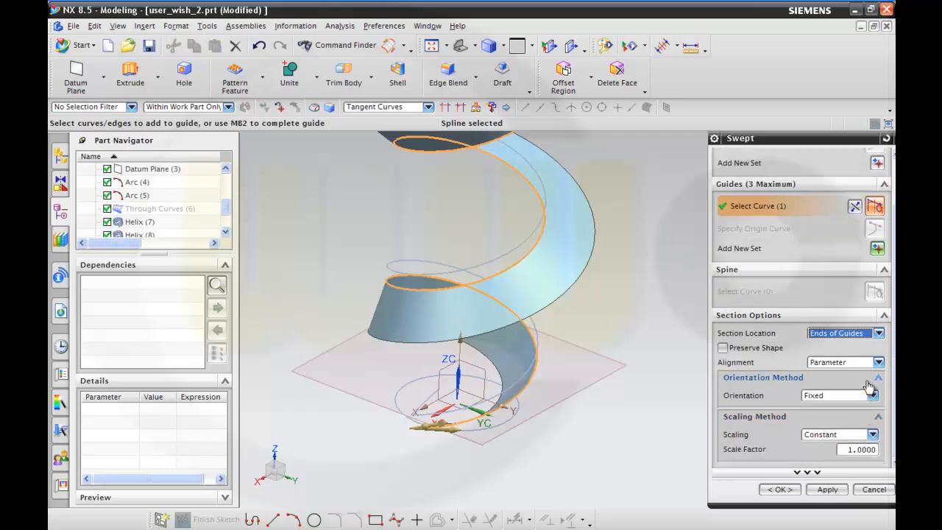
left_click(879, 366)
left_click(880, 368)
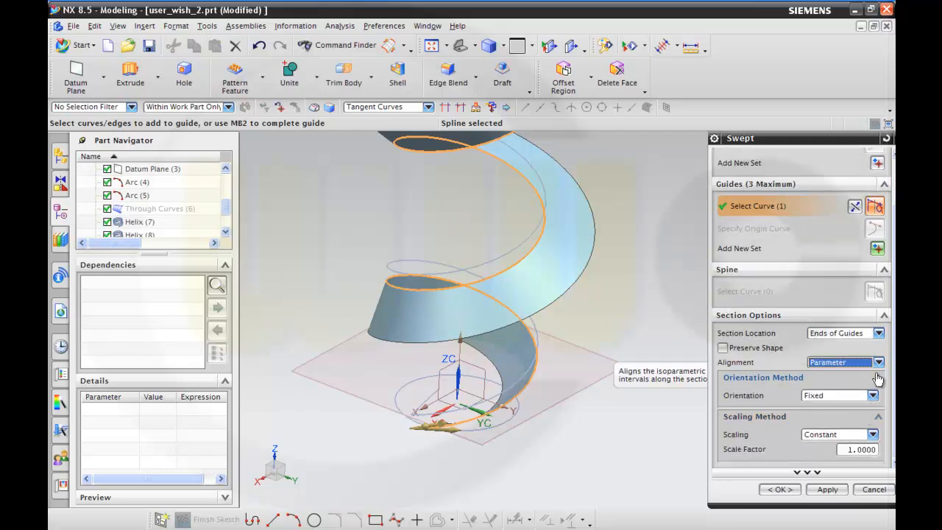
left_click(872, 396)
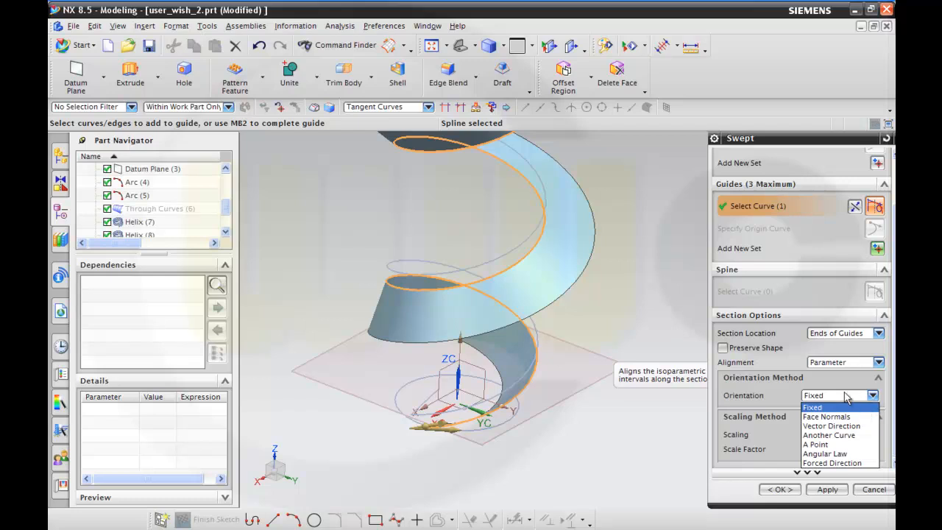
left_click(832, 425)
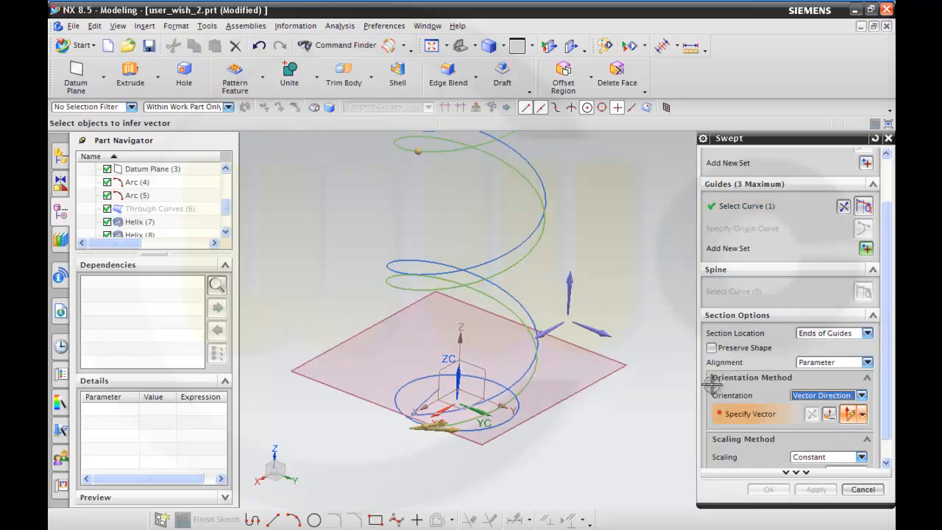
left_click(569, 286)
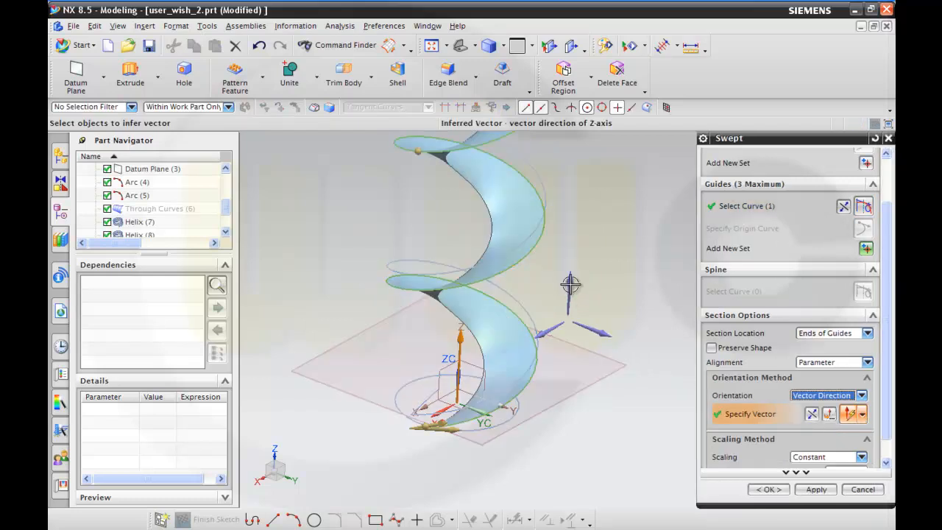
middle_click_drag(591, 397, 664, 420)
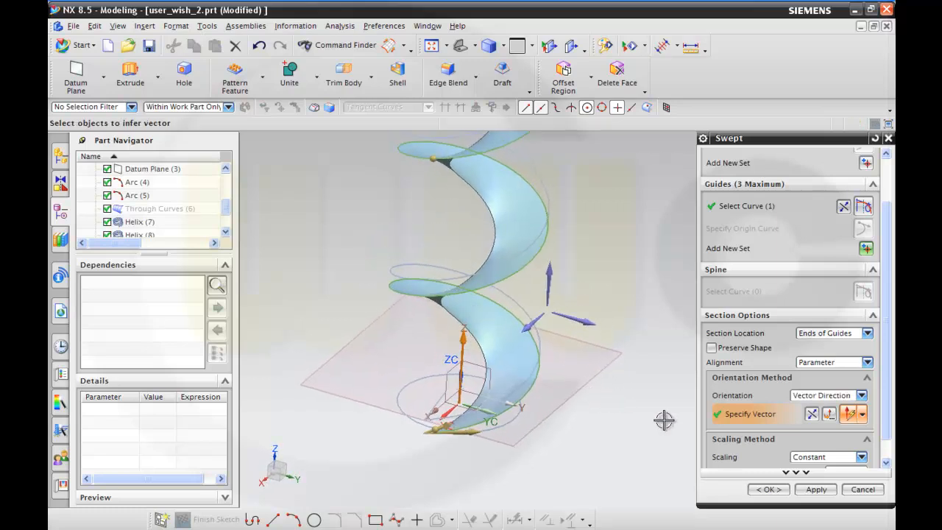
left_click(804, 488)
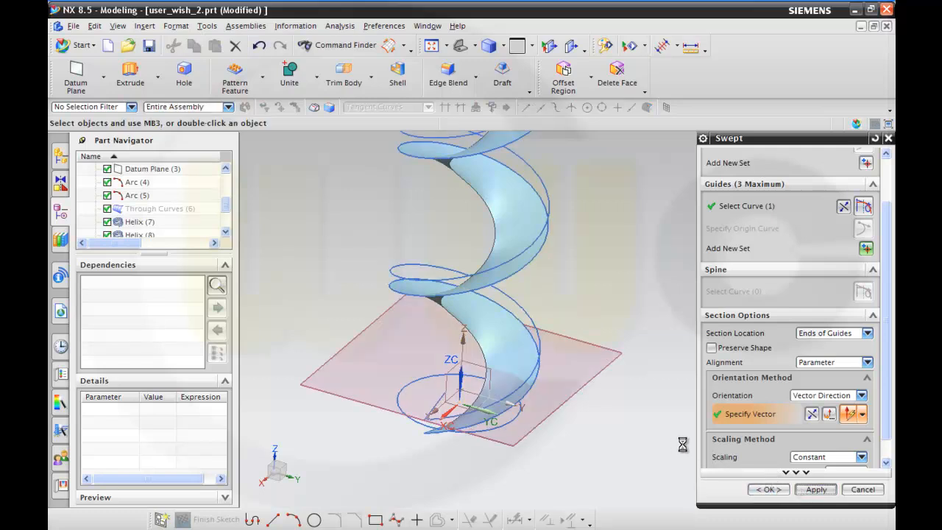
left_click(440, 399)
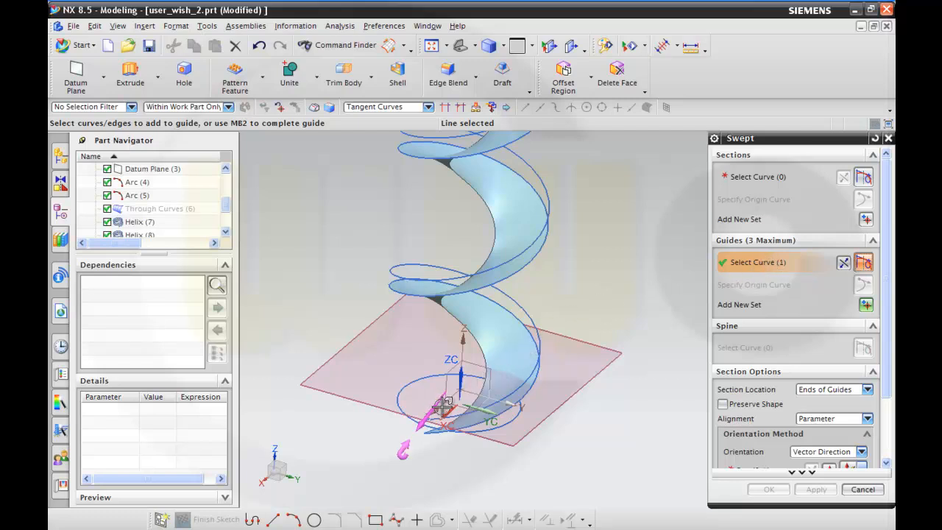
middle_click_drag(478, 407, 442, 406)
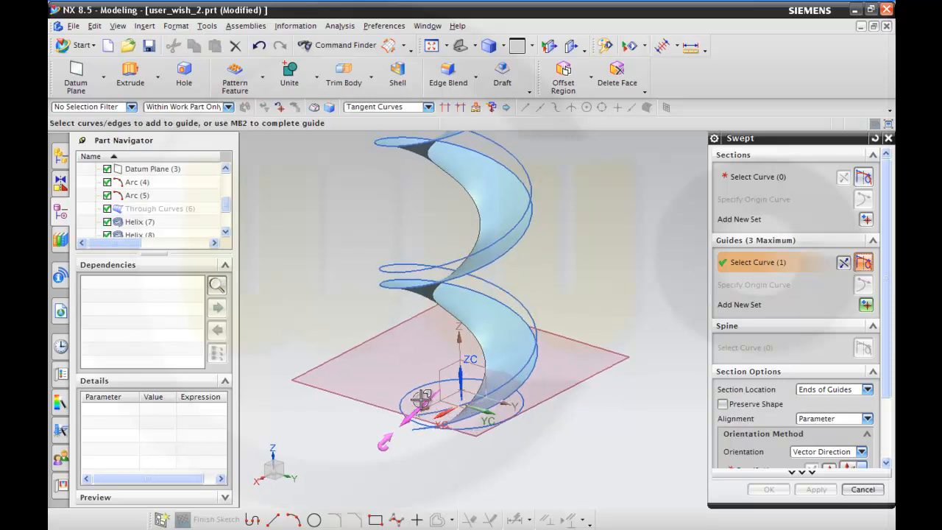
left_click(862, 489)
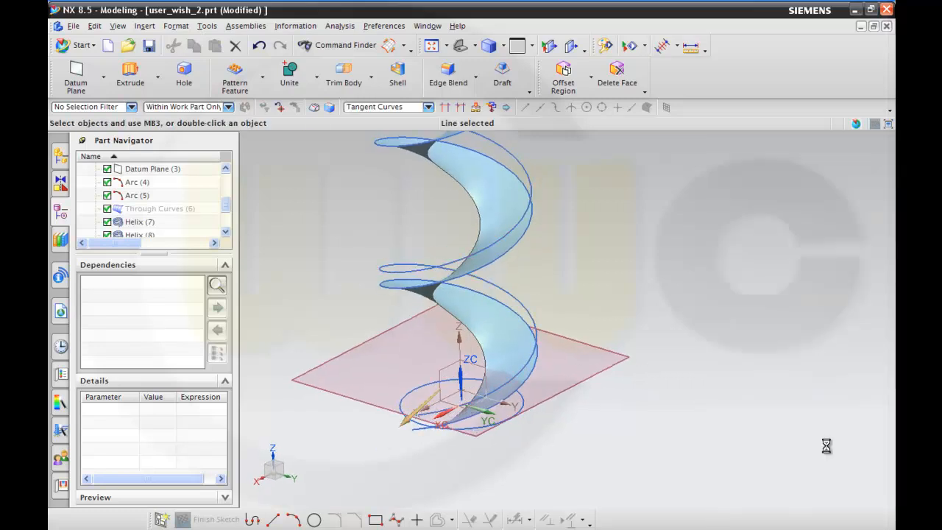
Start a second Swept surface with Line (10) as the section and the other helix as the guide.
mouse_move(614, 257)
middle_mouse_down()
mouse_move(641, 259)
mouse_move(617, 269)
mouse_move(607, 250)
middle_mouse_up()
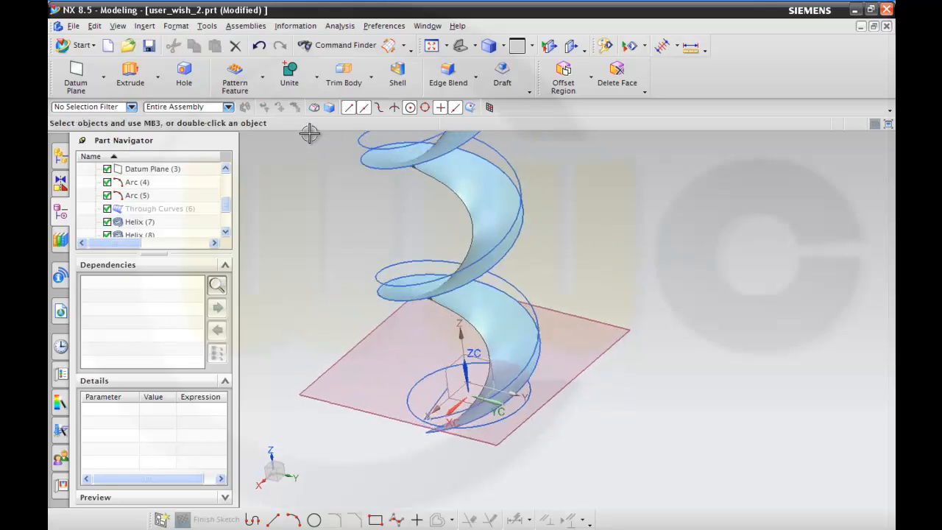
left_click(390, 48)
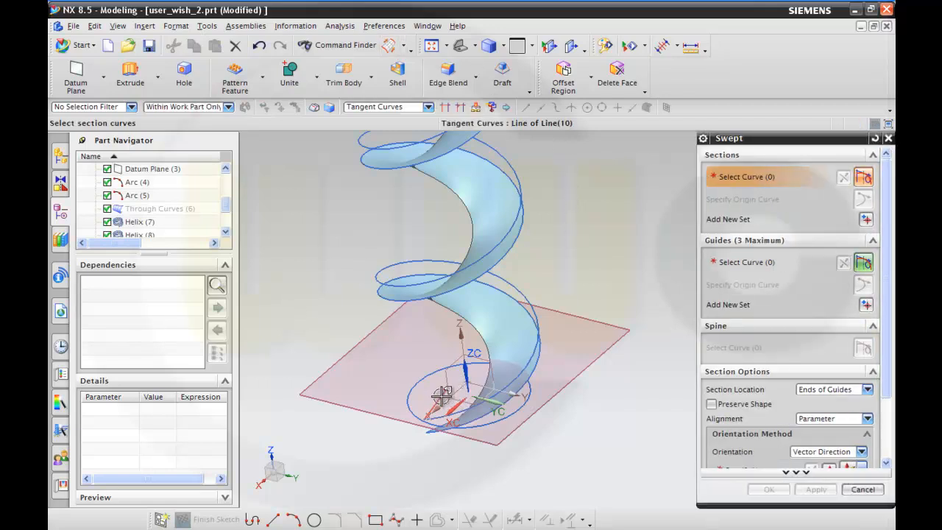
left_click(441, 395)
left_click(740, 266)
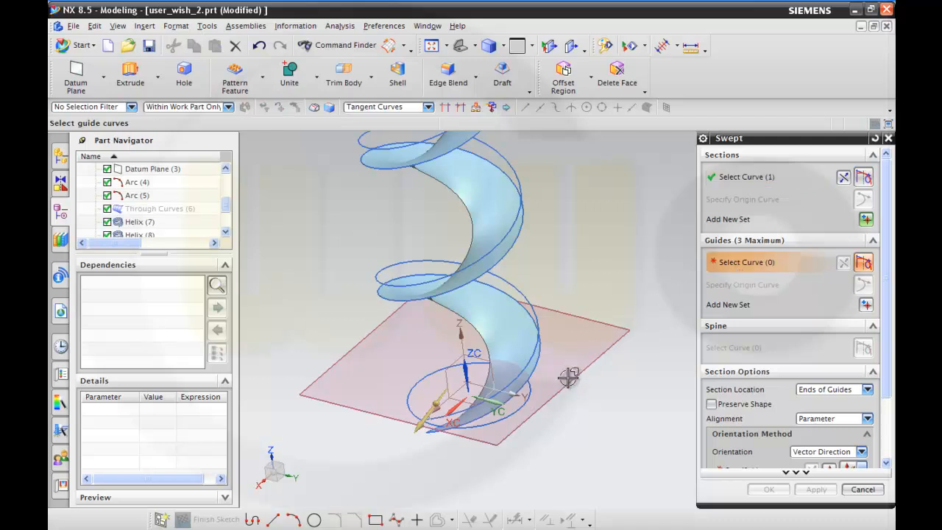
left_click(517, 379)
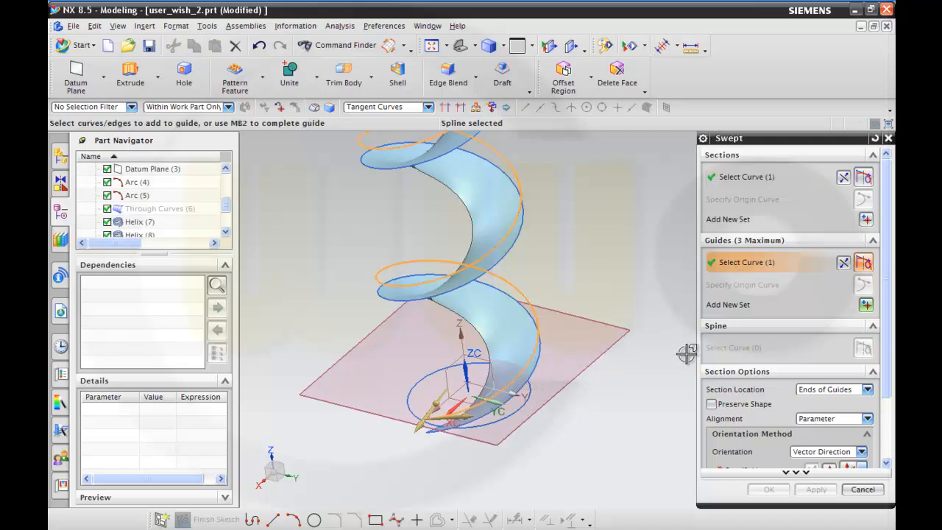
Set the second sweep's orientation to Vector Direction along the Z-axis and create the swept surface.
scroll(685, 354, "up", 1)
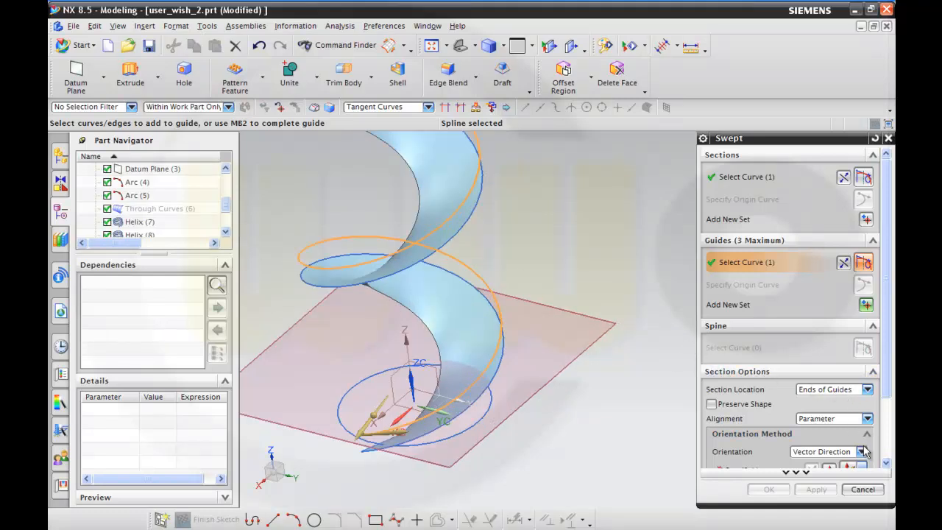
scroll(862, 457, "down", 1)
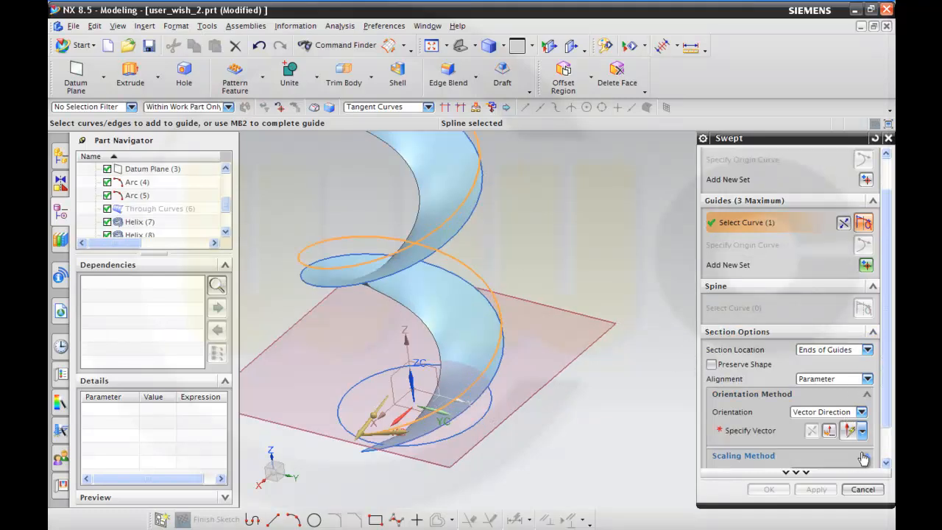
left_click(839, 418)
left_click(798, 441)
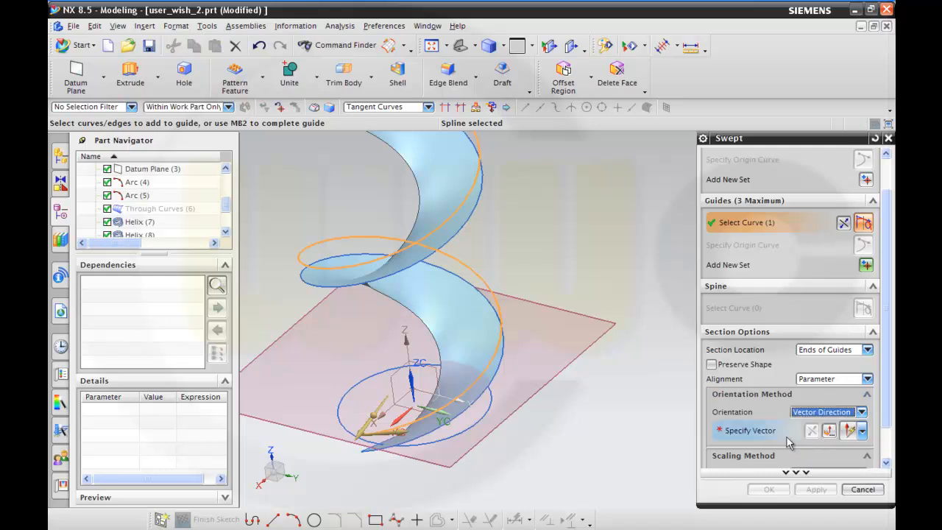
left_click(770, 432)
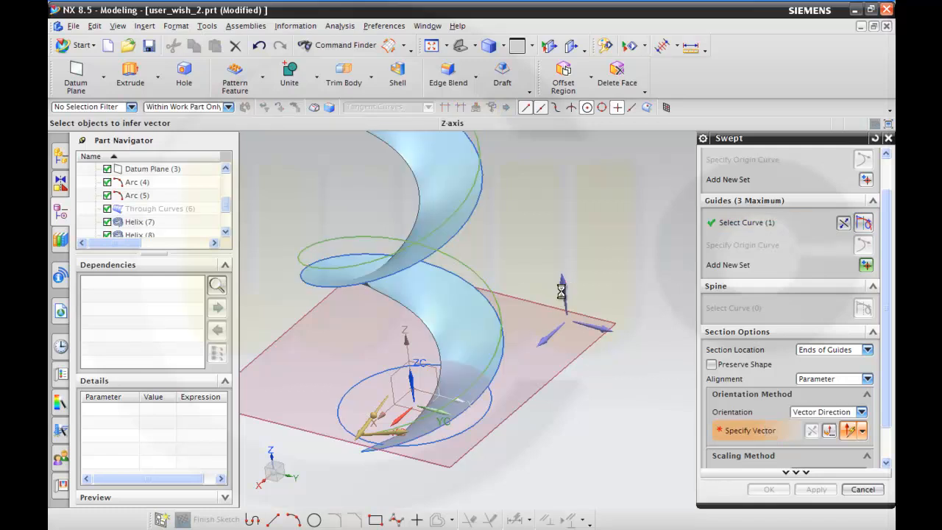
left_click(562, 290)
middle_click_drag(508, 296, 507, 281)
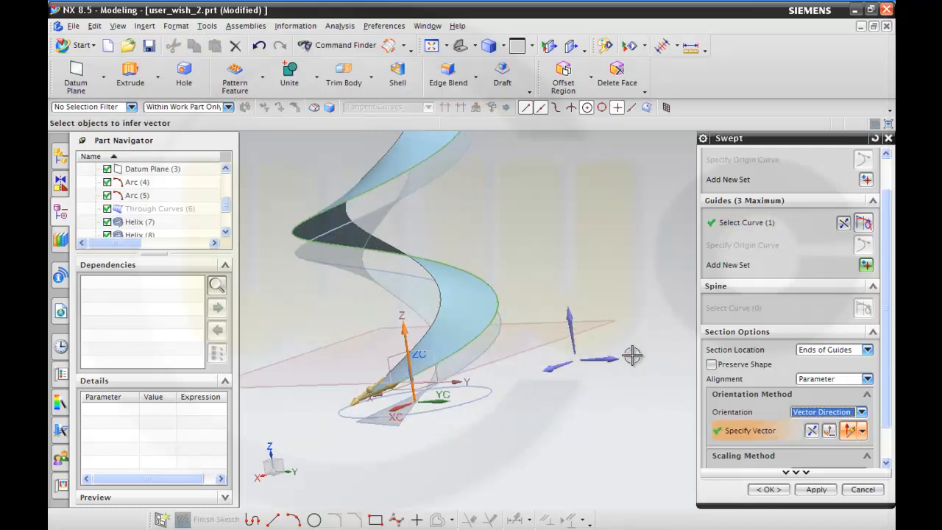
left_click(778, 490)
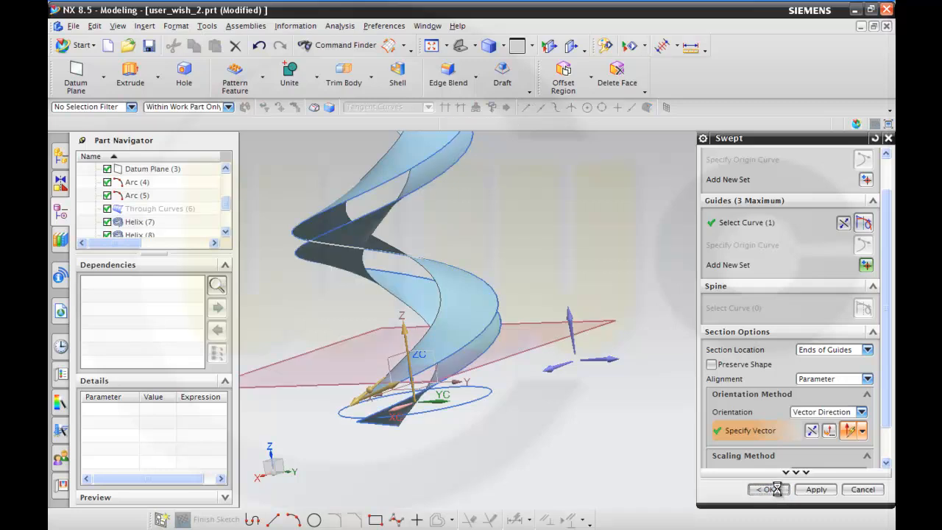
Examine the two swept spiral surfaces from several angles, especially around their start at the base.
middle_click_drag(439, 198, 333, 191)
scroll(320, 228, "down", 2)
scroll(332, 217, "down", 1)
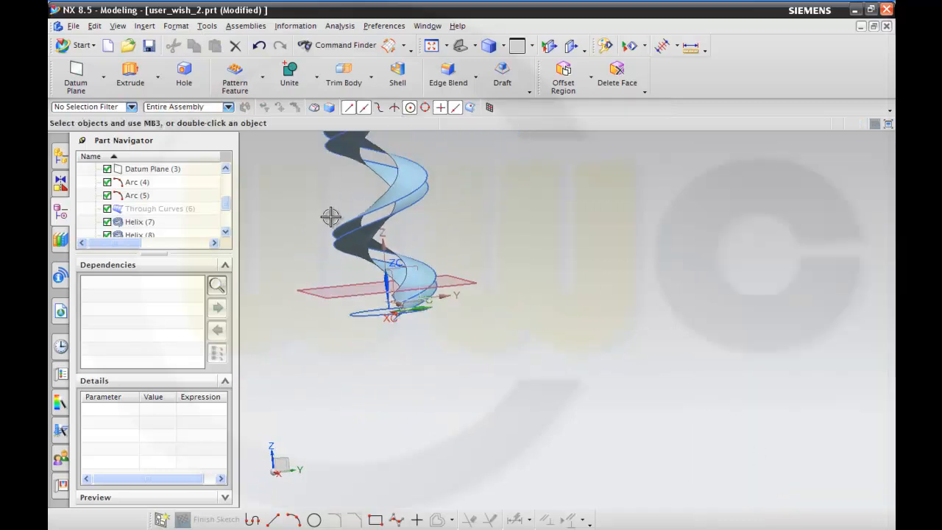
middle_click_drag(338, 218, 439, 406, "shift")
middle_click_drag(576, 203, 577, 201)
scroll(588, 439, "down", 2)
scroll(587, 435, "up", 4)
middle_click_drag(565, 429, 561, 384)
scroll(544, 366, "up", 1)
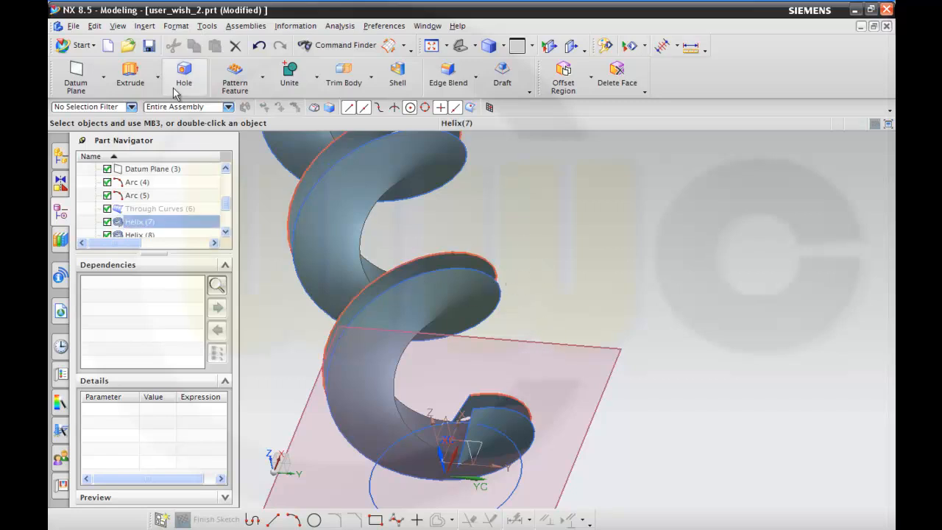
Start a Line with the start option Point, placed at the start point of Line (9).
left_click(145, 28)
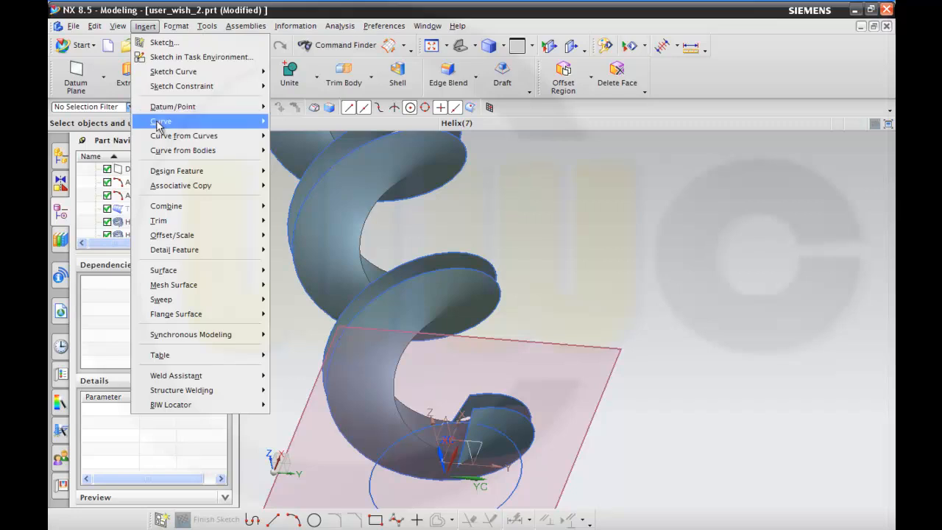
mouse_move(159, 125)
left_click(305, 126)
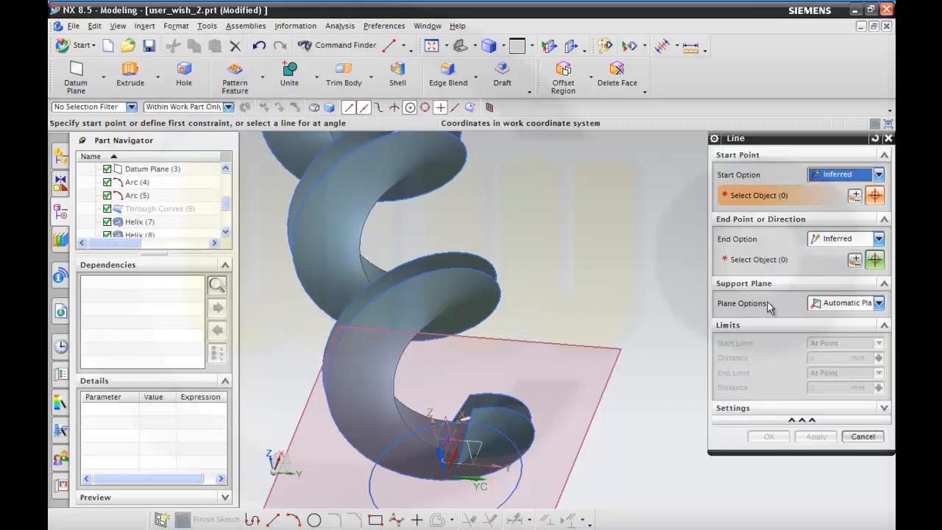
left_click(879, 174)
left_click(832, 201)
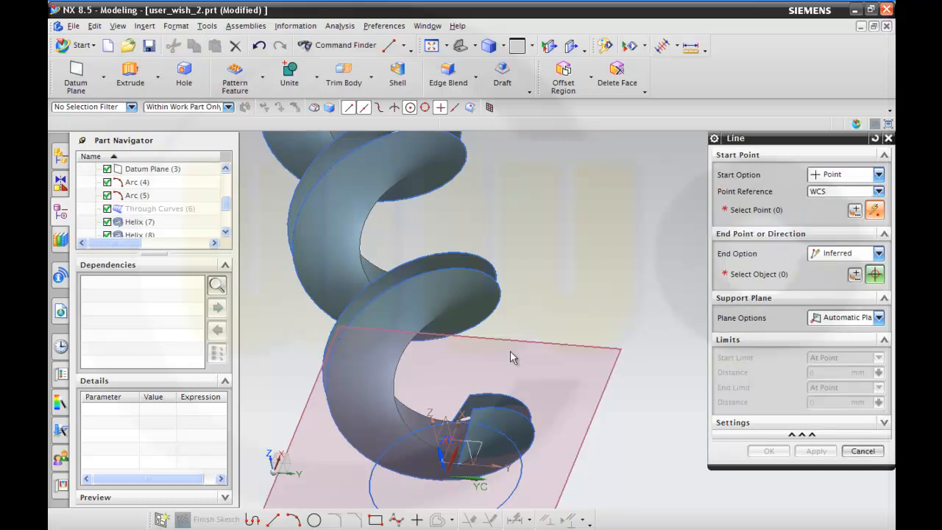
scroll(489, 414, "up", 5)
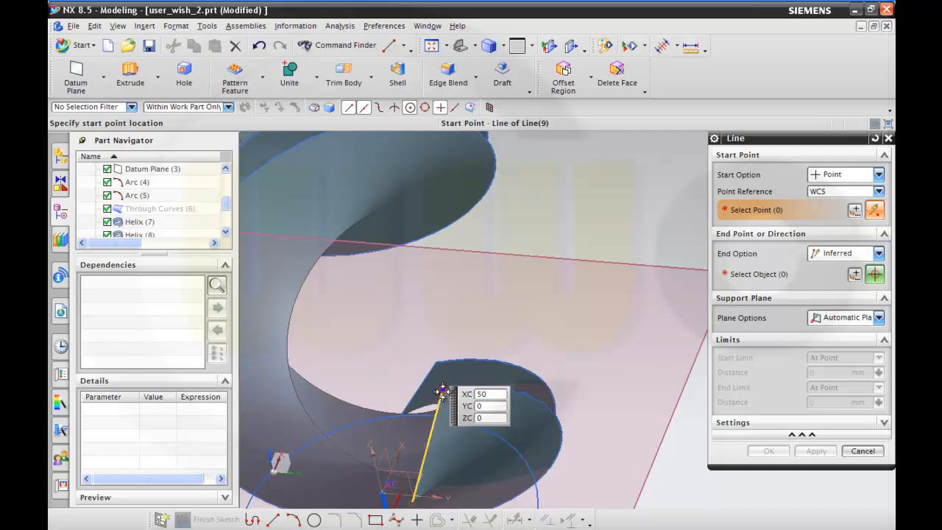
left_click(442, 390)
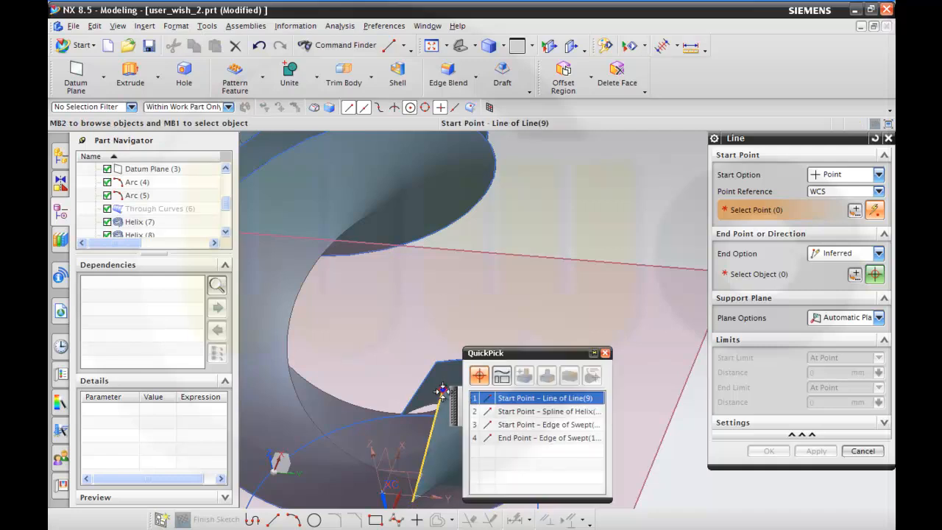
left_click(521, 398)
middle_click_drag(505, 353, 513, 368)
scroll(538, 357, "down", 3)
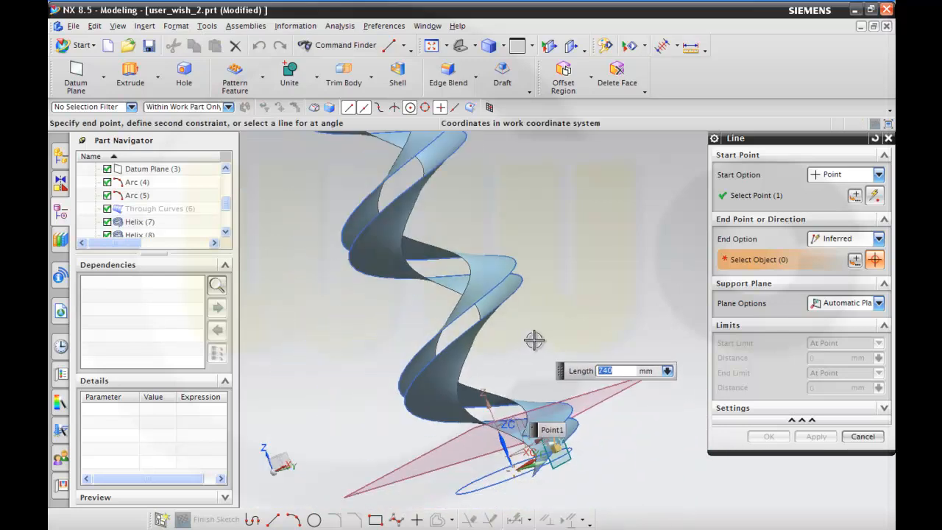
Direct the line Along ZC, set its end limit distance to 30 mm, and create it.
left_click(878, 239)
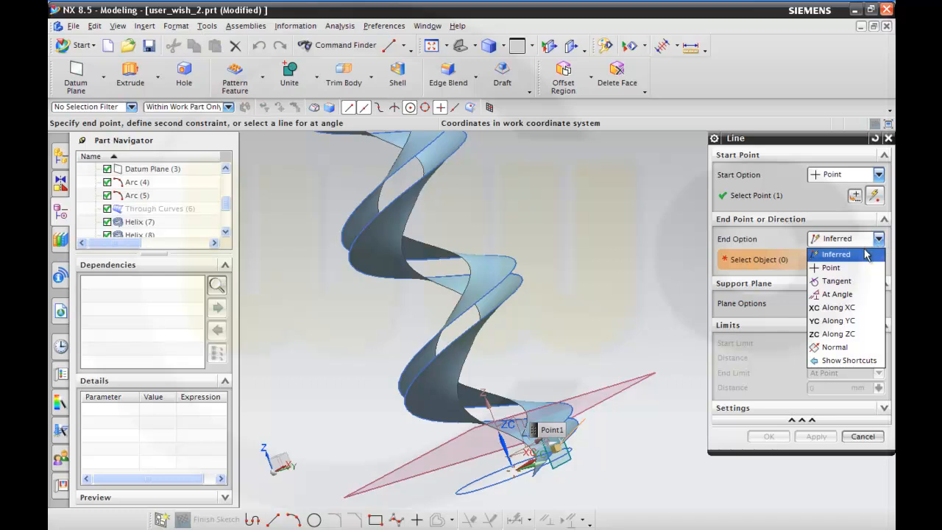
left_click(842, 333)
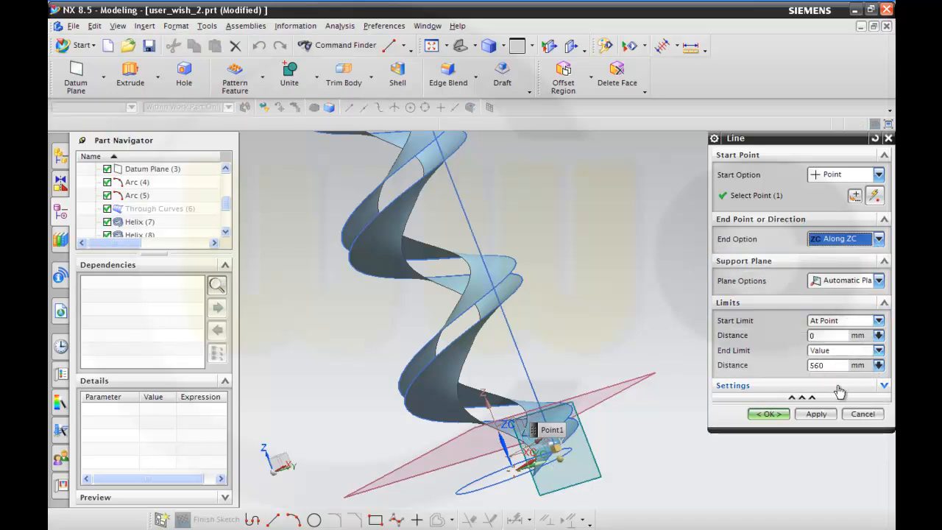
left_click(835, 368)
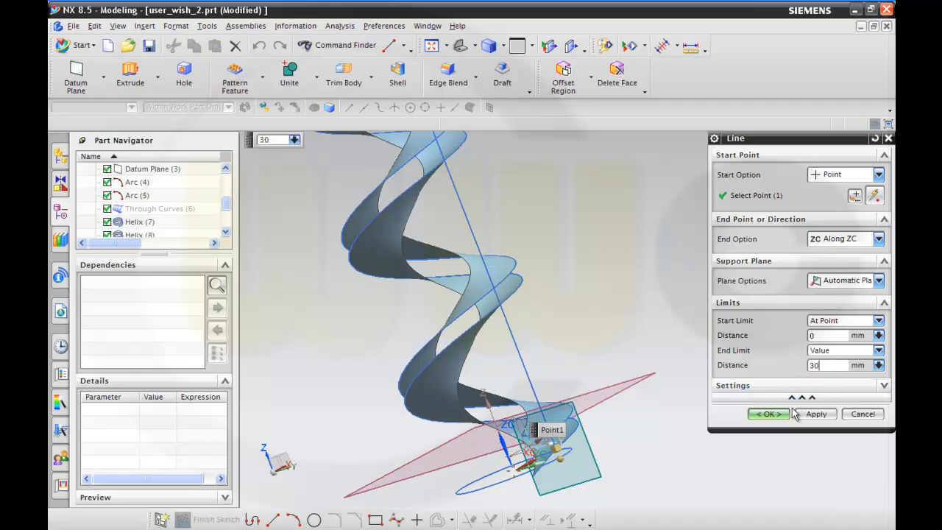
left_click(769, 413)
Start a third Swept surface with the 30 mm vertical line as the section and Helix (8) as the guide.
middle_click_drag(695, 401, 653, 424)
scroll(530, 372, "down", 3)
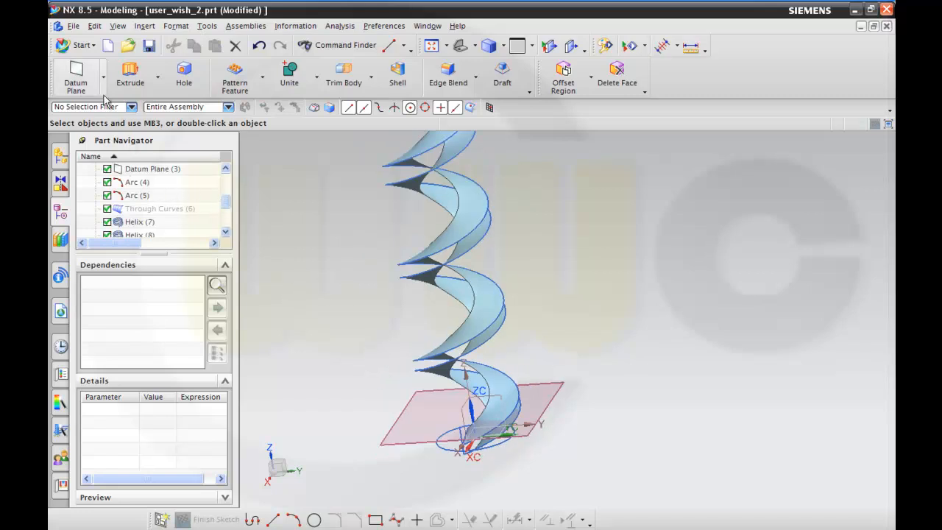
left_click(142, 27)
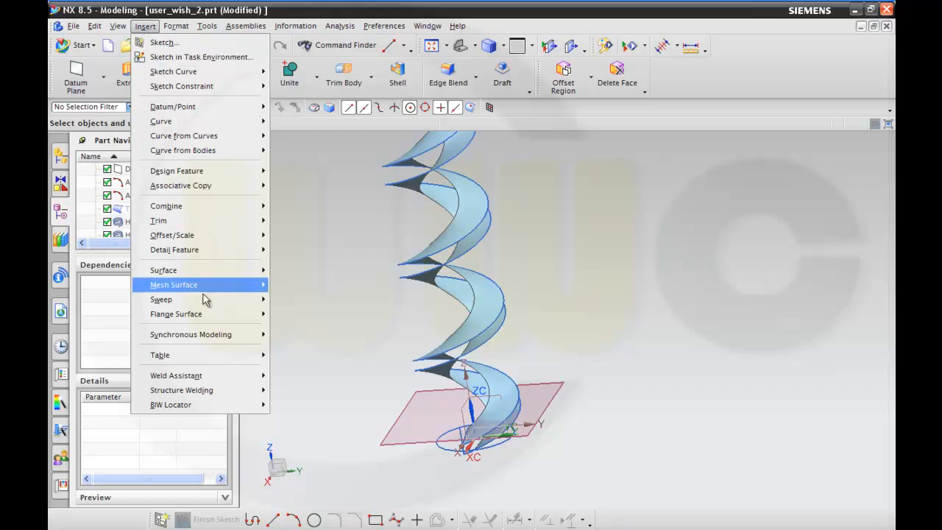
mouse_move(194, 304)
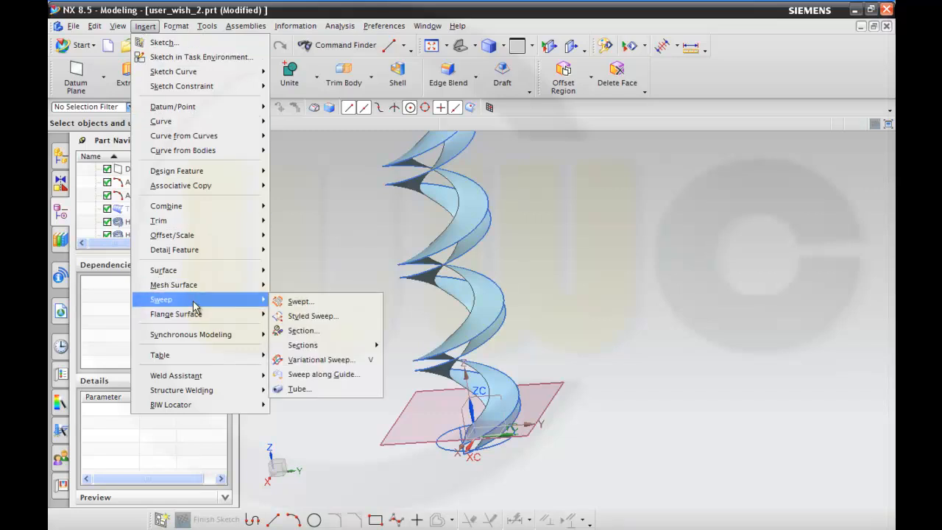
left_click(293, 303)
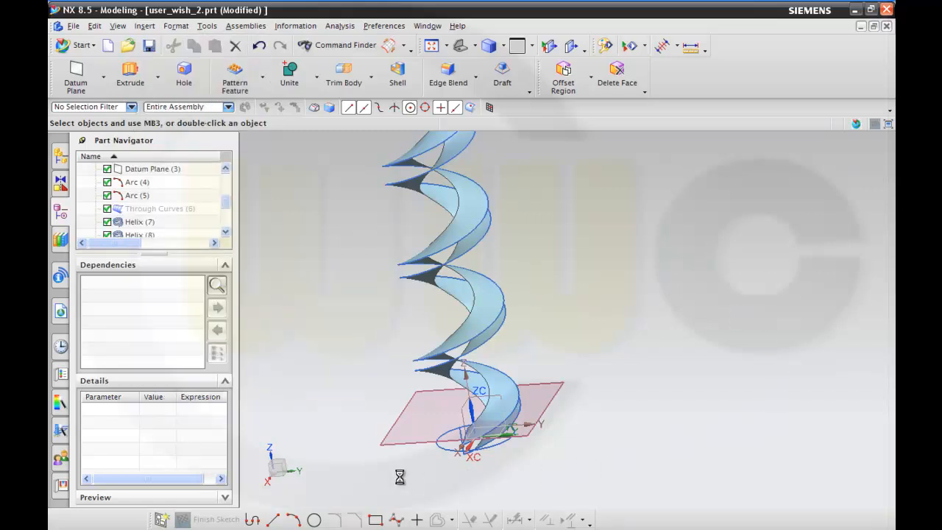
scroll(464, 477, "up", 3)
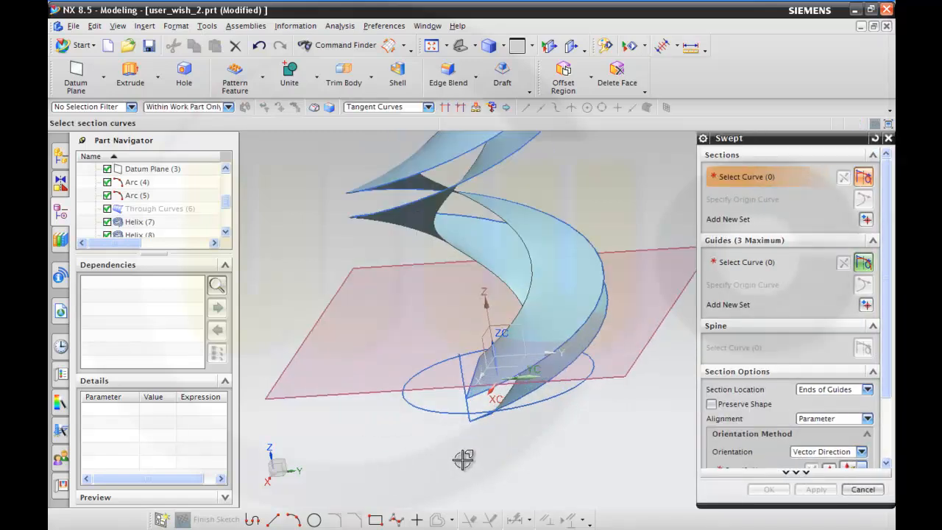
left_click(459, 369)
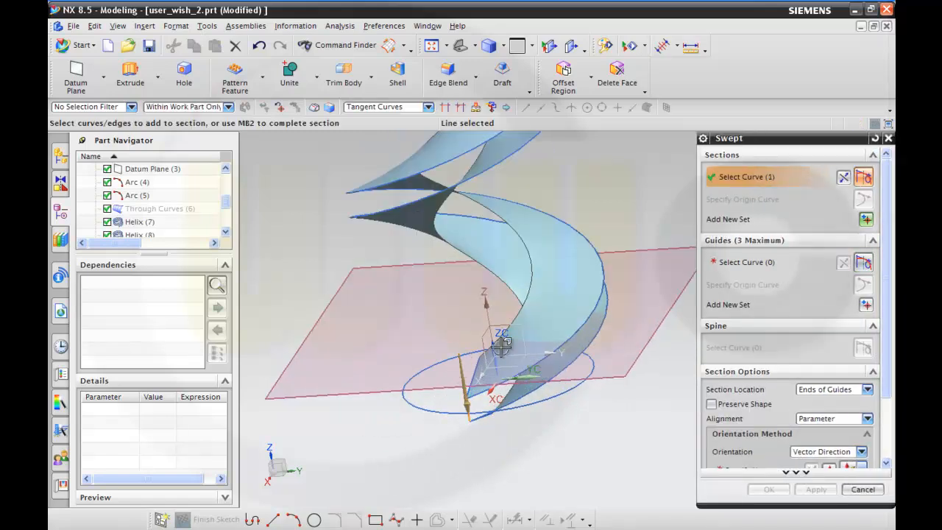
left_click(754, 263)
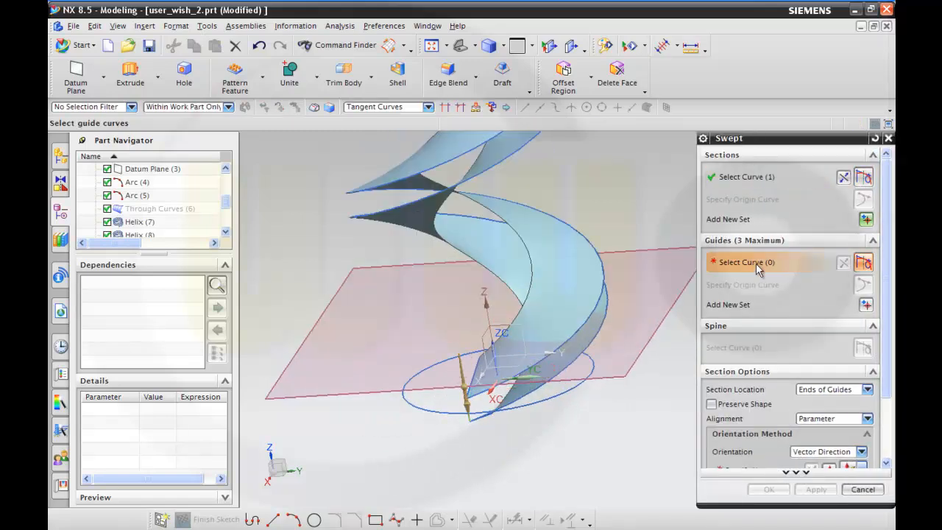
left_click(588, 349)
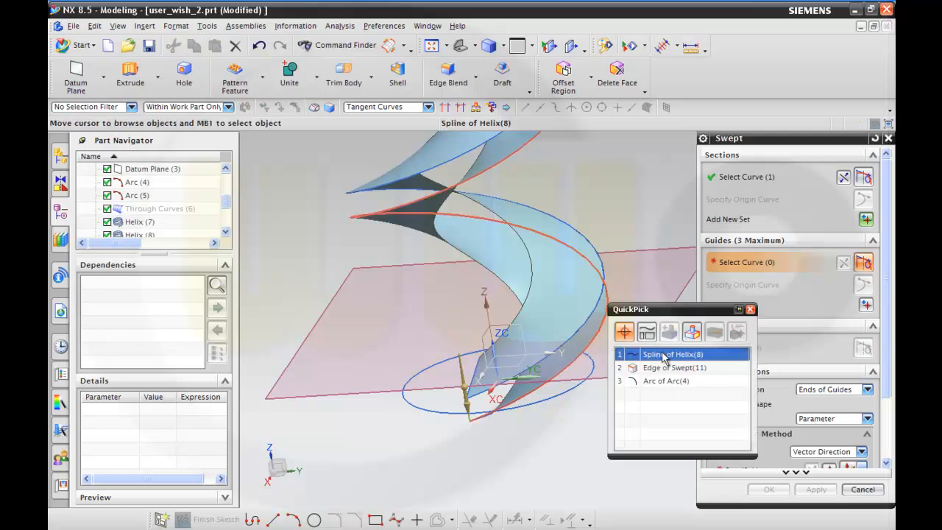
left_click(671, 355)
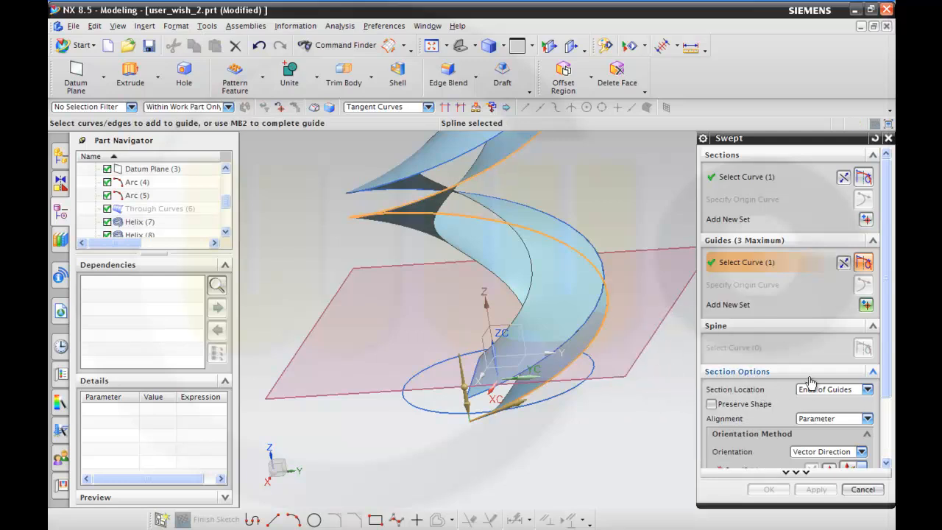
Set the third sweep's orientation to Vector Direction along the Z-axis and create the vertical spiral surface.
left_click(822, 452)
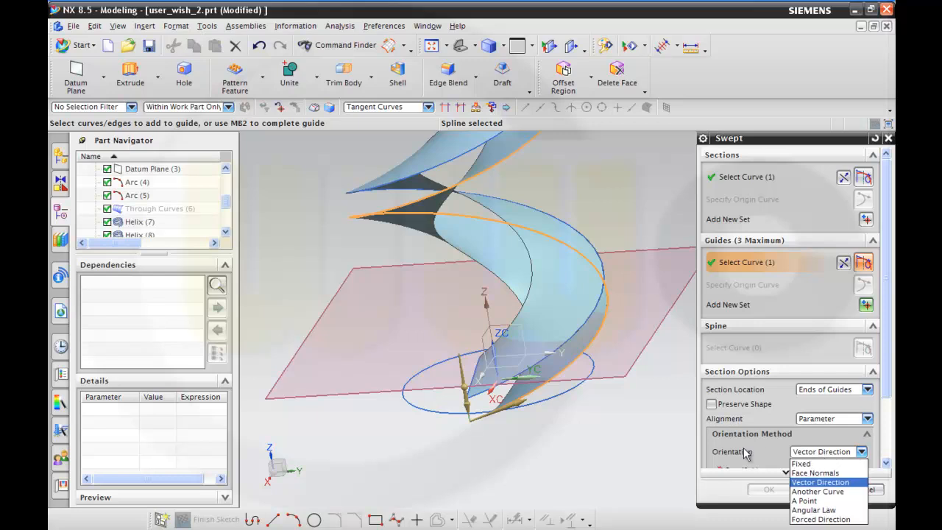
left_click(813, 483)
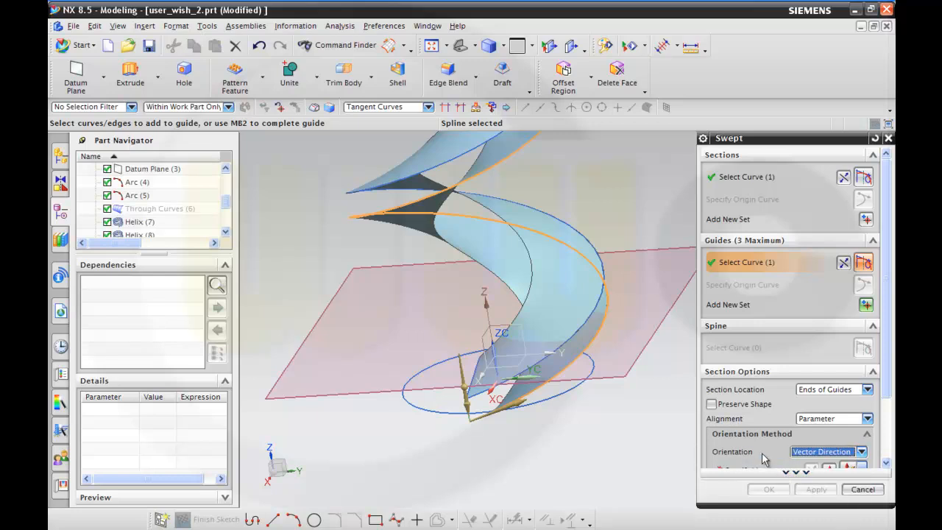
left_click_drag(887, 355, 883, 419)
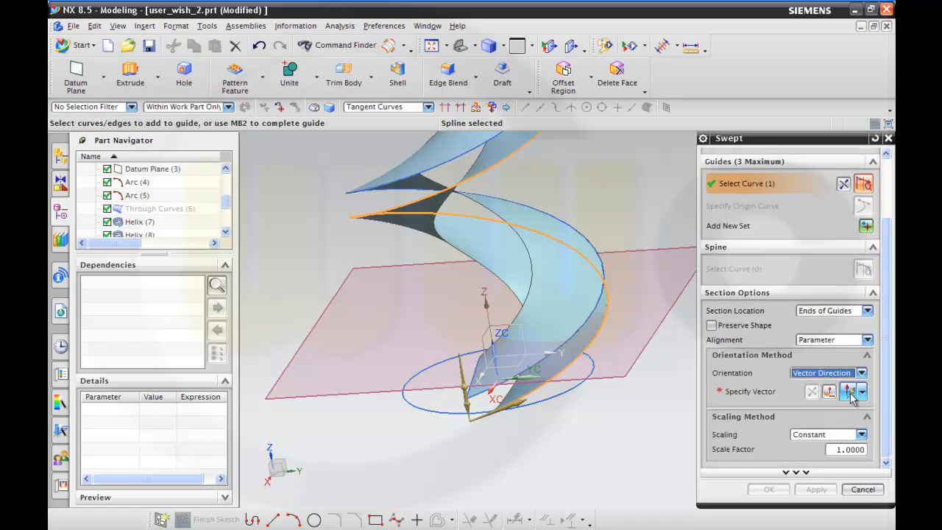
left_click(742, 393)
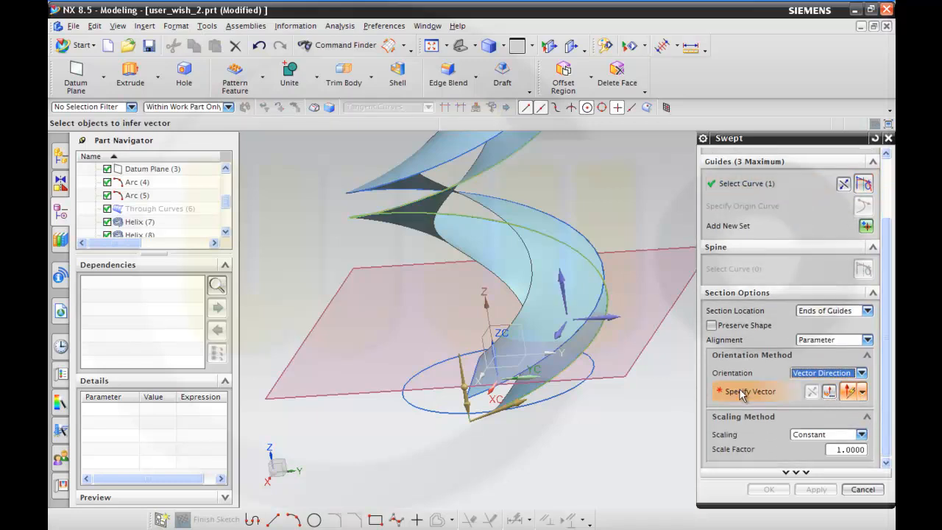
left_click(557, 277)
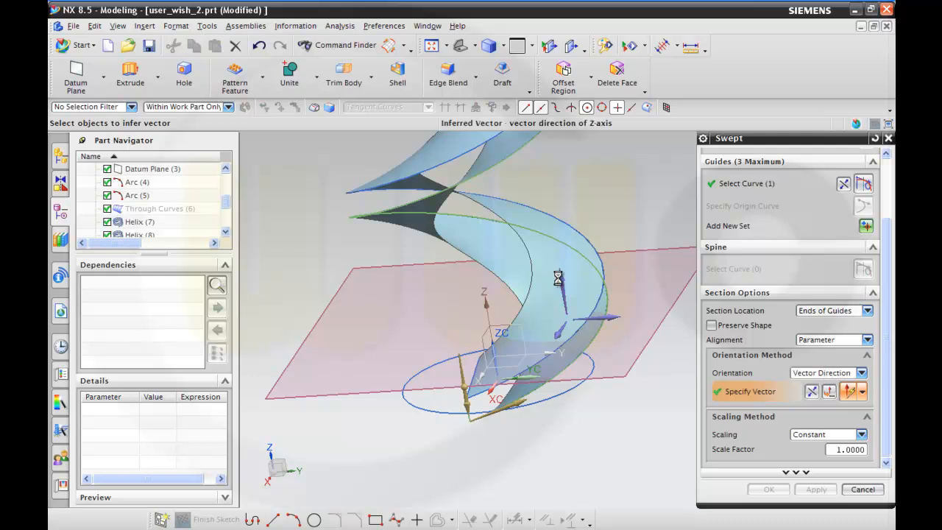
scroll(641, 289, "down", 2)
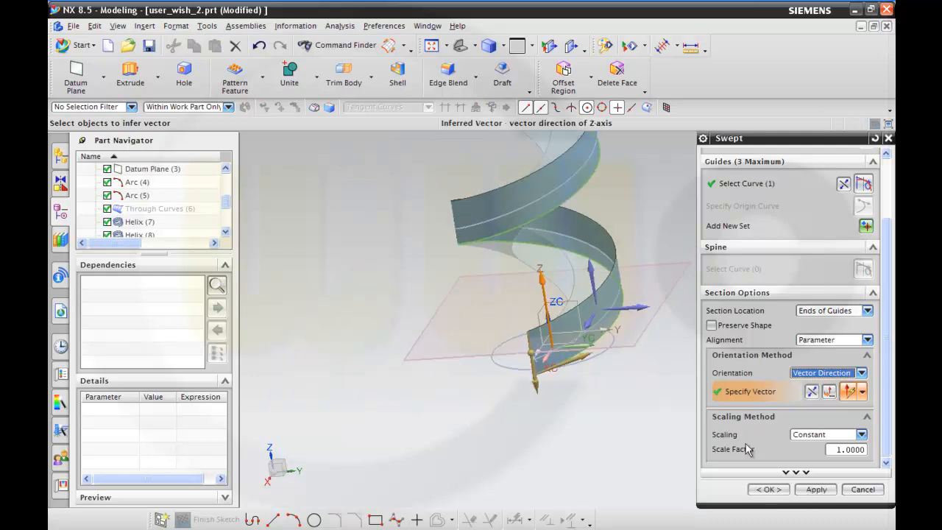
left_click(769, 490)
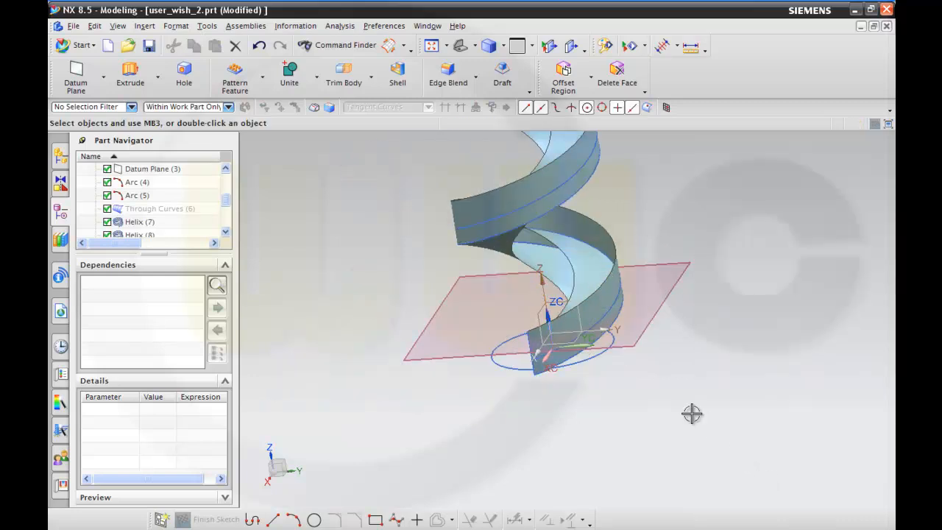
middle_click_drag(668, 402, 705, 370)
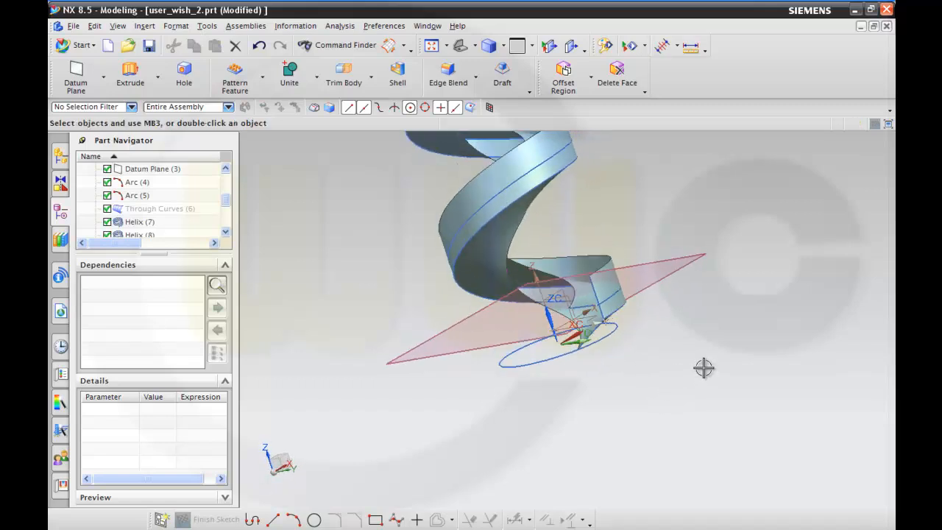
scroll(643, 213, "down", 3)
middle_click_drag(639, 169, 555, 218)
middle_click_drag(511, 192, 484, 269, "shift")
middle_click_drag(493, 196, 474, 202)
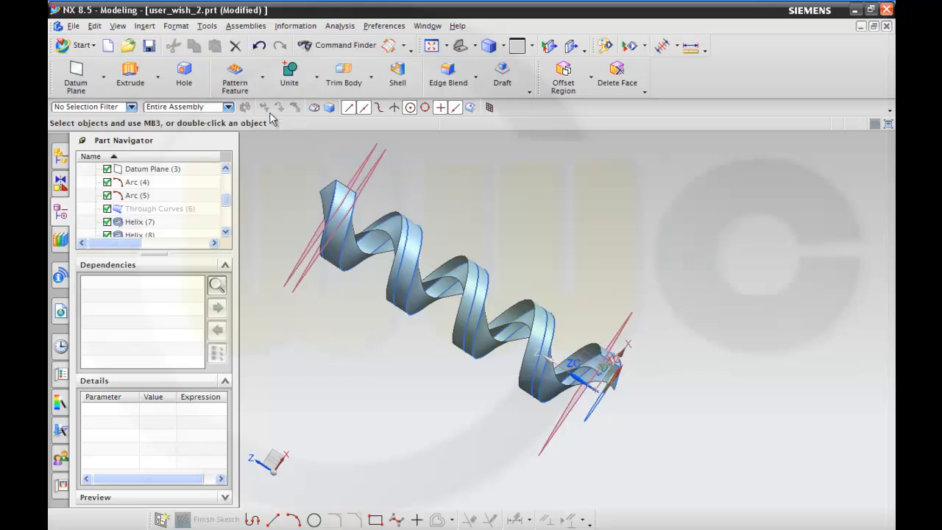
Trim the Swept (14) sheet with Trimmed Sheet, using the Helix (7) spline as the boundary, previewing the result before accepting it.
left_click(145, 27)
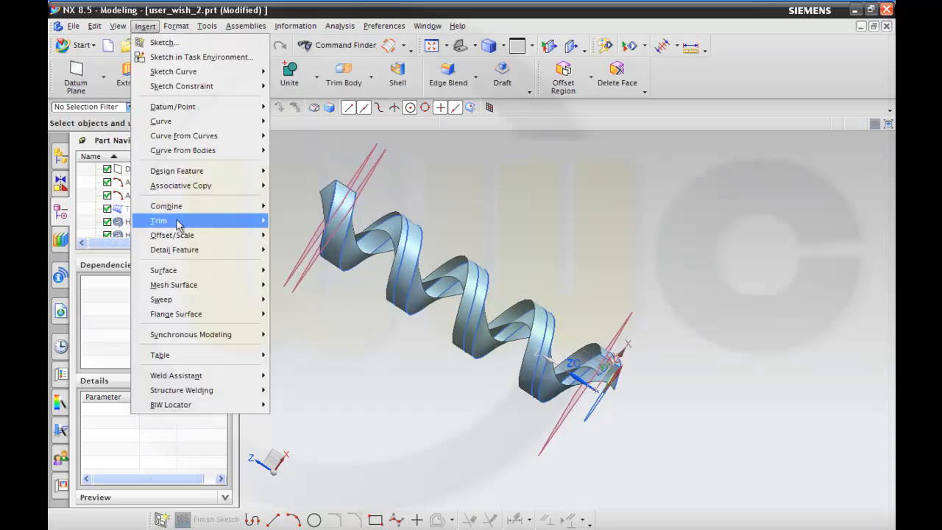
mouse_move(176, 230)
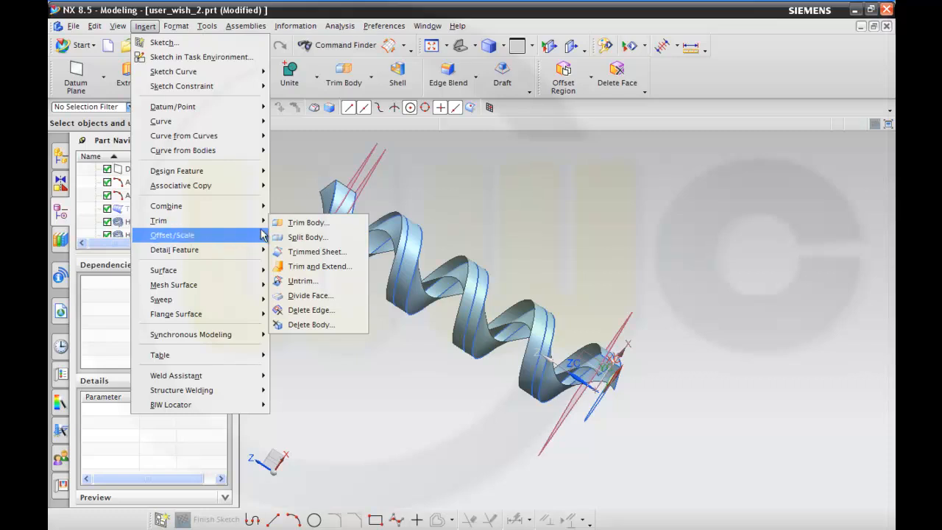
left_click(315, 251)
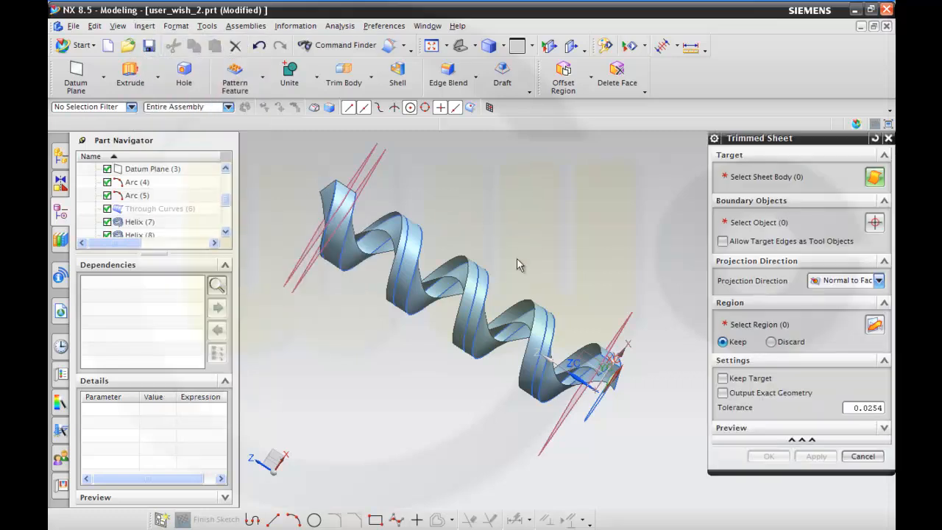
scroll(524, 250, "up", 5)
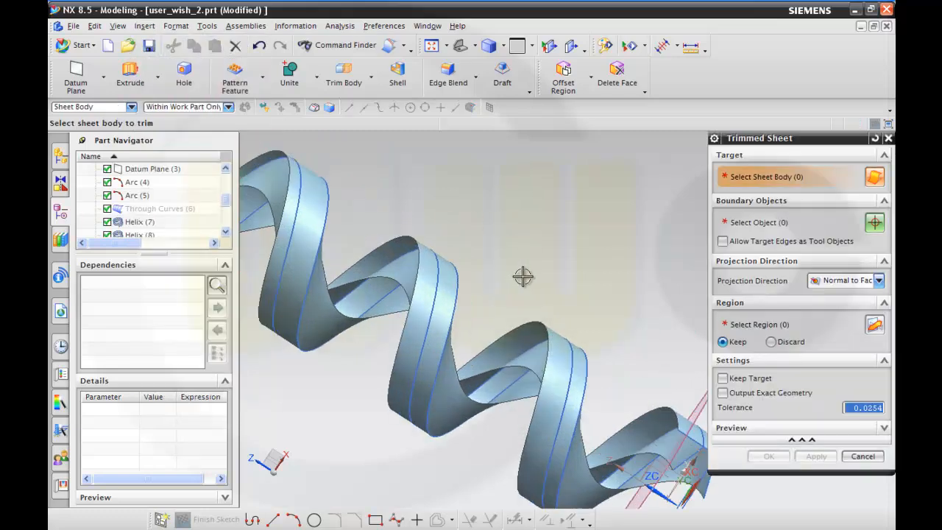
left_click(448, 284)
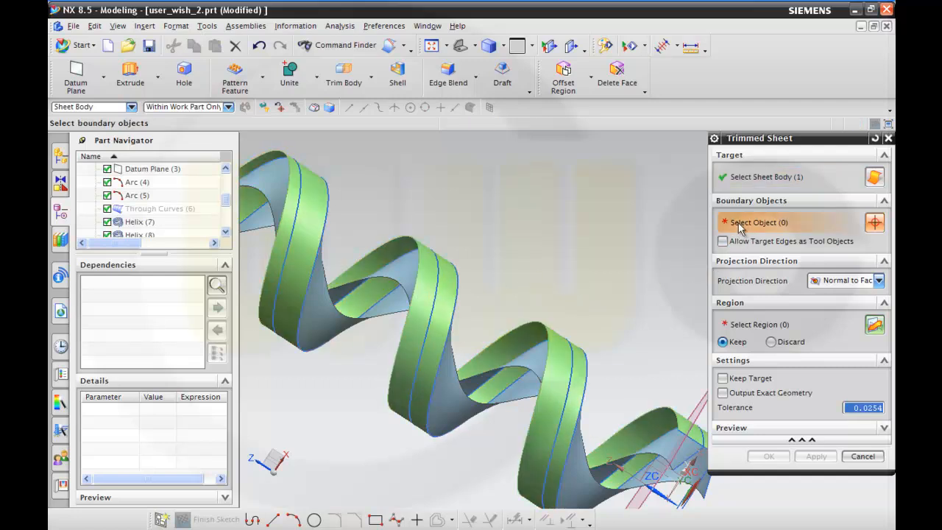
left_click(437, 289)
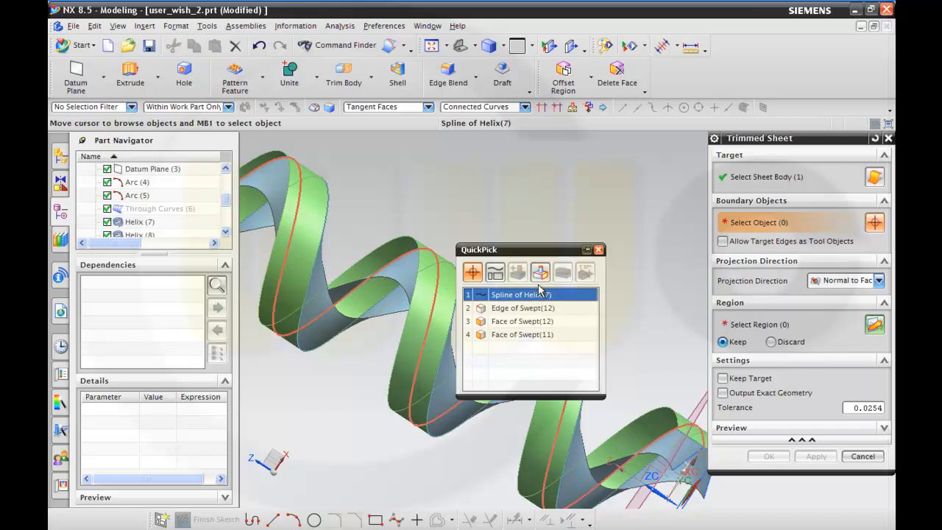
left_click(532, 295)
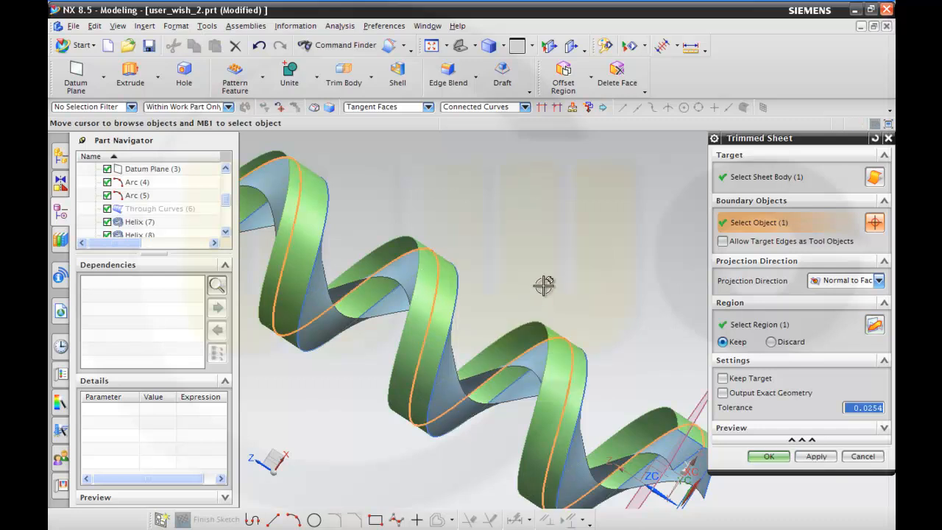
left_click(884, 430)
left_click(875, 449)
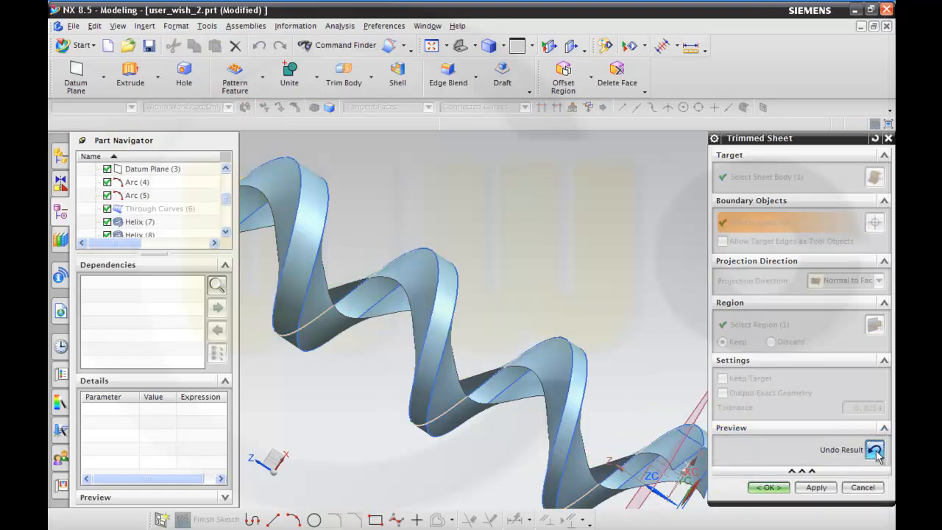
left_click(771, 487)
Sew the three spiral sheets together, taking one as the target and the other two, including Swept (11), as tools.
middle_click_drag(736, 444, 576, 346)
scroll(571, 357, "down", 3)
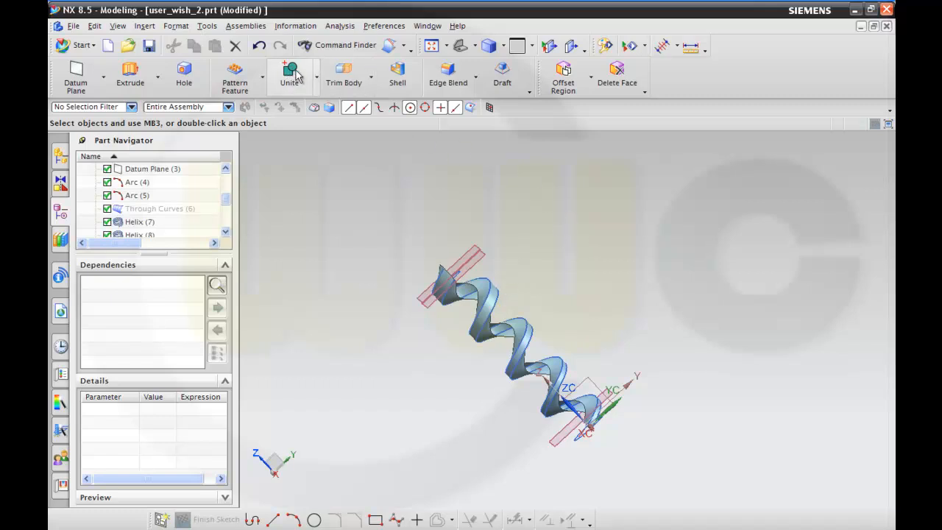
left_click(145, 27)
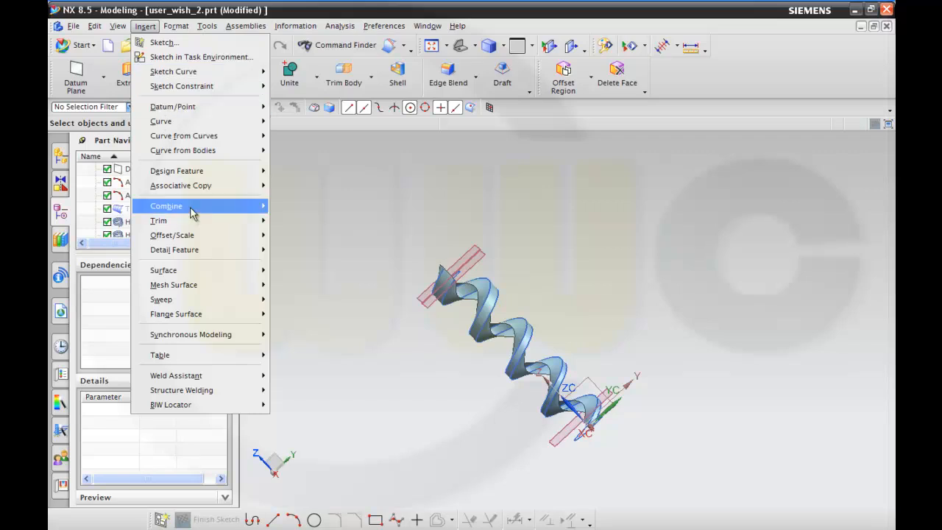
mouse_move(194, 213)
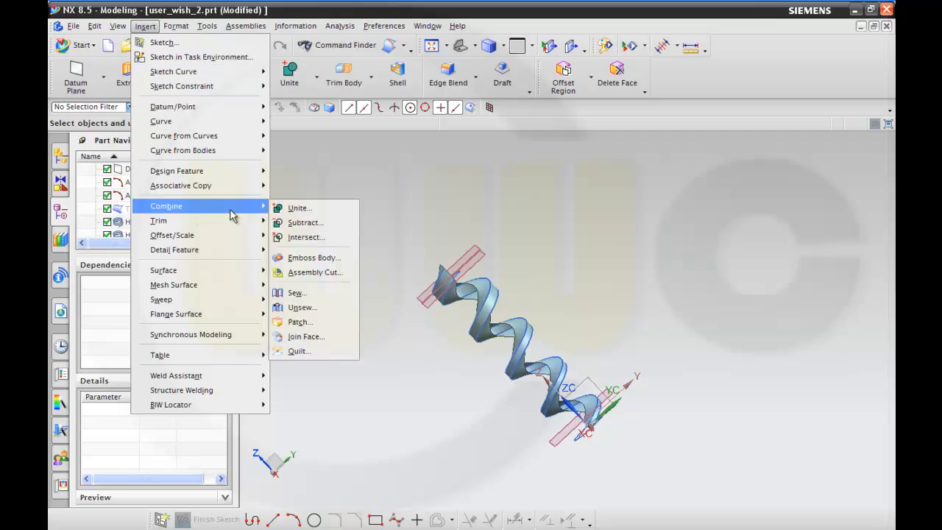
left_click(308, 294)
scroll(441, 354, "up", 3)
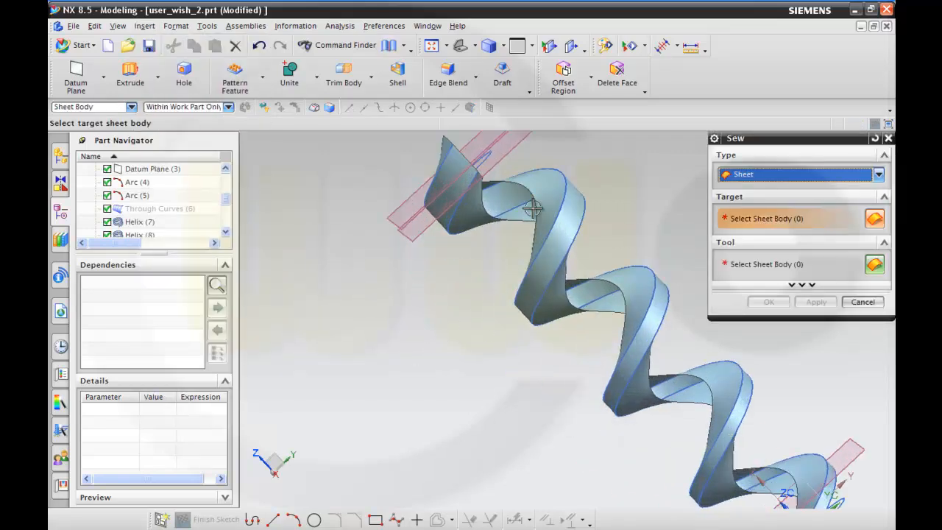
left_click(525, 233)
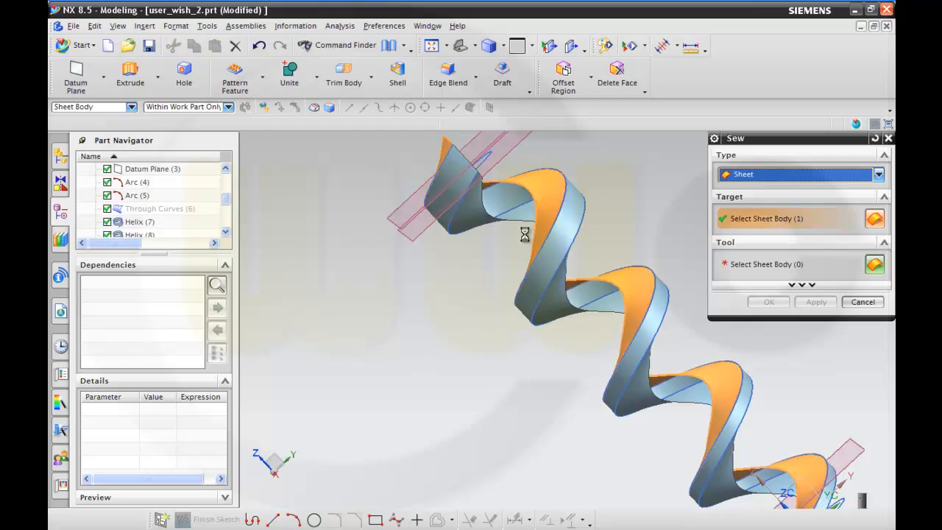
left_click(565, 225)
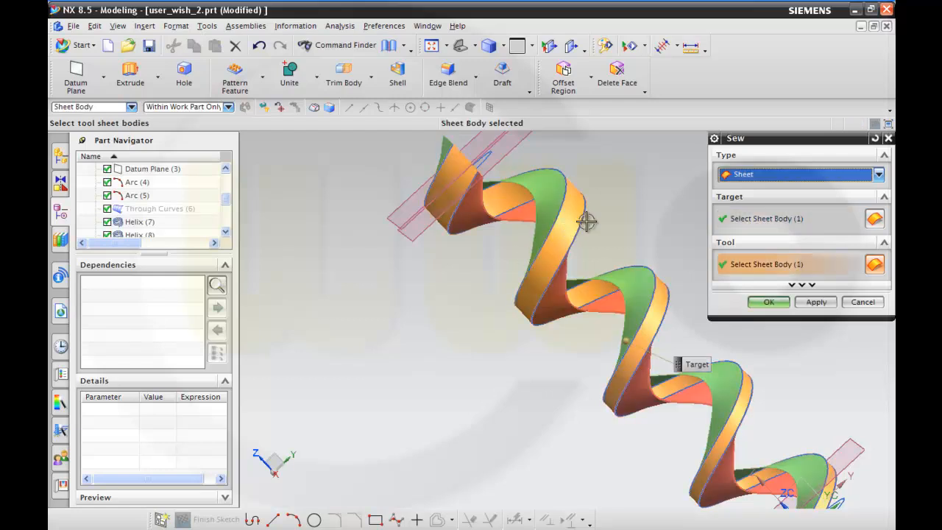
left_click(556, 301)
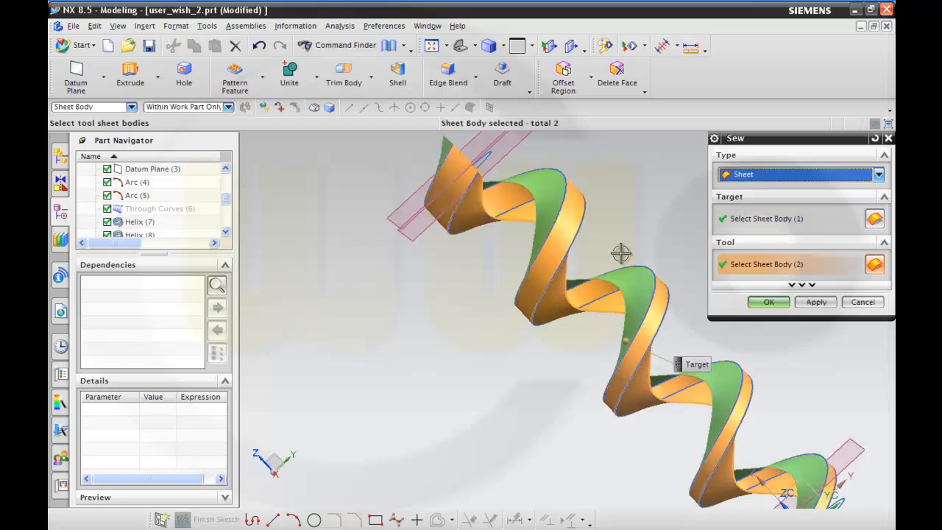
left_click(768, 302)
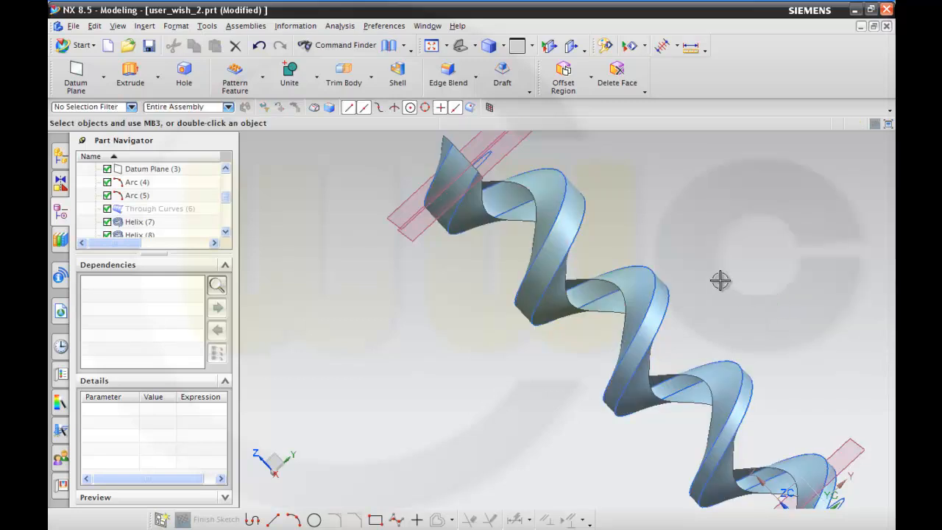
Hide the Helix (7) and Helix (8) curves.
scroll(720, 280, "down", 2)
scroll(714, 276, "up", 1)
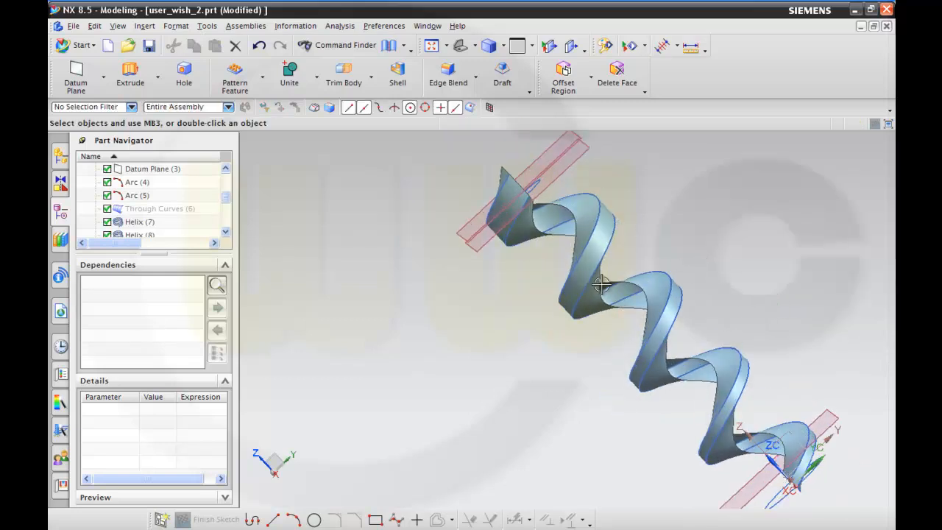
scroll(162, 223, "down", 1)
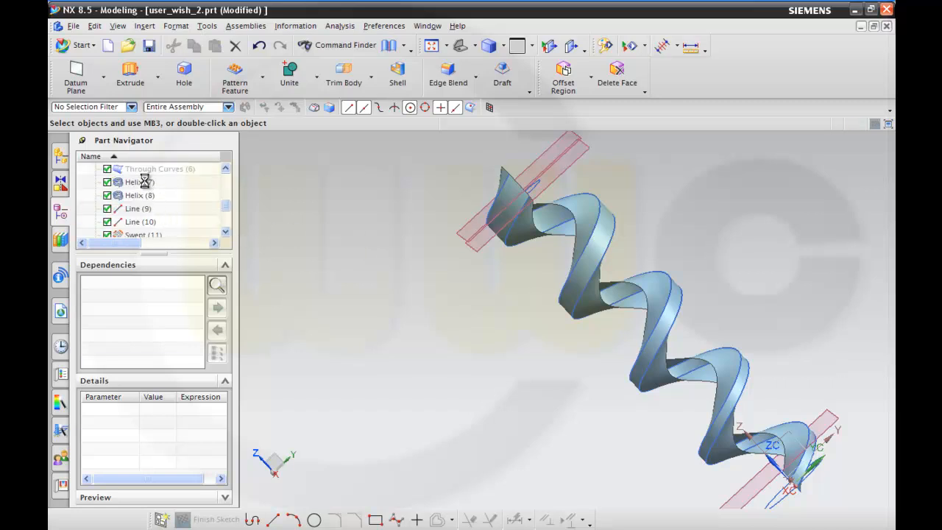
left_click(148, 182)
left_click(147, 195, "ctrl")
right_click(148, 195)
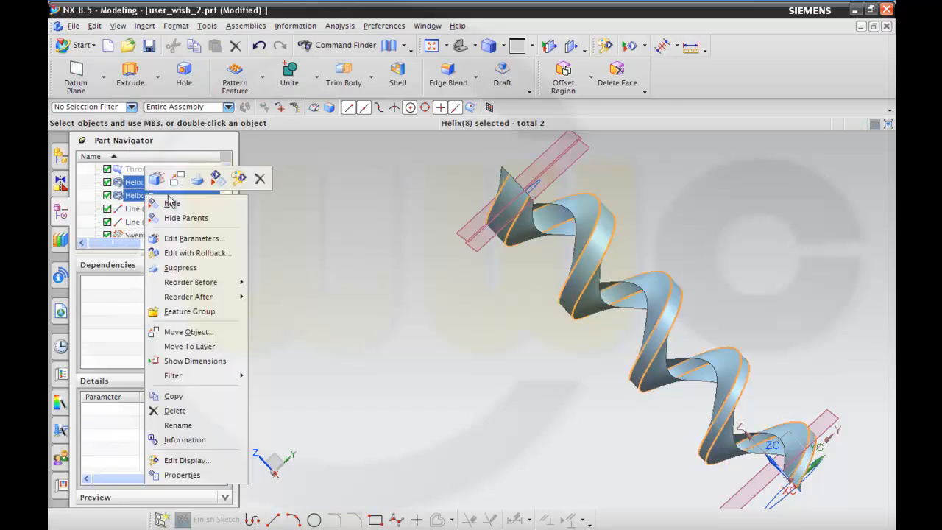
left_click(170, 203)
Hide the Arc (4) and Arc (5) curves.
middle_click_drag(667, 241, 649, 261)
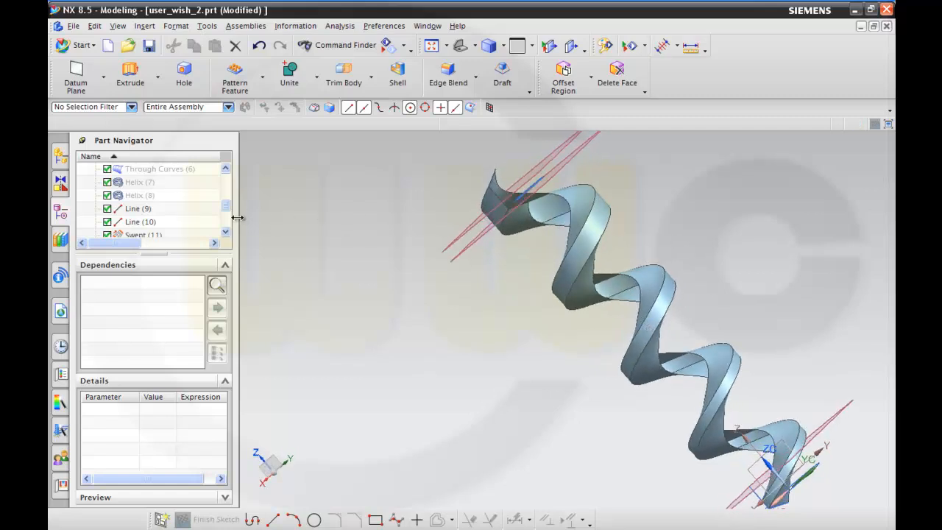
scroll(228, 213, "up", 3)
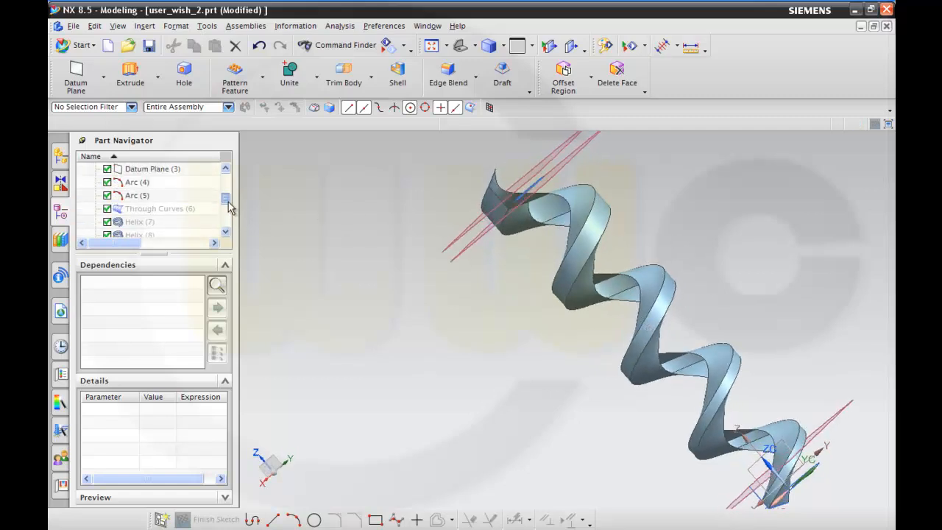
left_click(147, 186)
left_click(147, 195, "ctrl")
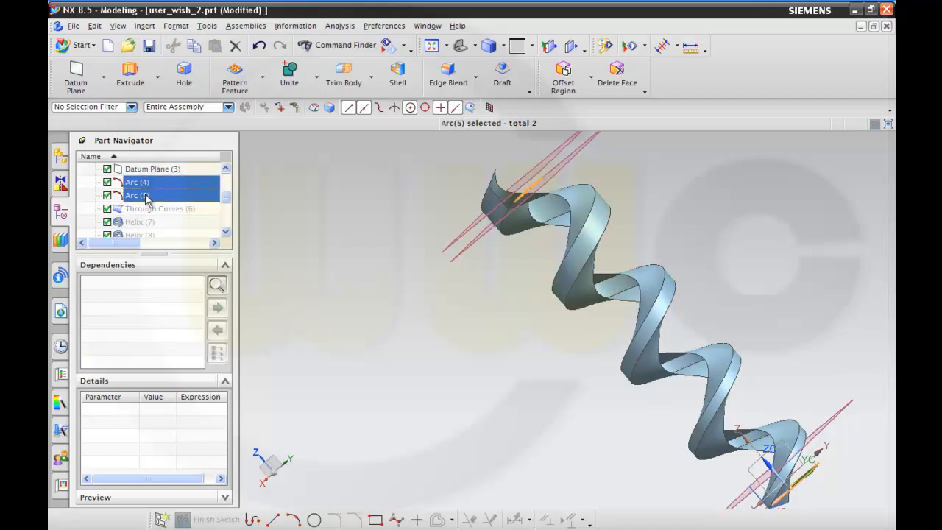
right_click(147, 196)
left_click(166, 203)
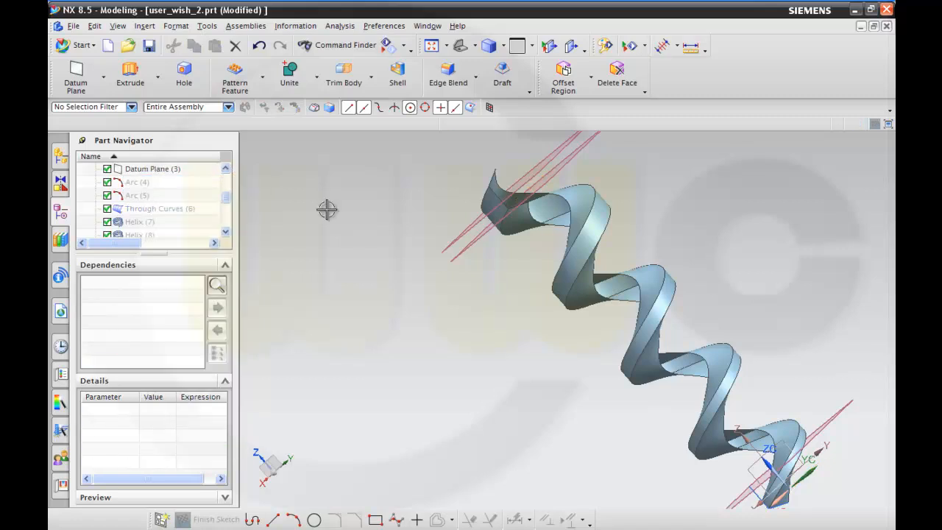
Show the hidden tapered body Through Curves (6) and view it together with the spiral surfaces.
scroll(448, 267, "down", 3)
mouse_move(227, 200)
left_mouse_down()
mouse_move(225, 213)
mouse_move(227, 191)
mouse_move(227, 202)
left_mouse_up()
left_click(166, 211)
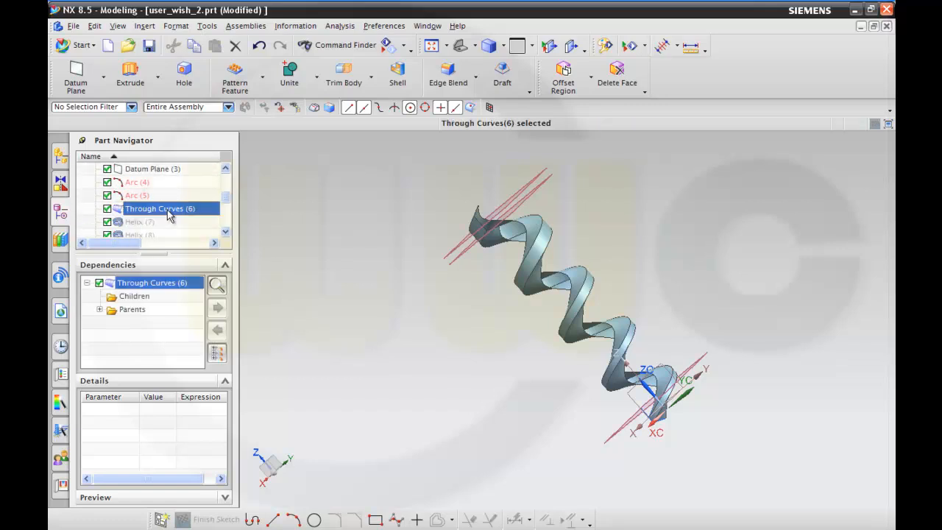
right_click(166, 211)
left_click(194, 204)
middle_click_drag(375, 236, 432, 224)
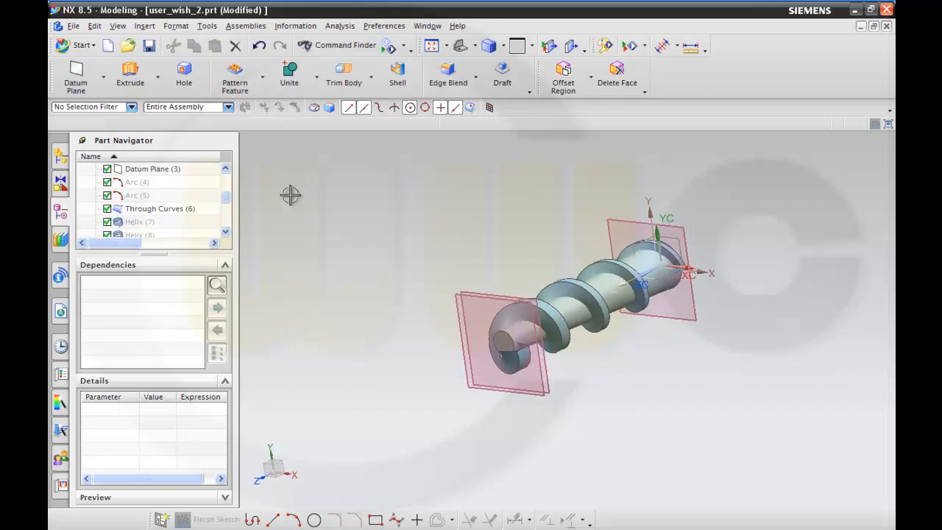
Edit the Through Curves (6) feature and set its body type to Sheet.
double_click(162, 209)
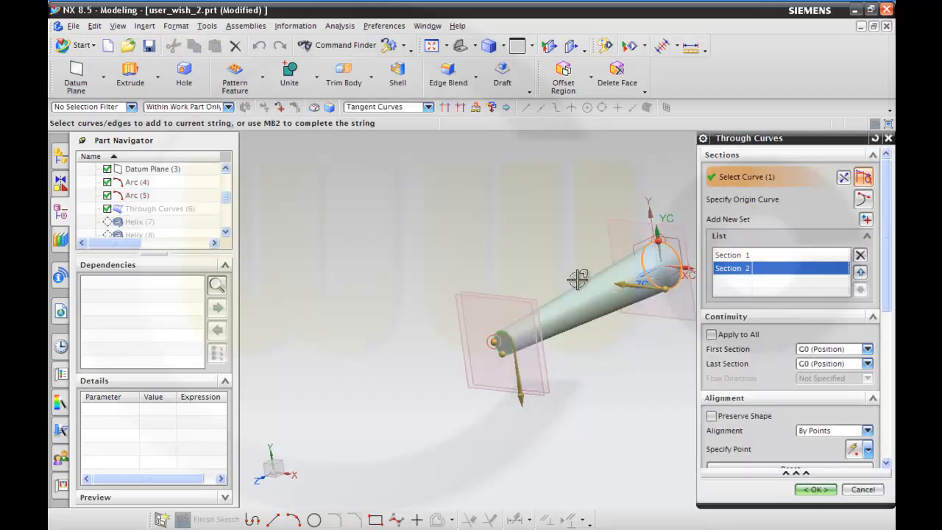
scroll(856, 375, "down", 9)
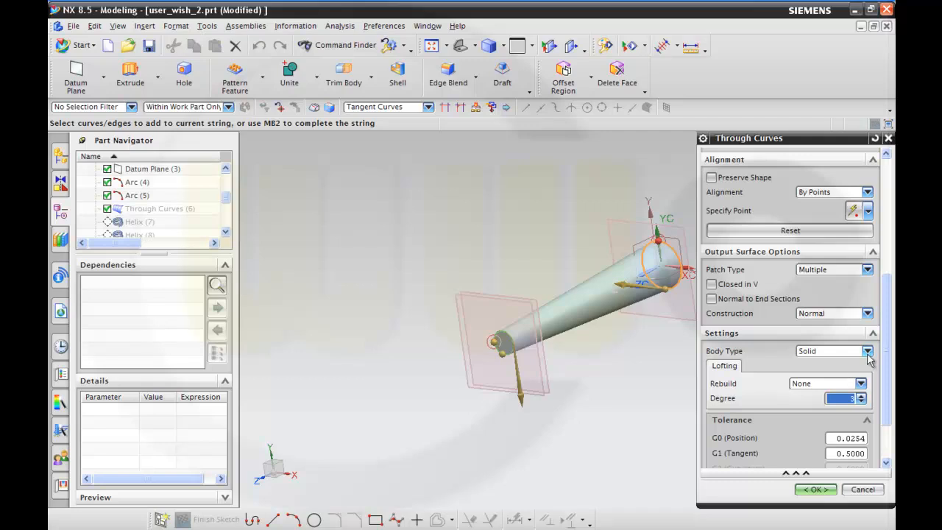
left_click(867, 352)
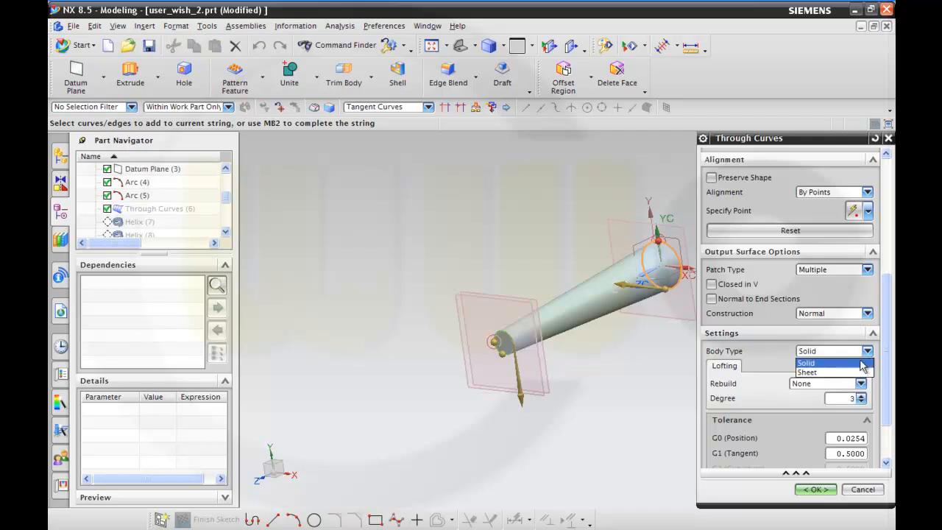
left_click(816, 490)
middle_click_drag(683, 416, 622, 448)
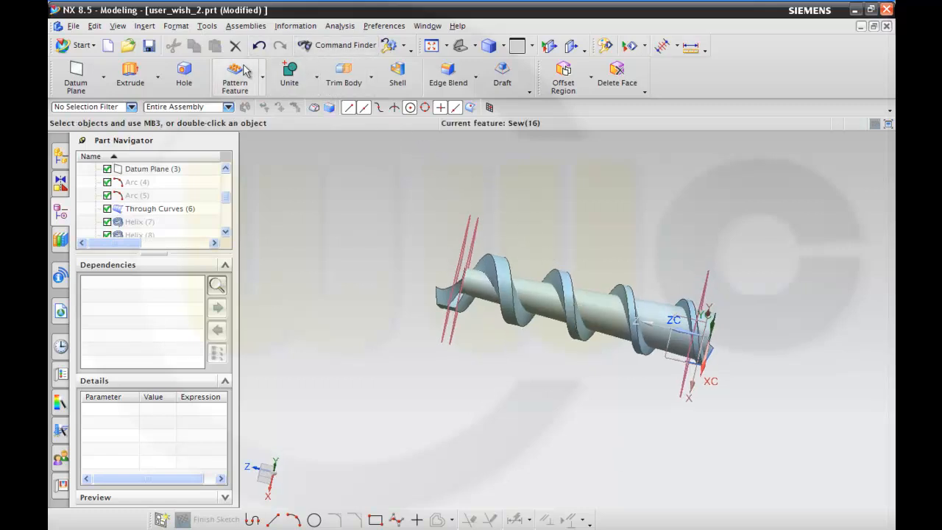
left_click(145, 28)
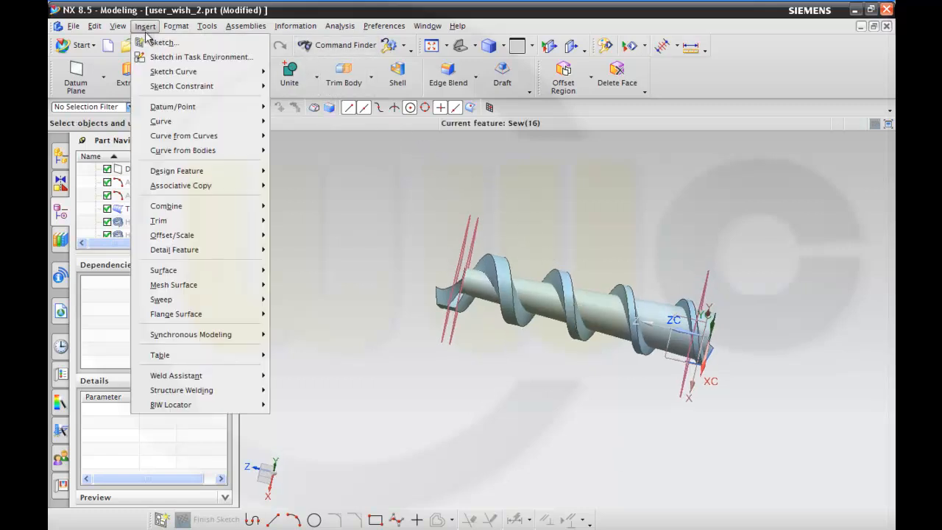
mouse_move(226, 210)
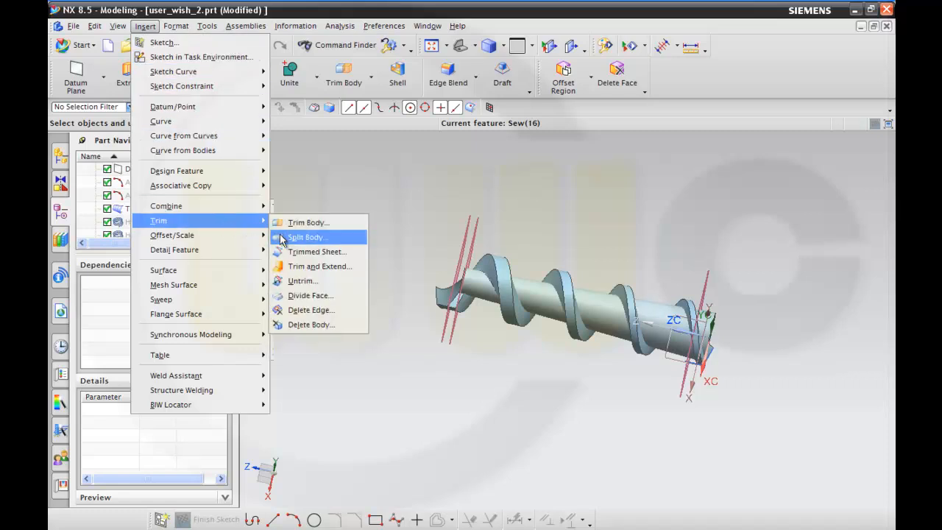
left_click(294, 252)
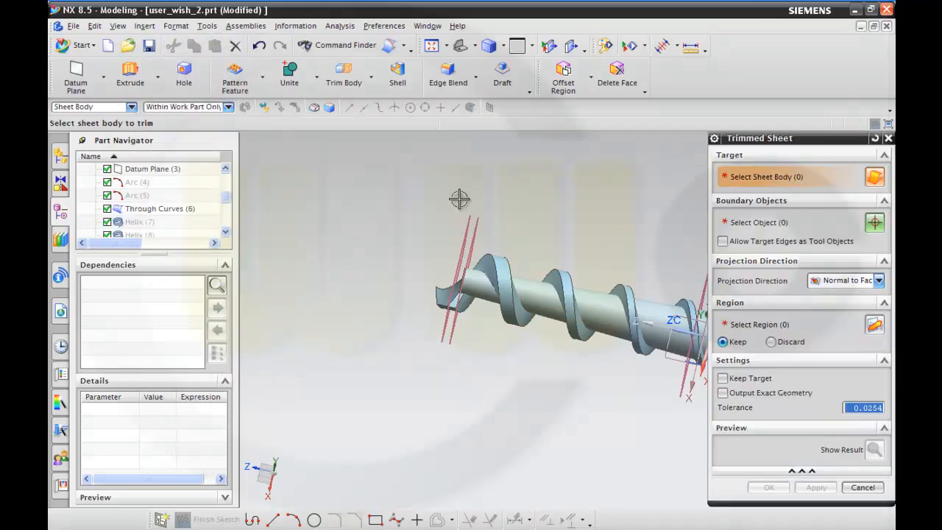
left_click(477, 289)
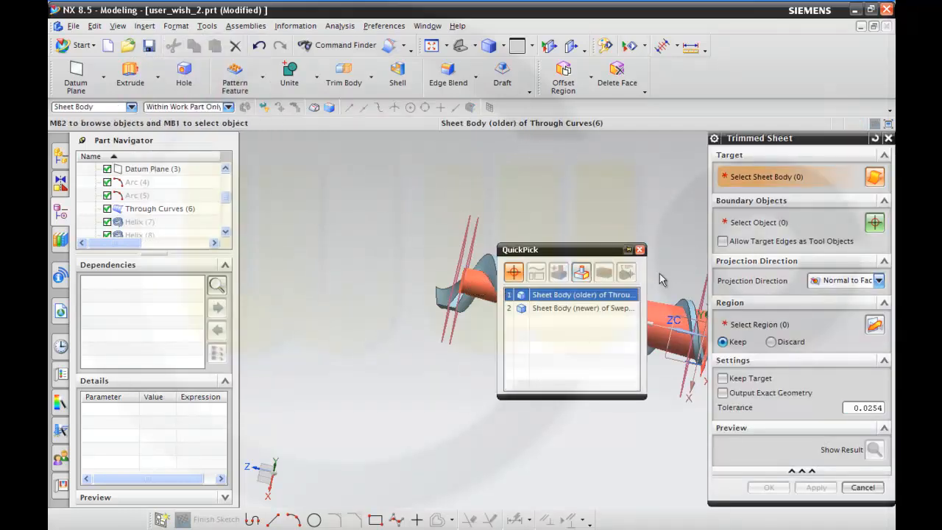
left_click(590, 294)
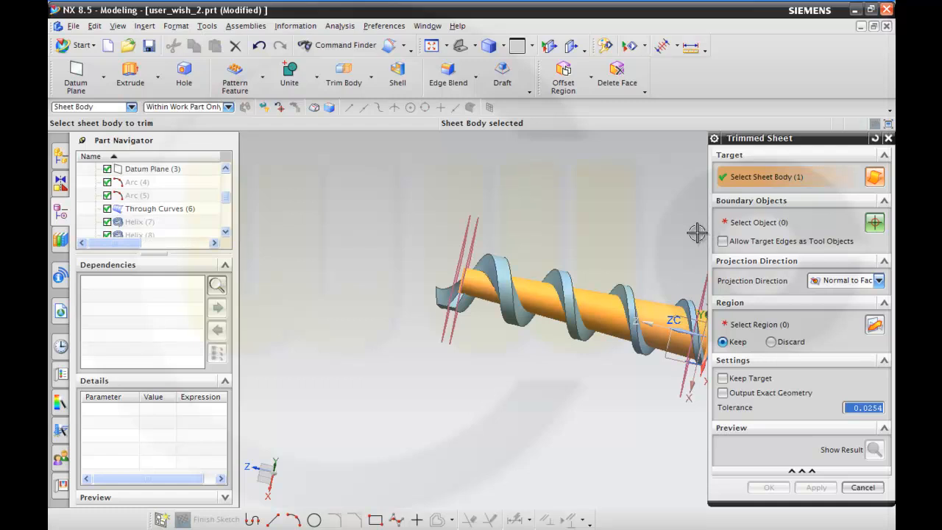
middle_click_drag(629, 240, 625, 250)
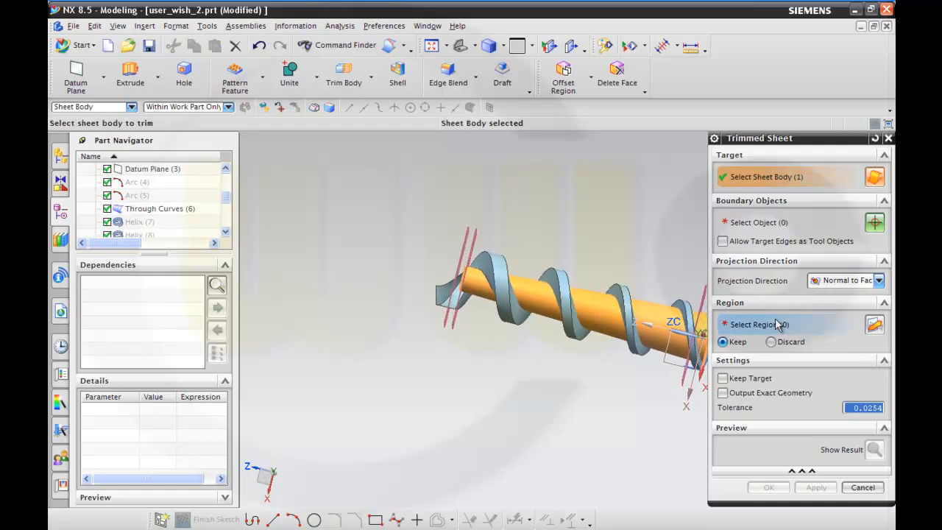
left_click(863, 488)
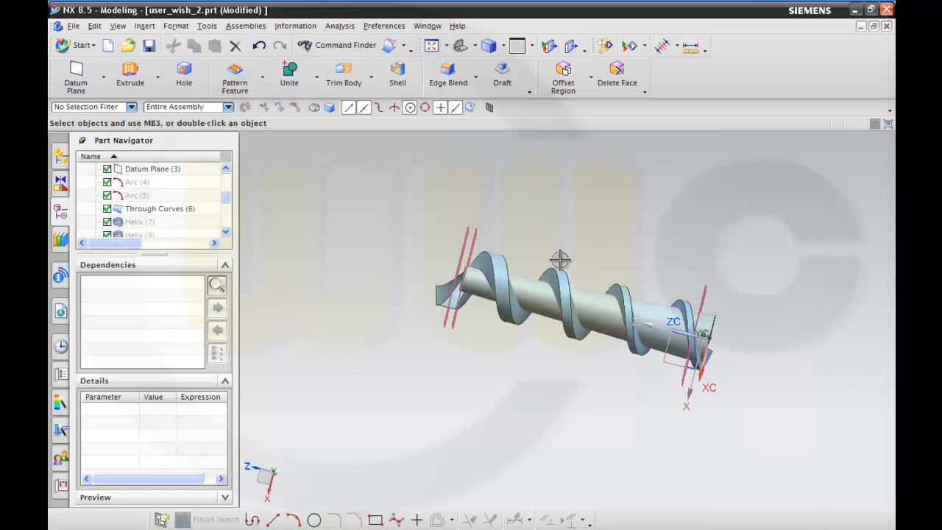
Extend the open edge at the narrow end of the tapered core sheet by a distance of 25 mm using Trim and Extend.
mouse_move(561, 265)
middle_mouse_down()
mouse_move(562, 245)
mouse_move(562, 259)
middle_mouse_up()
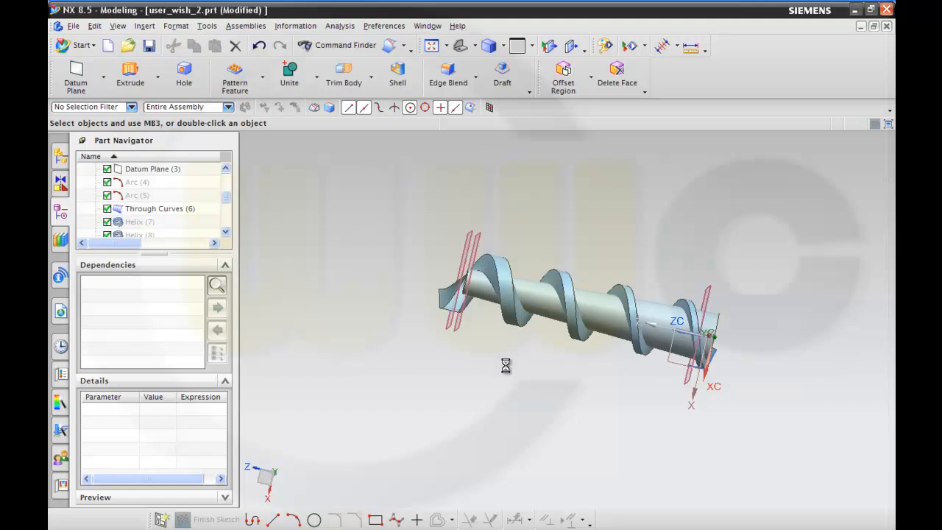
scroll(505, 328, "up", 3)
scroll(507, 175, "up", 2)
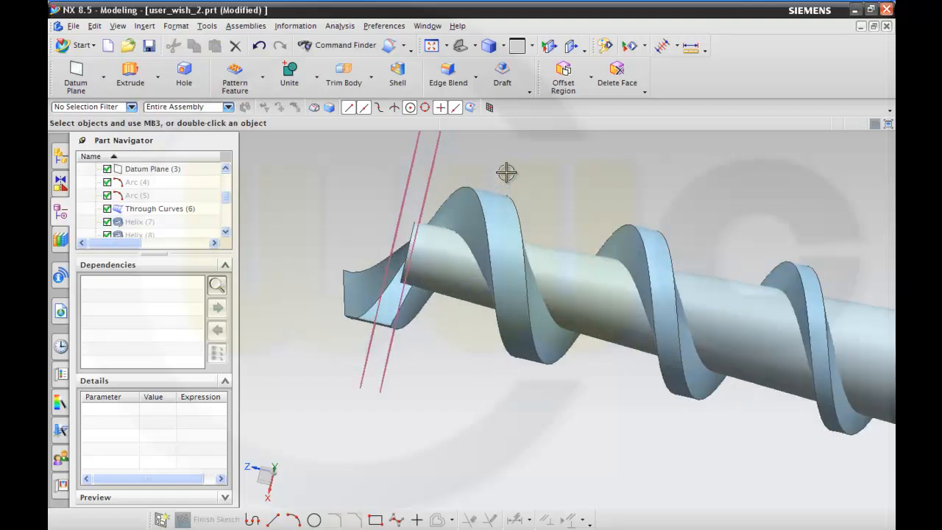
middle_click_drag(526, 214, 523, 235)
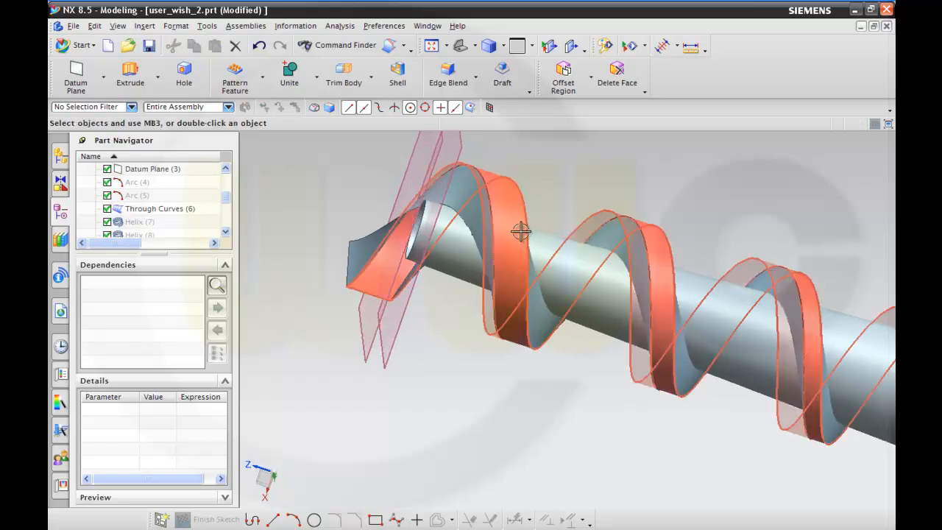
left_click(145, 27)
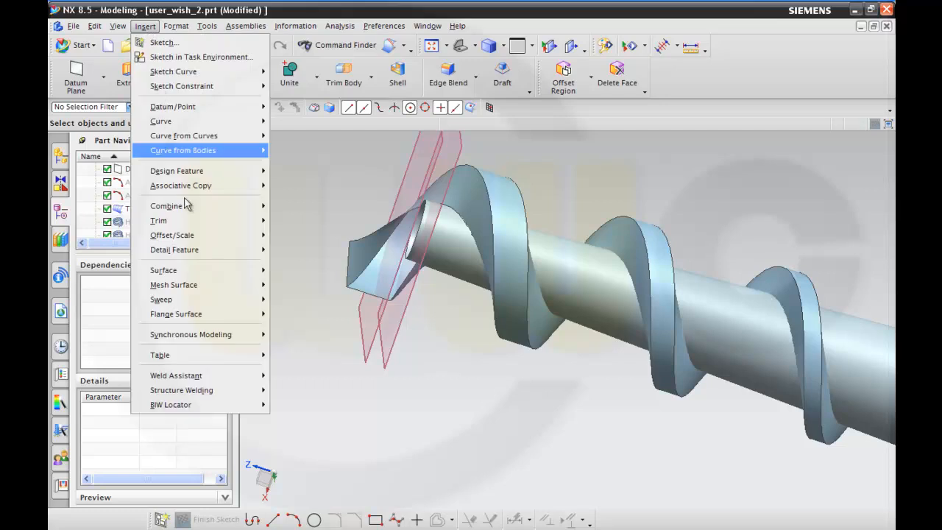
mouse_move(197, 218)
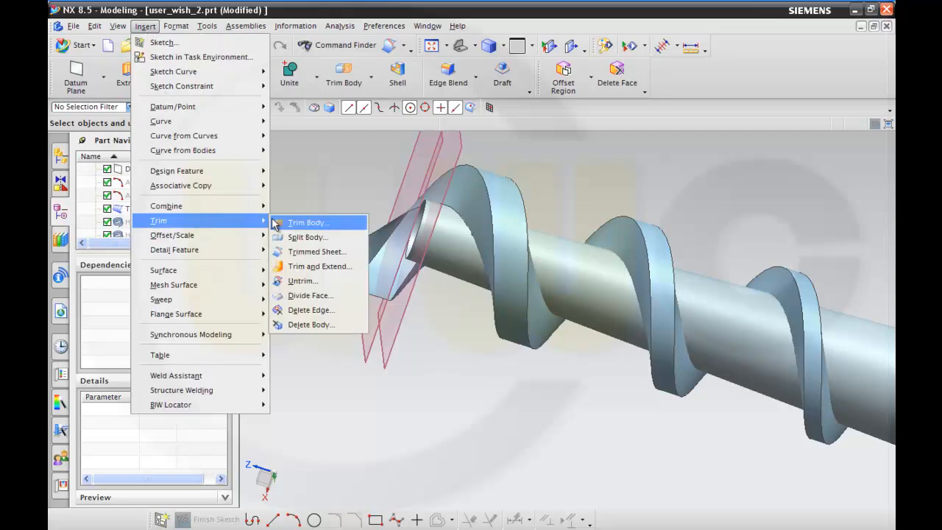
left_click(324, 266)
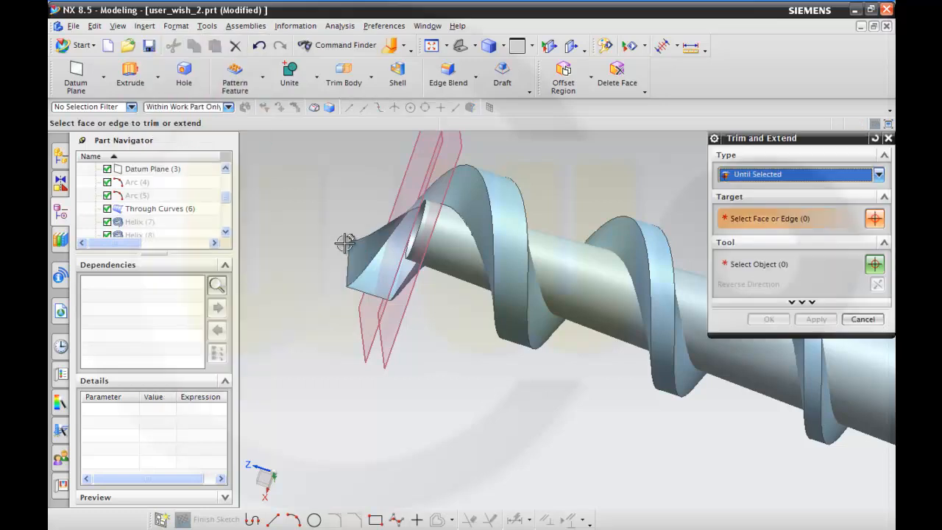
left_click(416, 233)
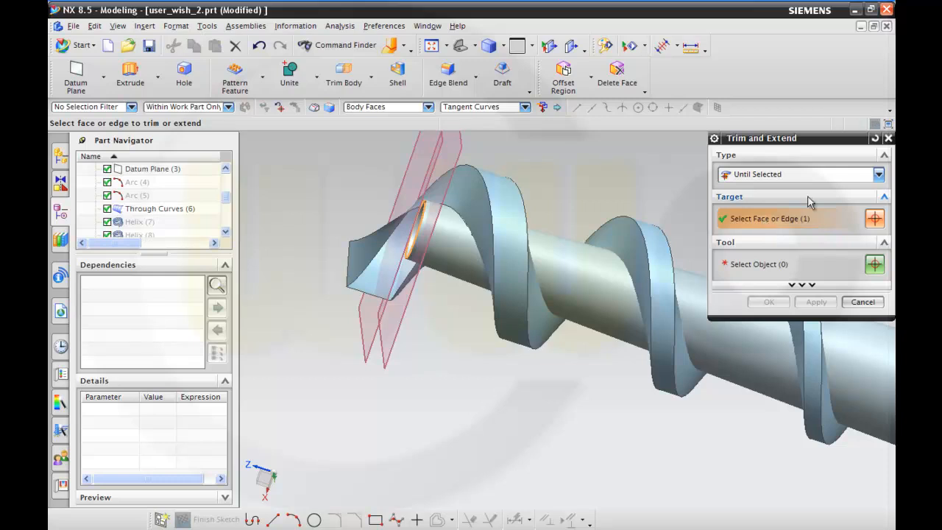
left_click(880, 180)
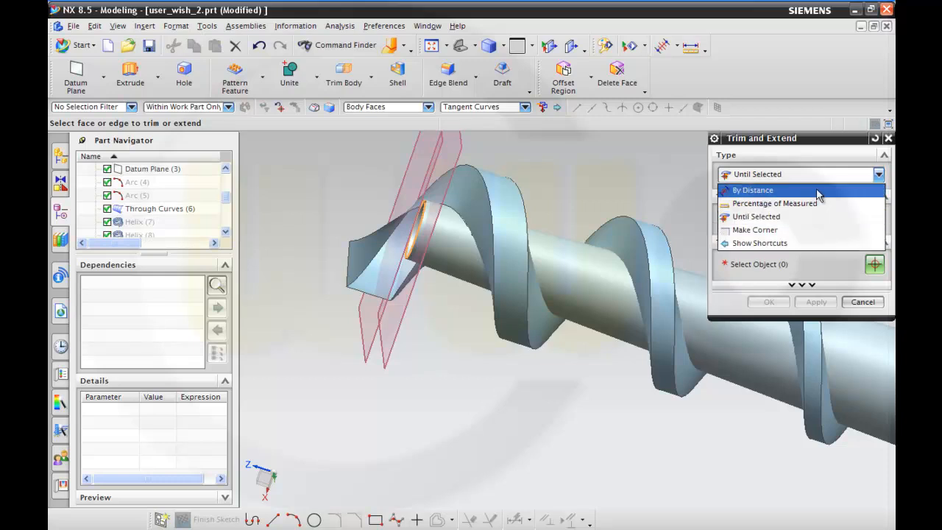
left_click(817, 188)
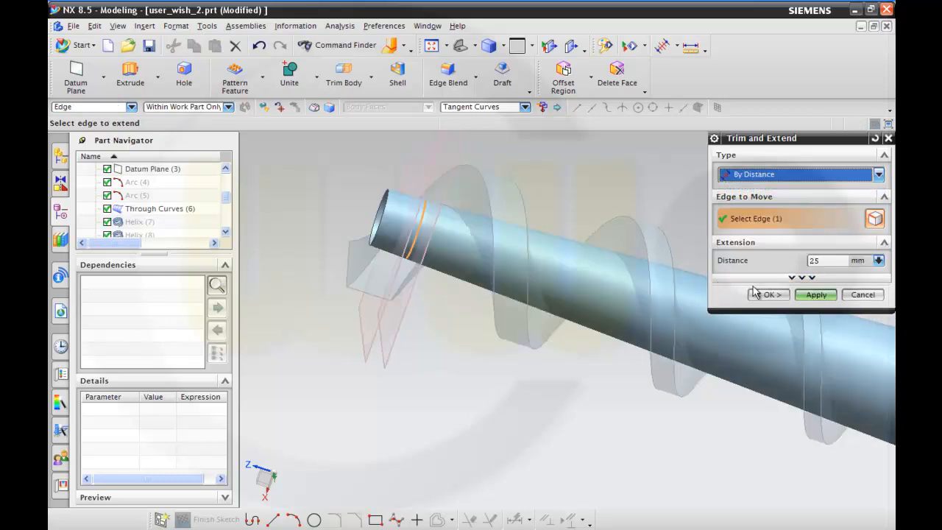
left_click(767, 295)
Trim the tapered core sheet at Datum Plane (3) near its narrow end, keeping the main length of the core.
middle_click_drag(618, 235, 645, 223)
scroll(703, 227, "down", 3)
middle_click_drag(729, 253, 792, 292)
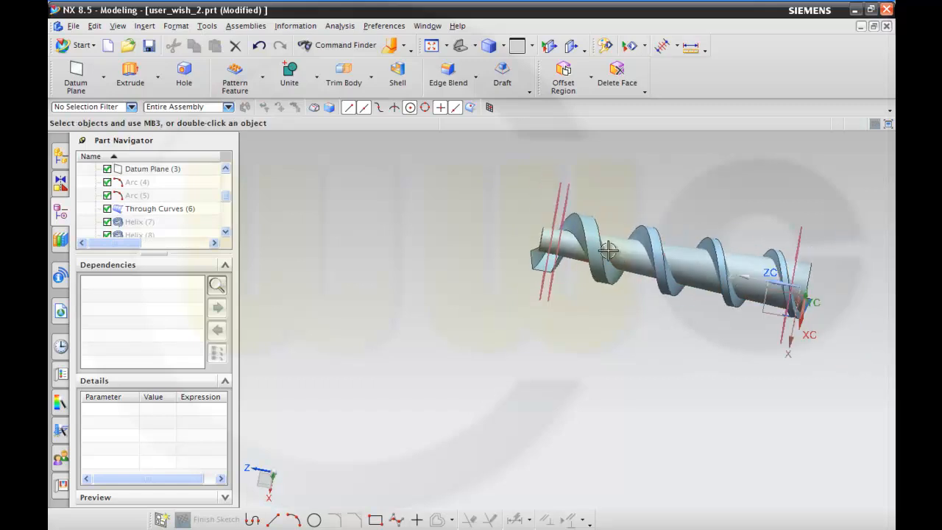
scroll(589, 203, "up", 3)
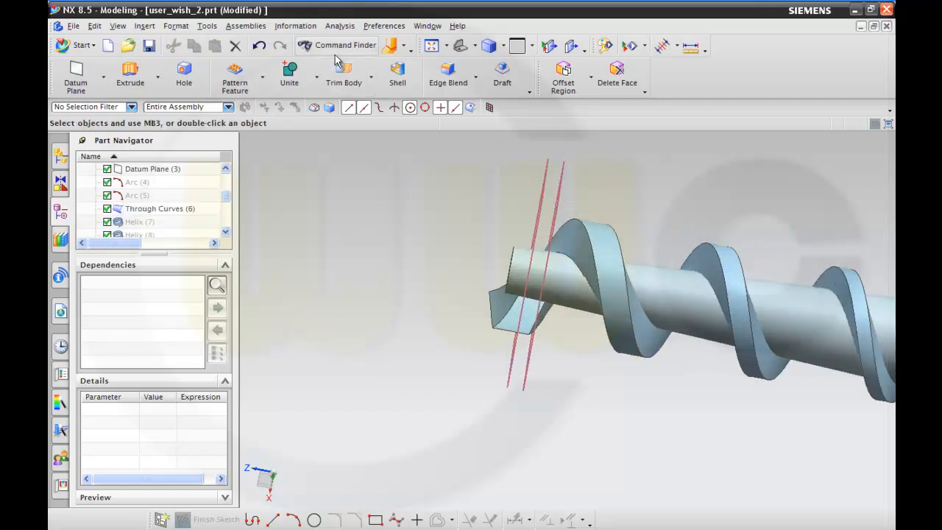
left_click(403, 46)
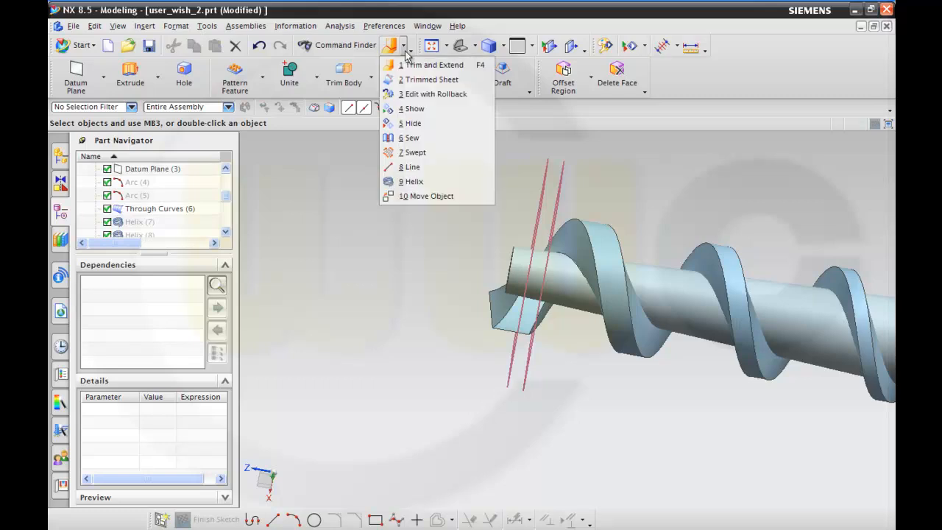
left_click(434, 79)
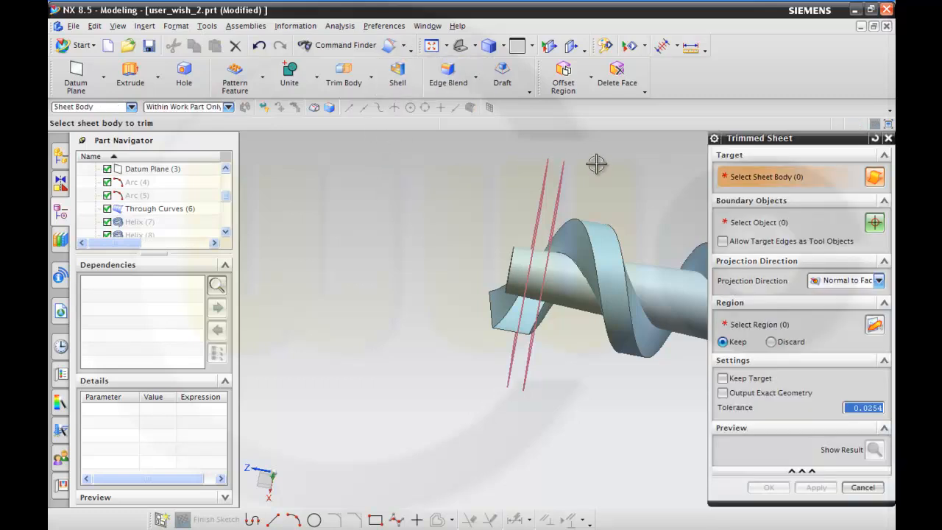
left_click(589, 272)
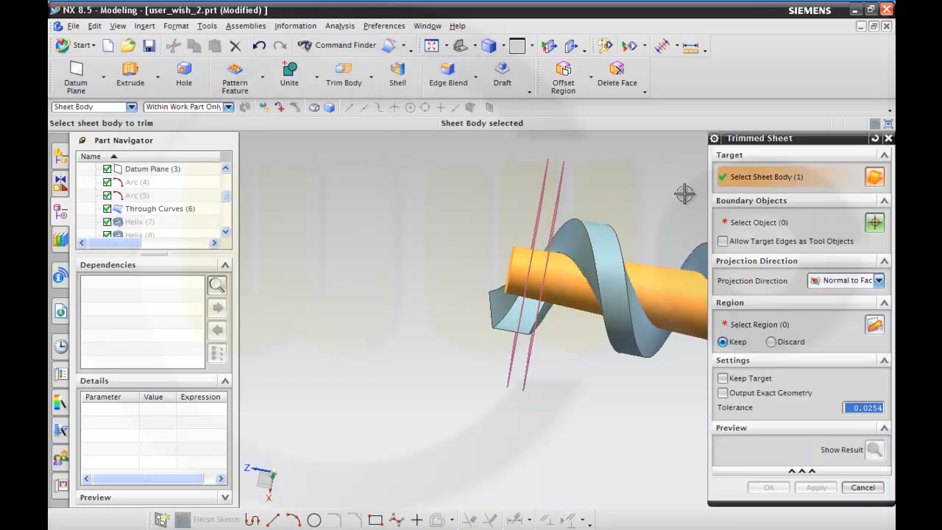
left_click(756, 234)
left_click(560, 204)
left_click(816, 487)
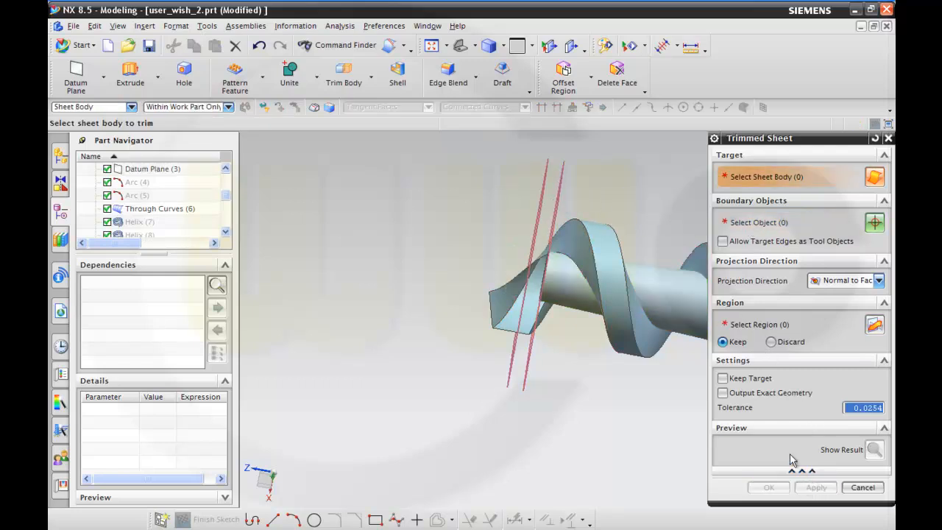
Trim the sewn spiral sheet at Datum Plane (3), keeping the region along the core.
left_click(609, 259)
left_click(732, 222)
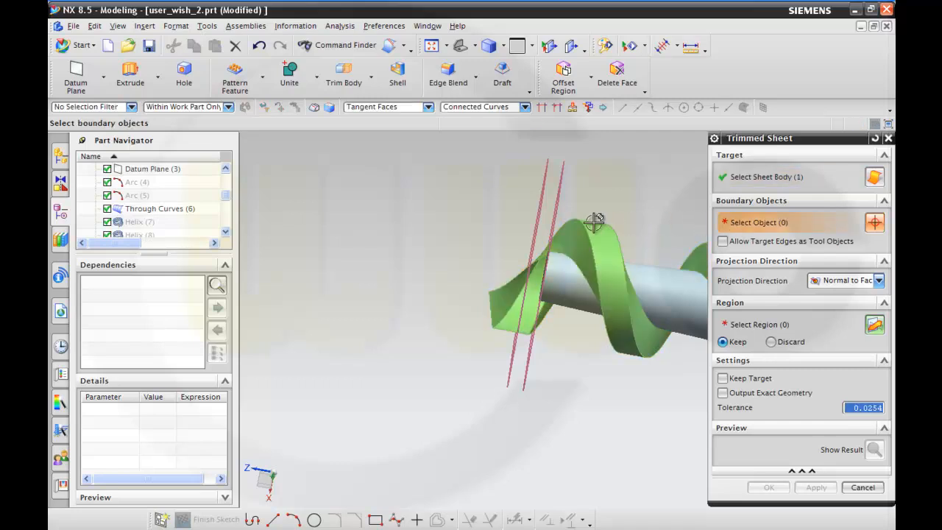
left_click(556, 214)
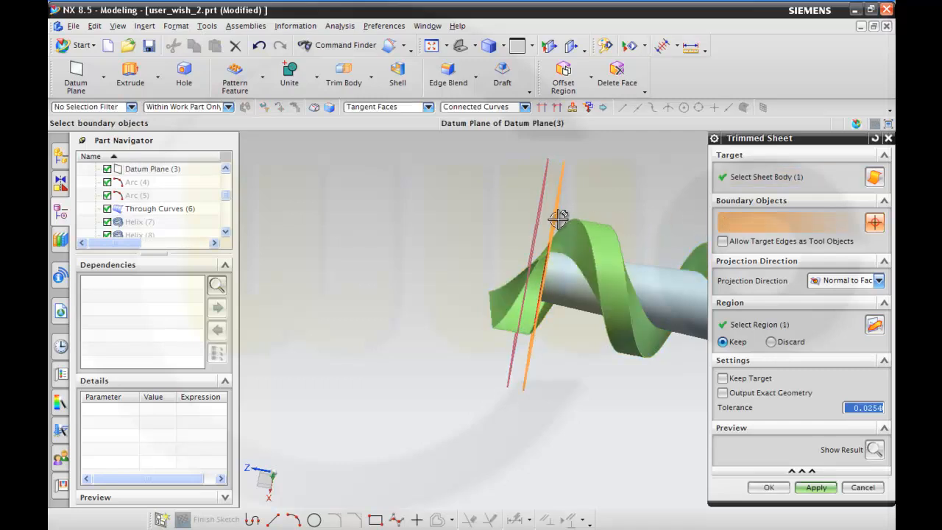
left_click(769, 487)
Trim the tapered core sheet at the datum plane crossing its wide end, keeping the main length of the core.
middle_click_drag(738, 414, 600, 349)
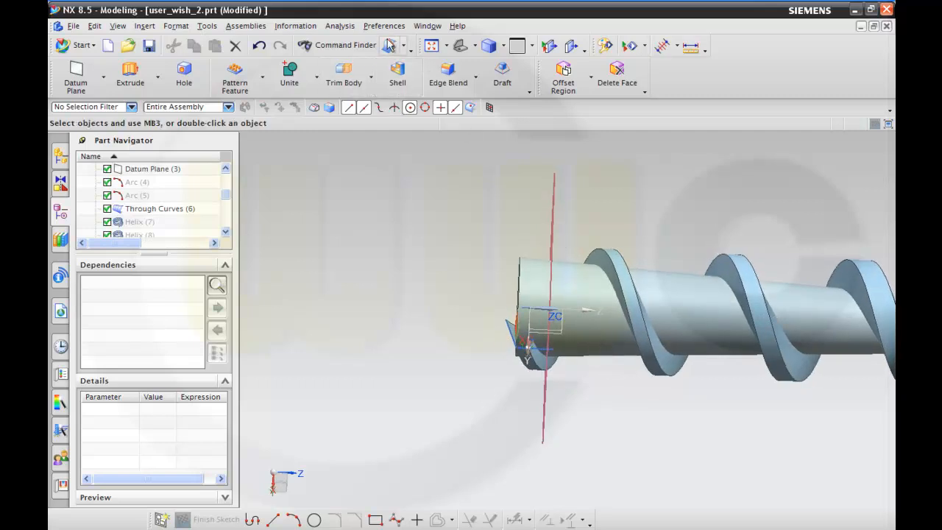
left_click(578, 280)
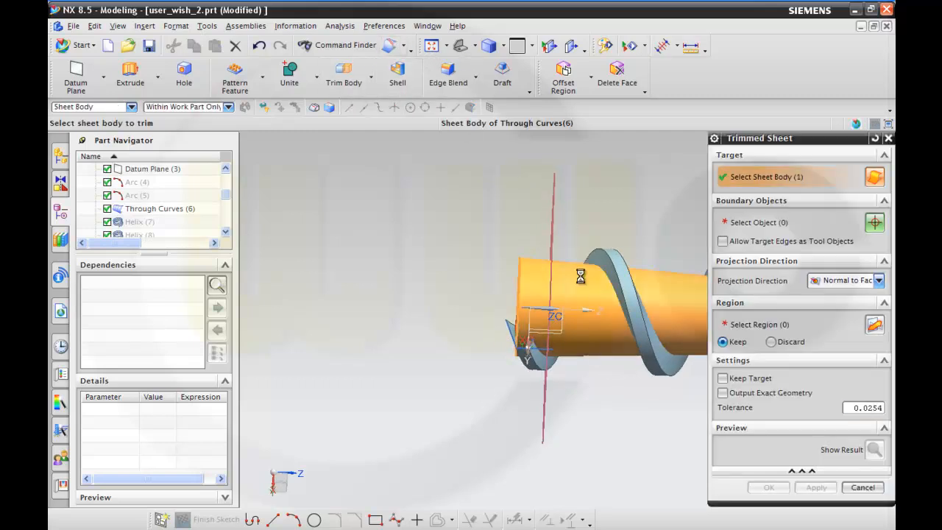
left_click(725, 224)
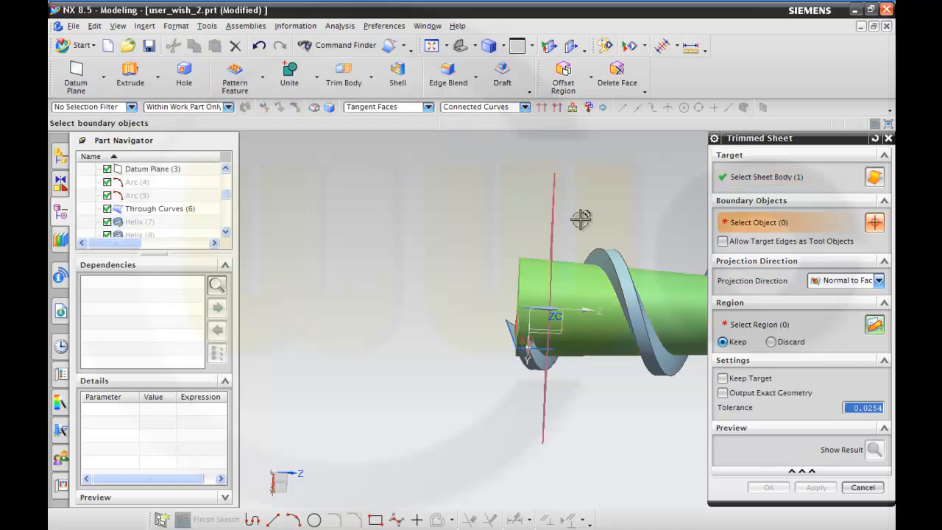
left_click(552, 218)
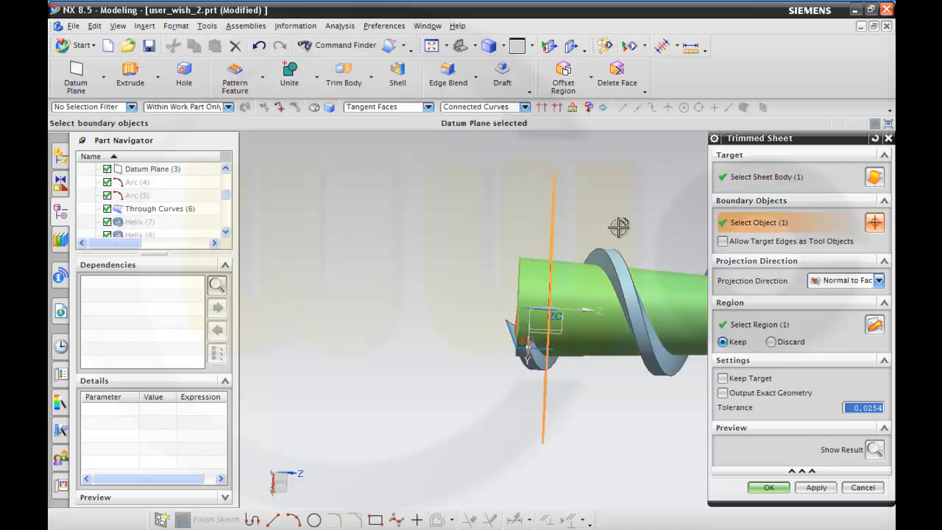
left_click(812, 488)
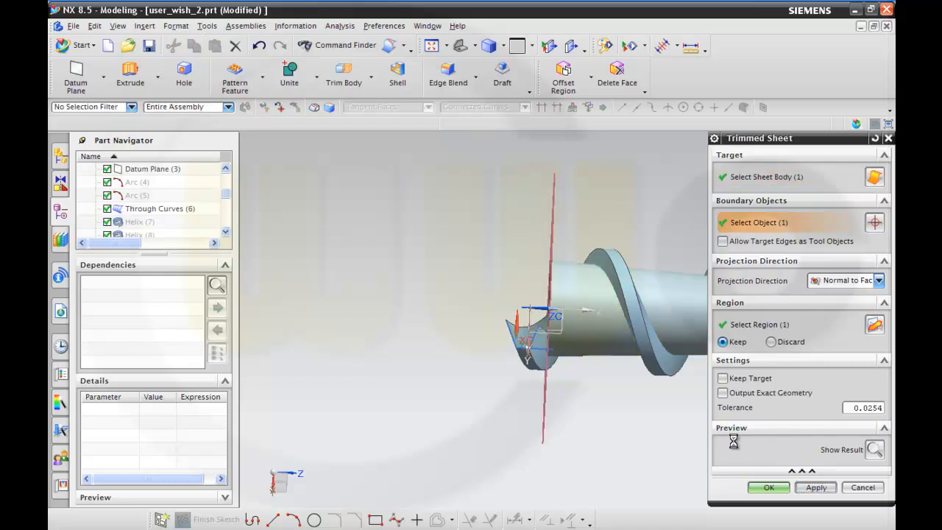
Trim the spiral sheet at the same wide-end datum plane, keeping the region along the core.
left_click(637, 312)
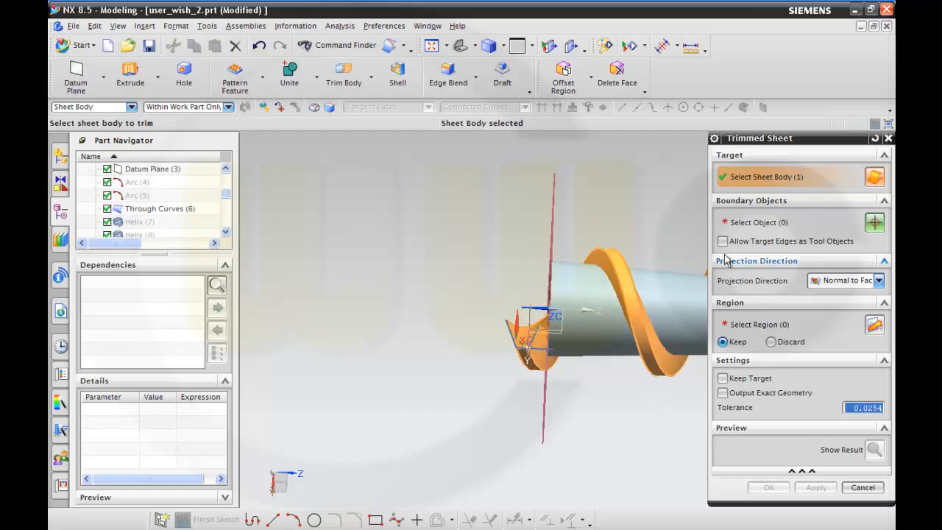
left_click(551, 218)
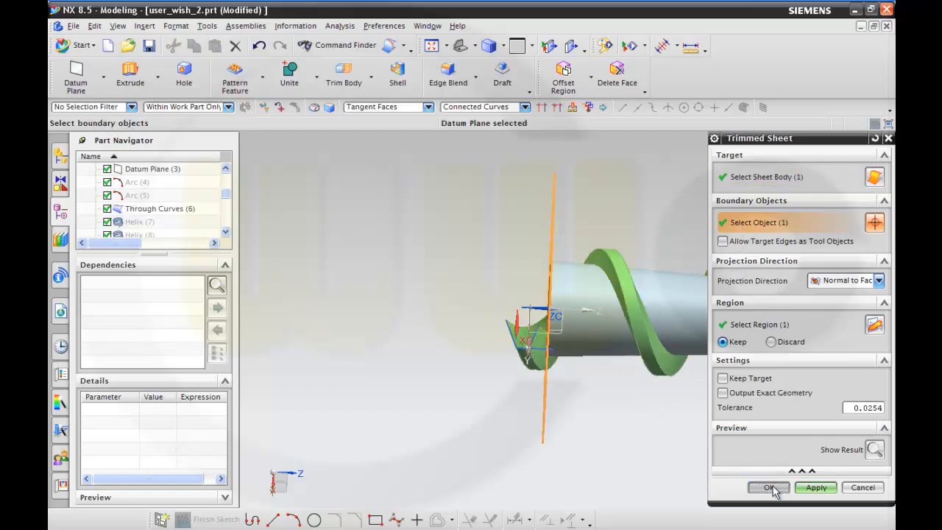
left_click(769, 488)
Trim the sewn spiral sheet with the tapered core's face as boundary, keeping the region outside the core.
middle_click_drag(725, 434, 623, 297)
scroll(645, 282, "down", 2)
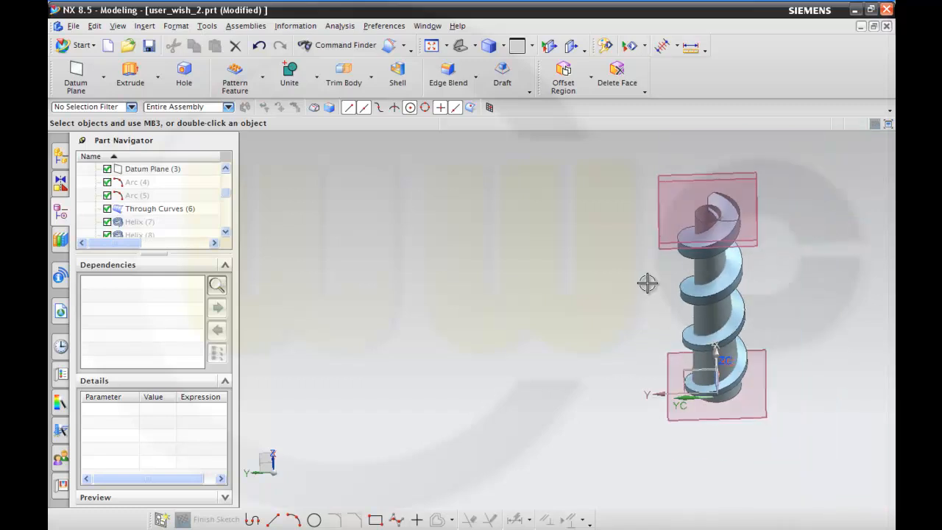
middle_click_drag(773, 295, 696, 225)
scroll(772, 213, "up", 3)
scroll(751, 222, "up", 3)
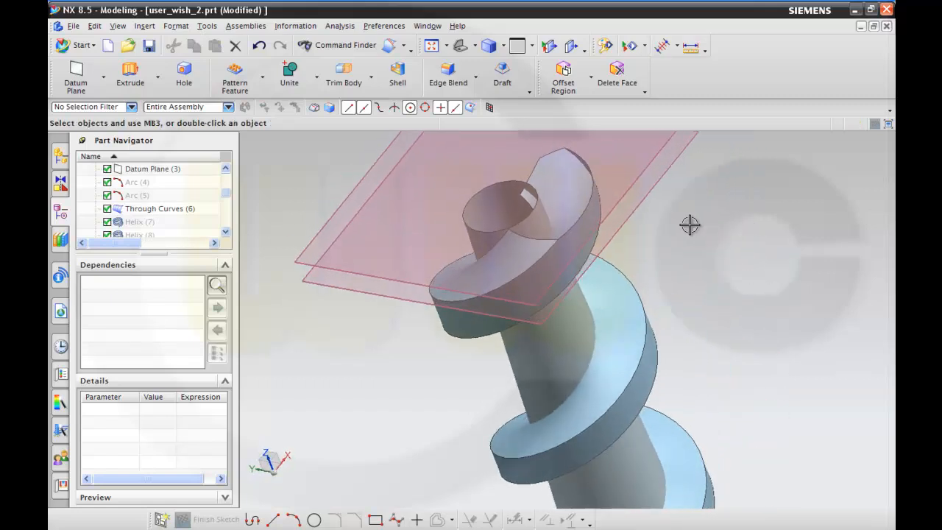
left_click(390, 46)
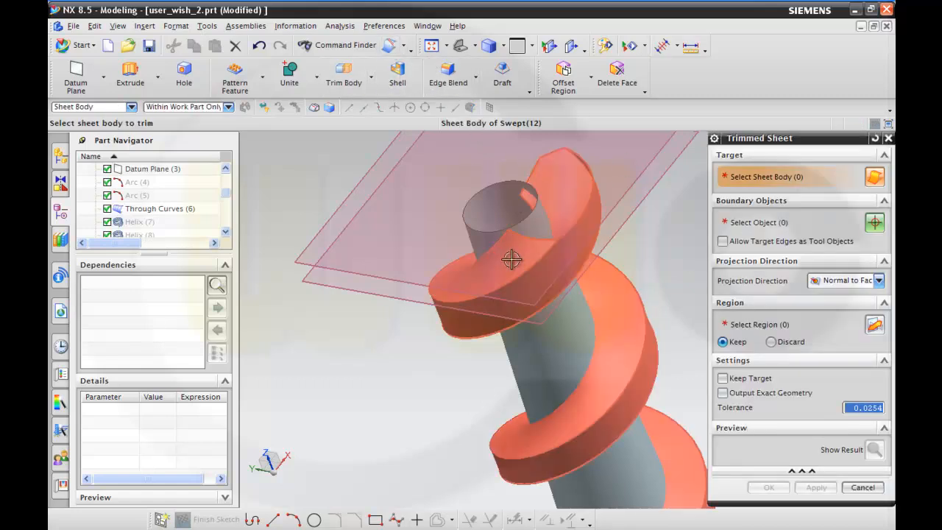
left_click(506, 255)
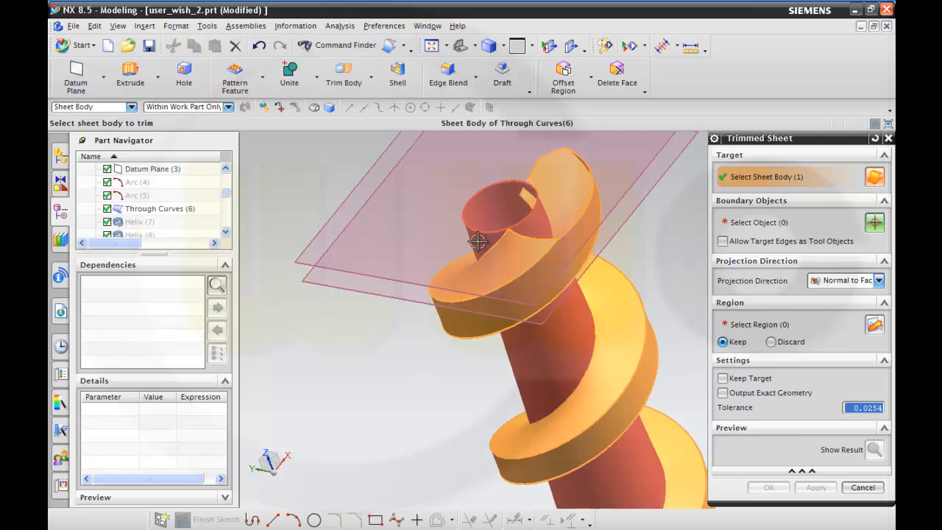
left_click(734, 221)
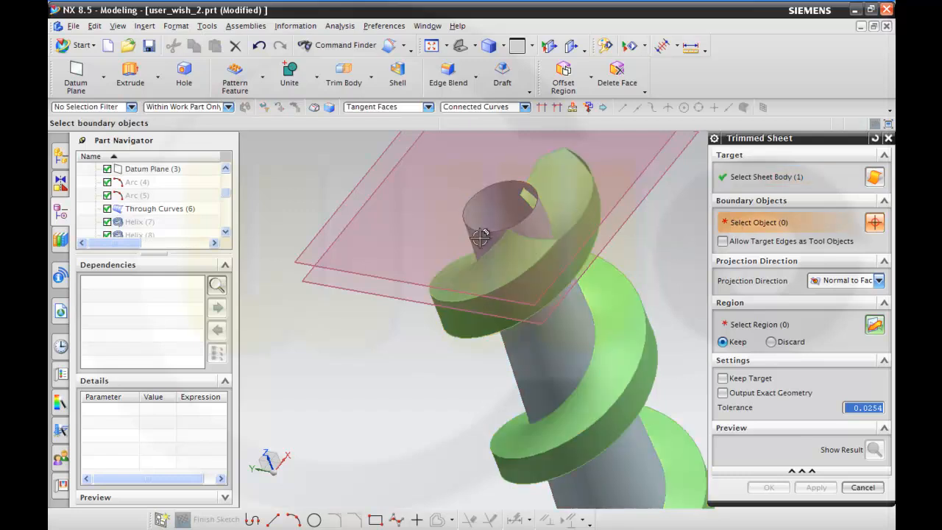
left_click(513, 201)
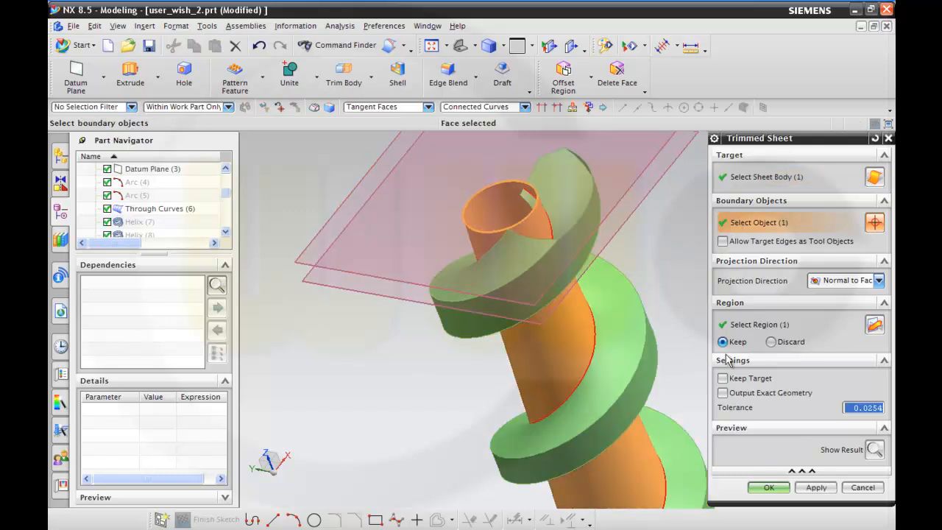
left_click(814, 488)
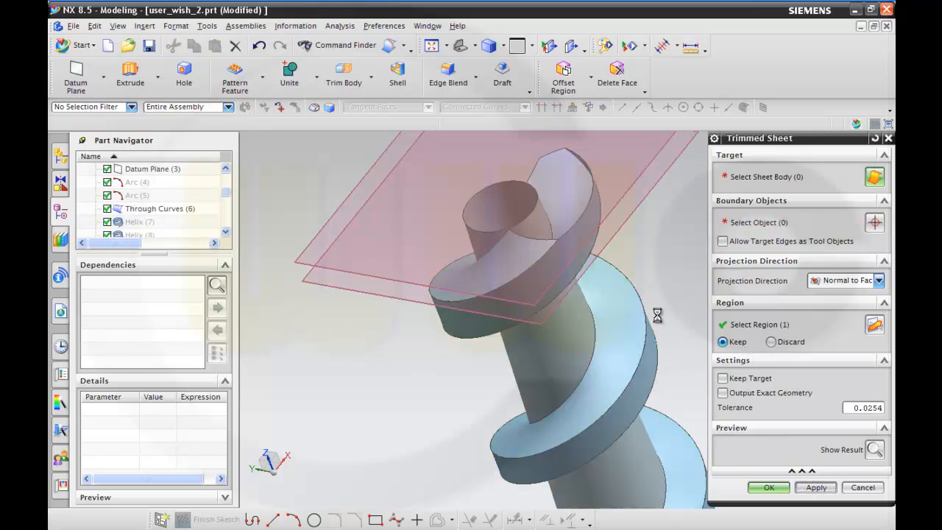
mouse_move(637, 300)
middle_mouse_down()
mouse_move(640, 316)
mouse_move(649, 301)
middle_mouse_up()
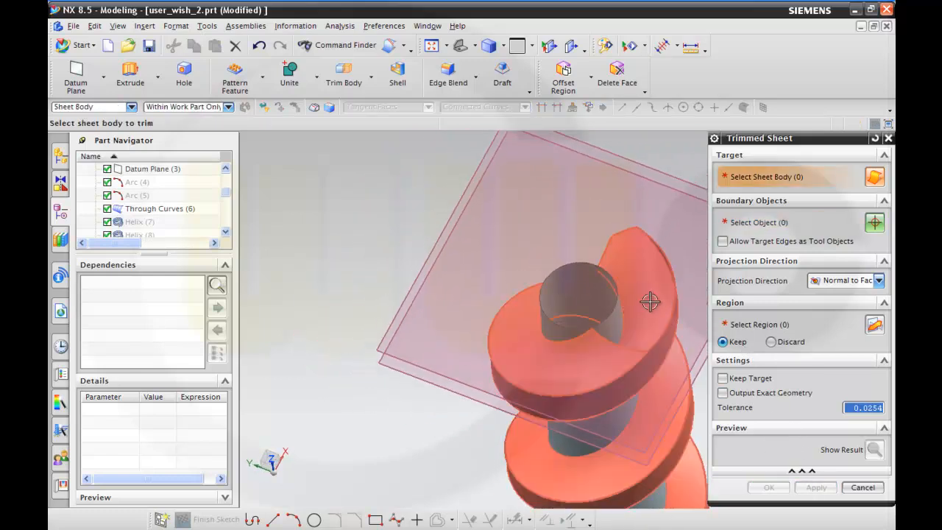
left_click(612, 325)
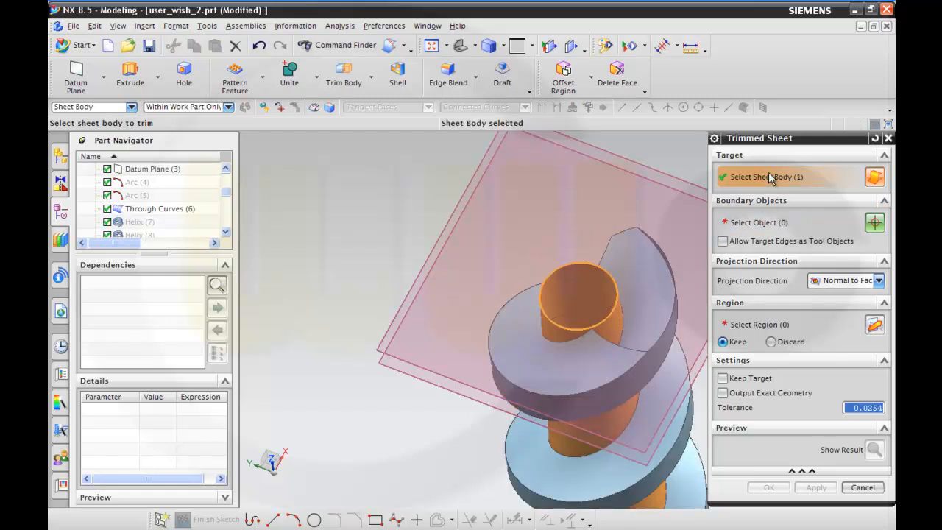
left_click(752, 224)
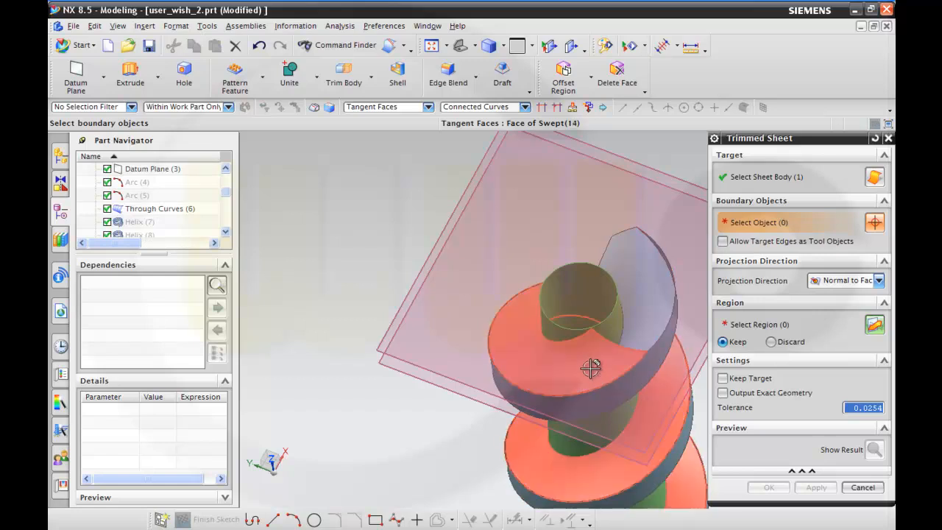
left_click_drag(225, 193, 230, 224)
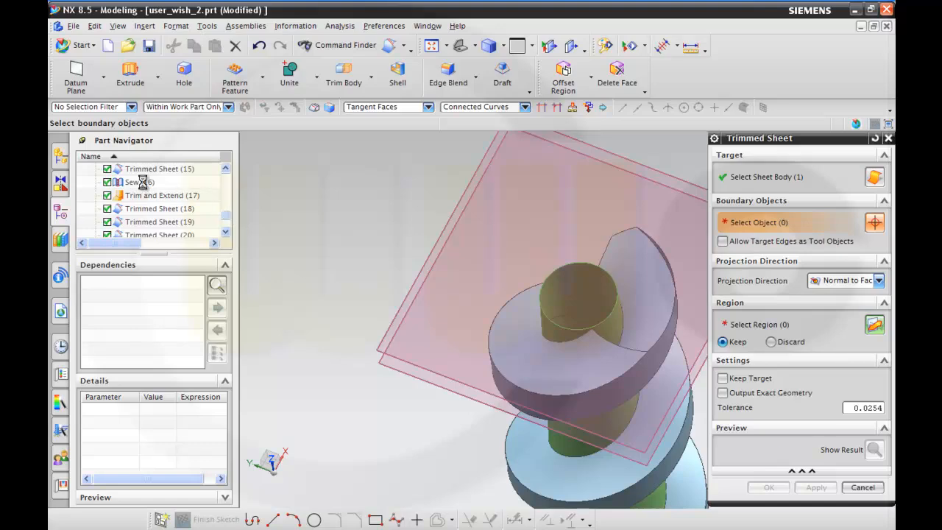
middle_click_drag(544, 249, 457, 292)
left_click(861, 489)
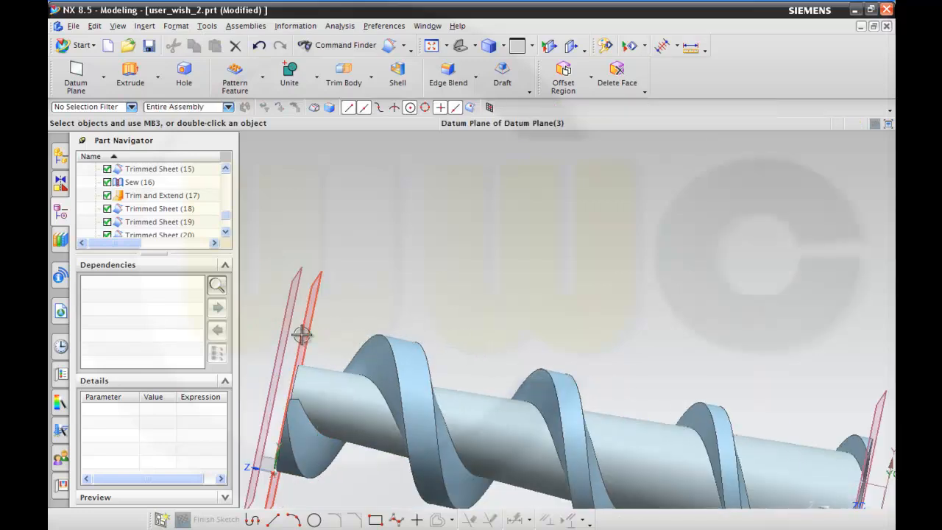
Set the offset distance of Datum Plane (3) near the core's narrow end to 380 mm.
scroll(322, 332, "down", 2)
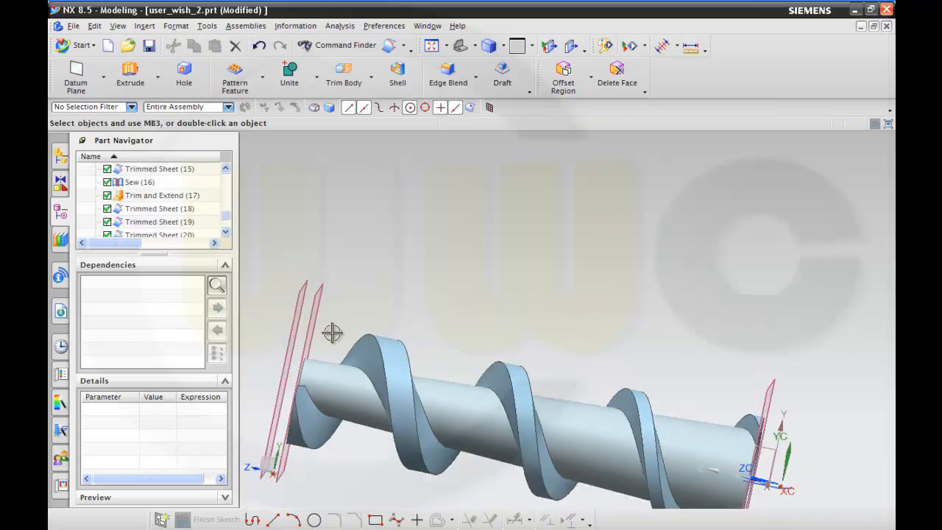
double_click(310, 333)
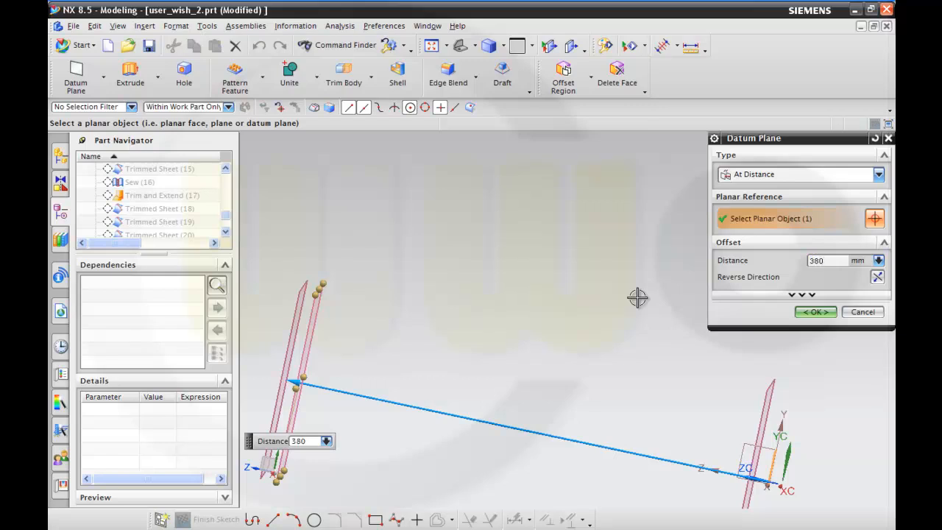
key("Return")
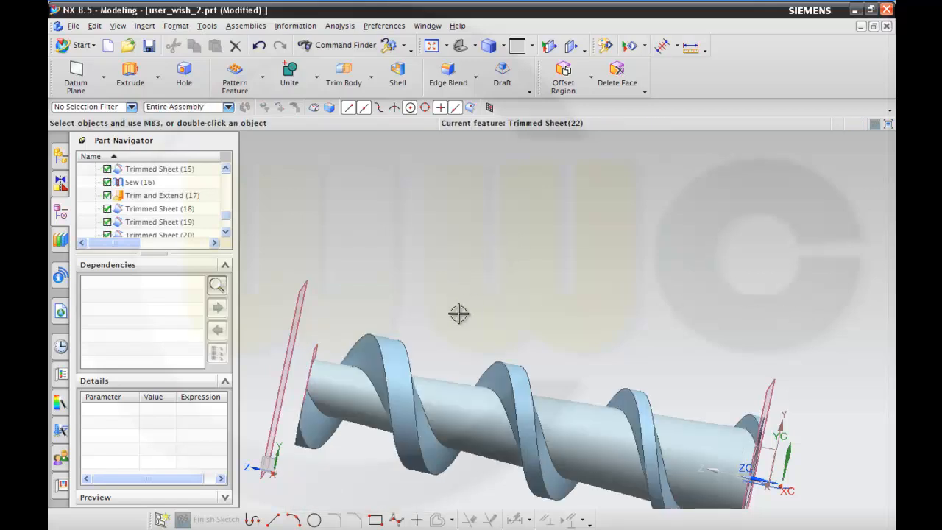
Try to trim the tapered core sheet with the sewn spiral faces as boundary objects, keeping the selected core region.
middle_click_drag(461, 308, 480, 276)
middle_click_drag(493, 271, 463, 271)
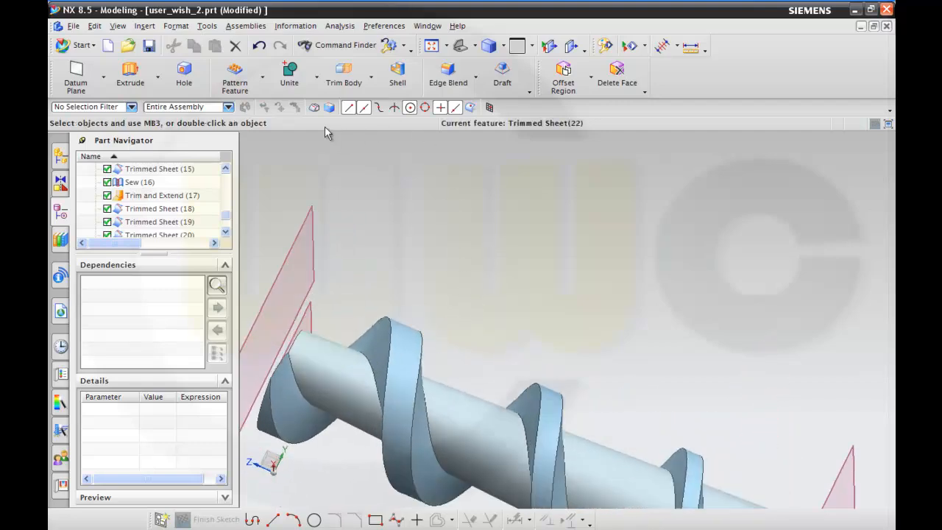
scroll(418, 232, "down", 2)
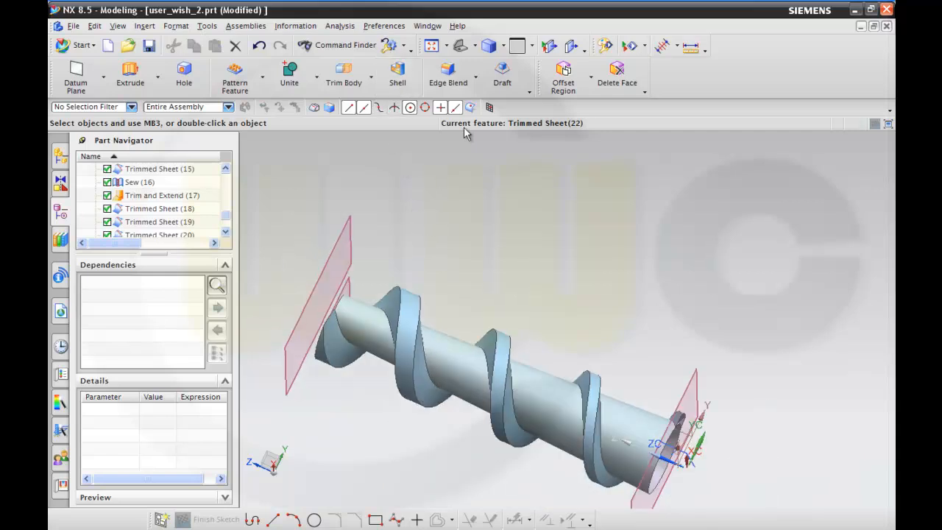
left_click(404, 47)
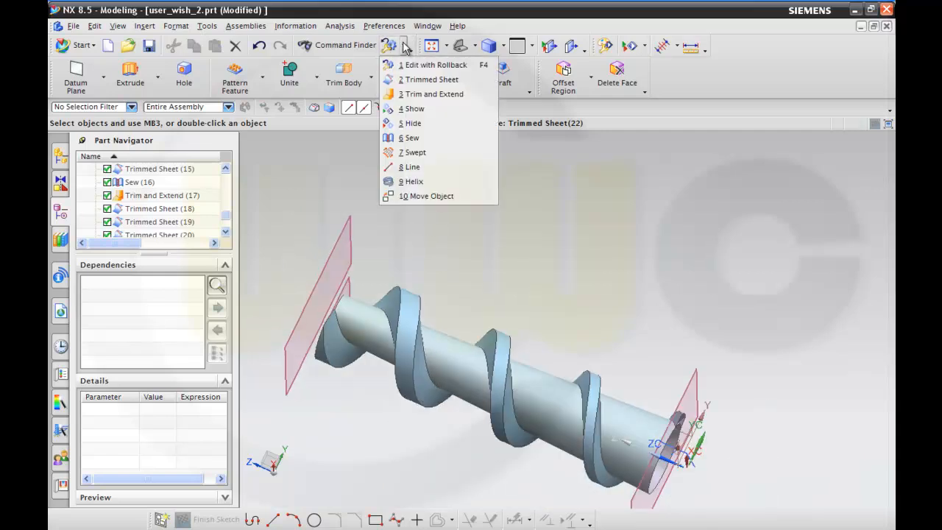
left_click(406, 81)
middle_click_drag(435, 240, 479, 242)
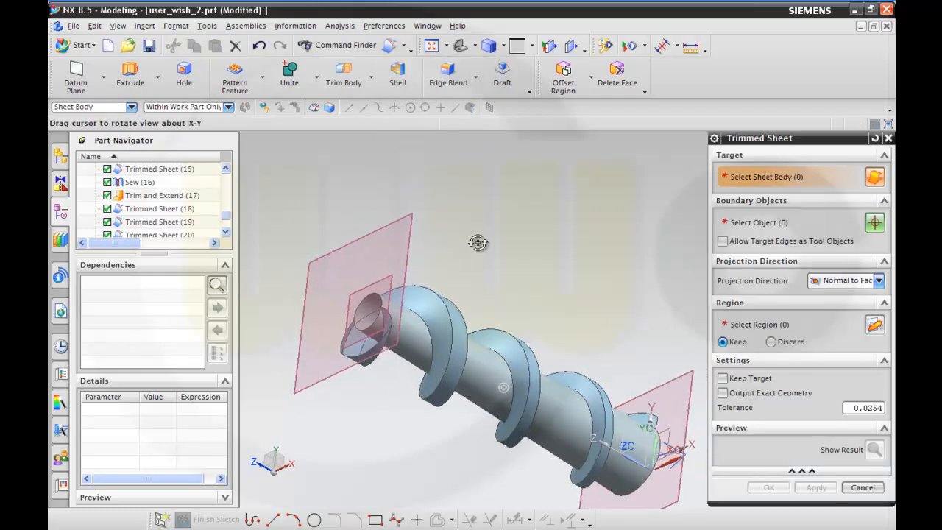
left_click(414, 326)
middle_click_drag(537, 254, 507, 271)
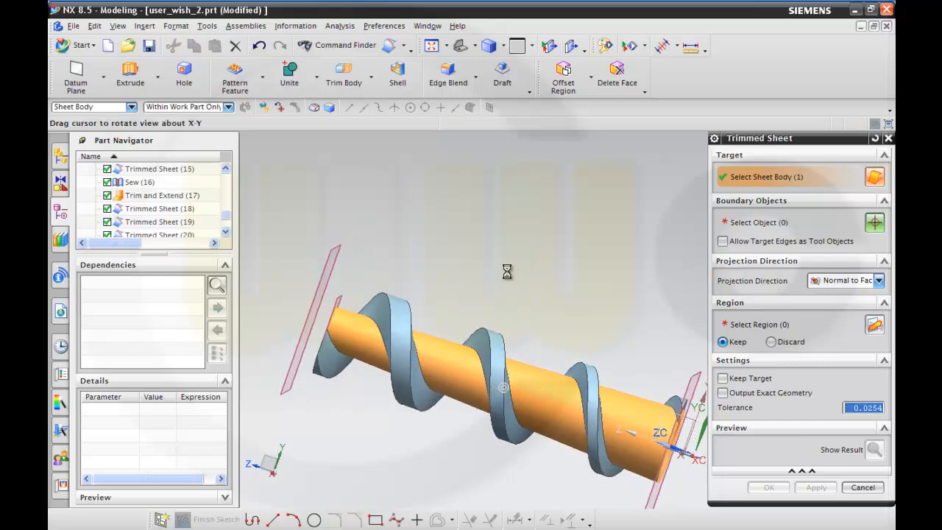
left_click(737, 222)
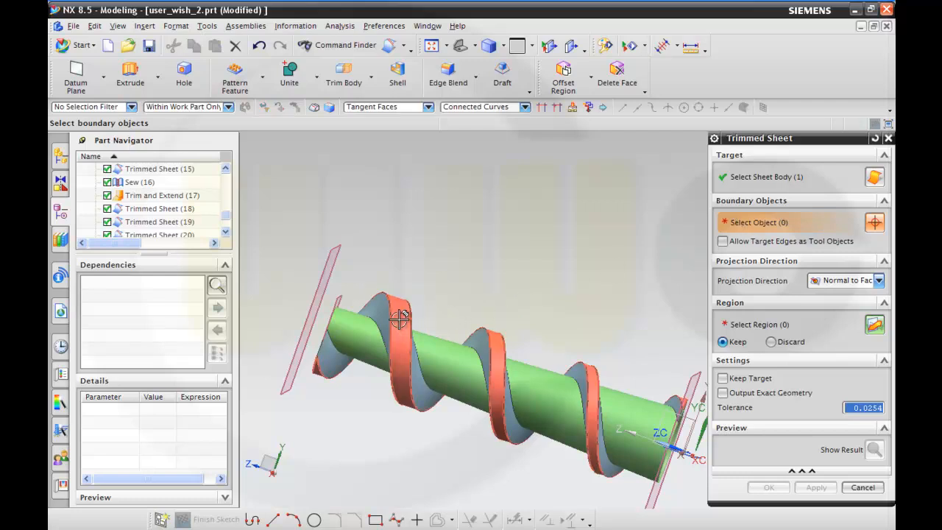
left_click(225, 228)
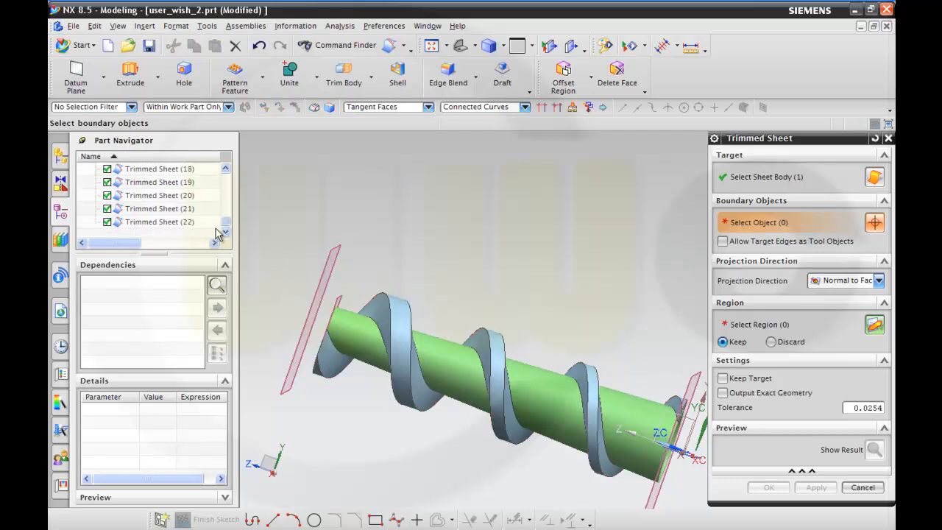
scroll(184, 193, "up", 3)
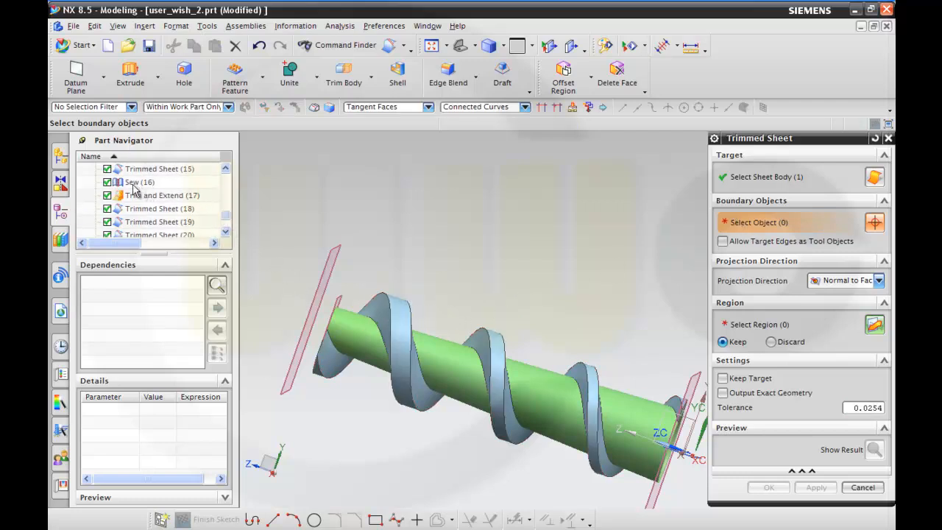
left_click(138, 192)
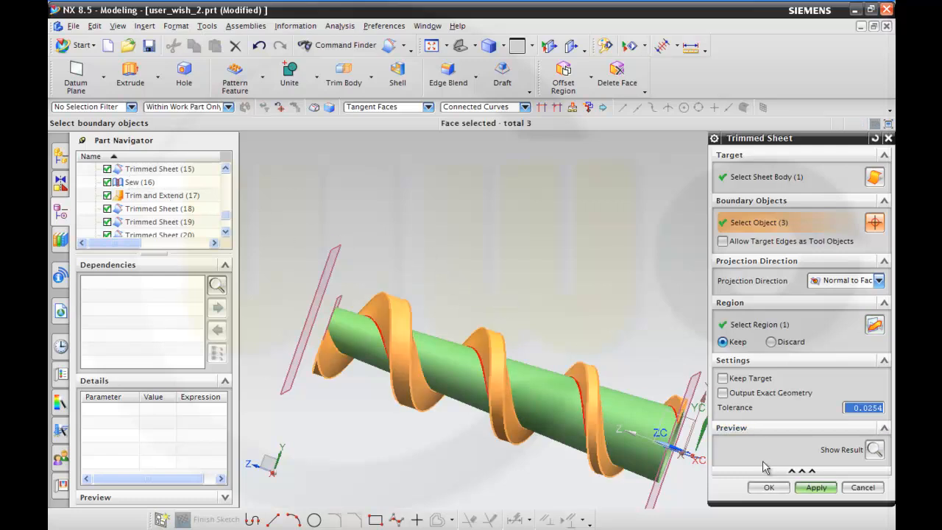
left_click(772, 489)
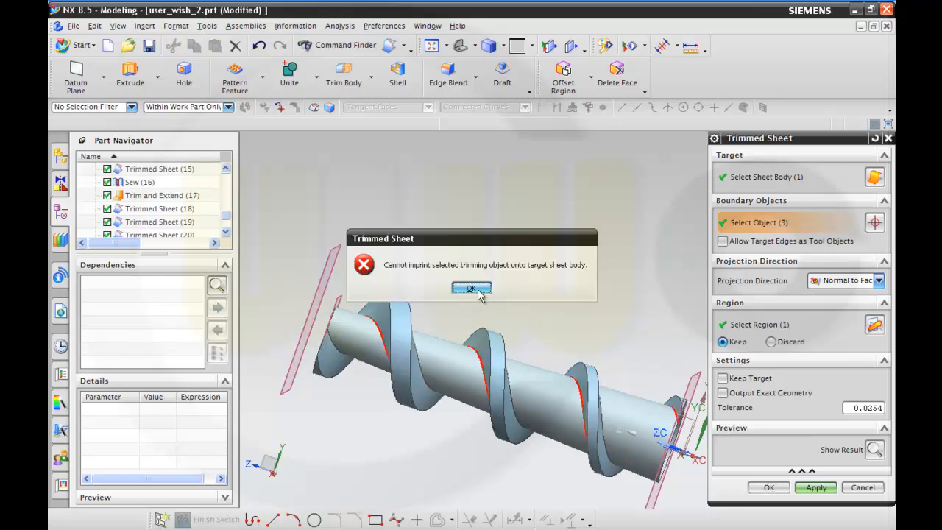
left_click(475, 289)
middle_click_drag(515, 298, 701, 307)
scroll(642, 332, "up", 3)
middle_click_drag(607, 335, 565, 346)
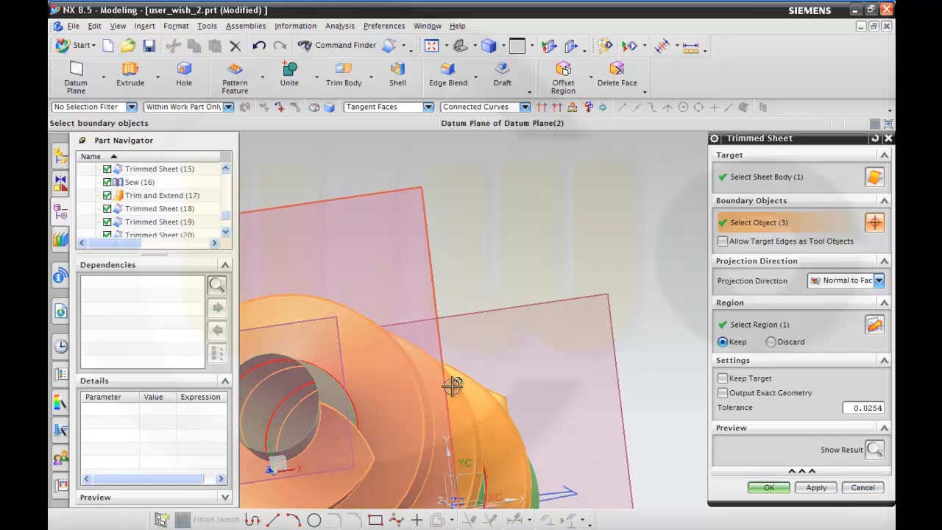
left_click(853, 488)
Increase the end limit distance of Line (9), the angled section line at the core's wide end.
scroll(488, 305, "down", 3)
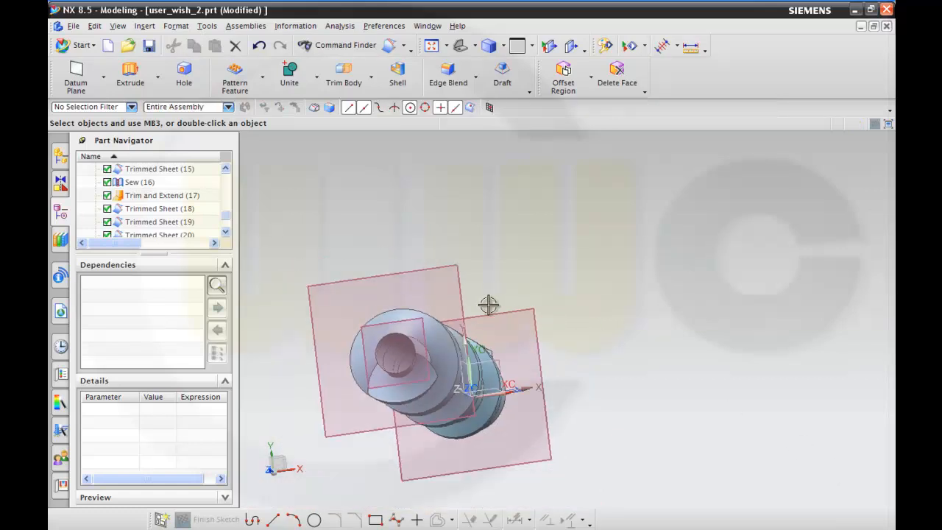
middle_click_drag(406, 299, 399, 275)
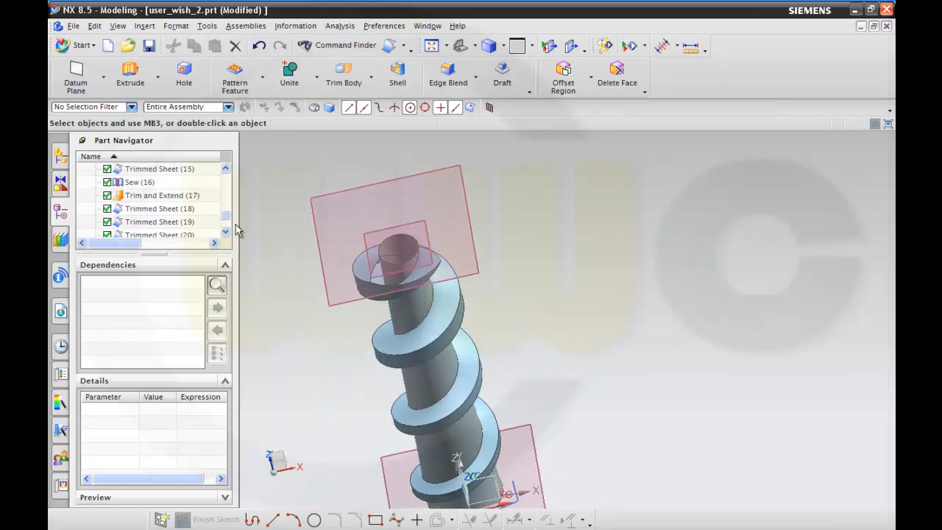
mouse_move(226, 221)
left_mouse_down()
mouse_move(226, 228)
mouse_move(225, 213)
left_mouse_up()
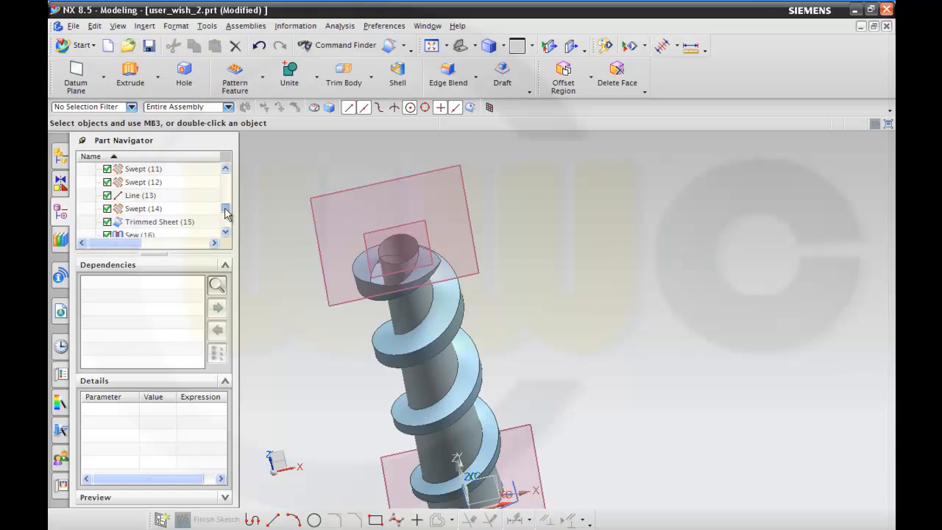
left_click(136, 196)
middle_click_drag(552, 305, 535, 302)
left_click(225, 169)
left_click(225, 169)
left_click(138, 184)
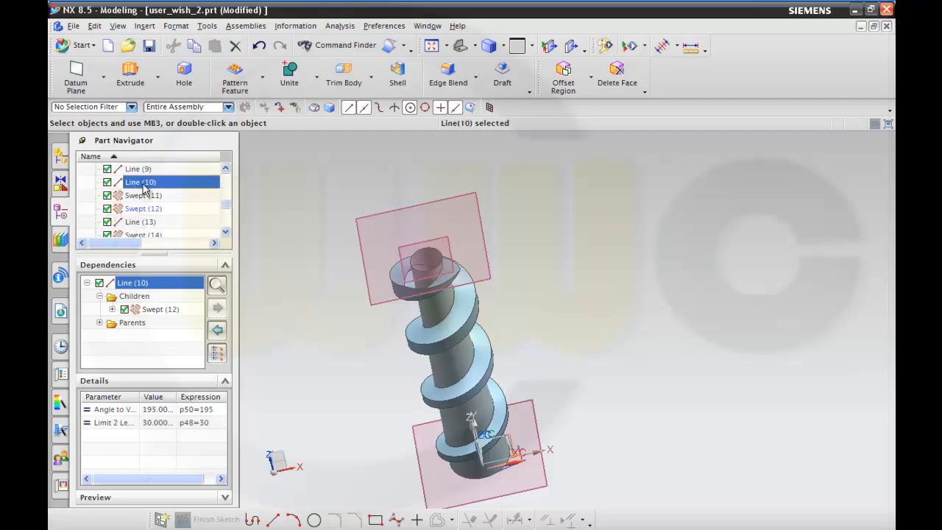
scroll(280, 207, "down", 1)
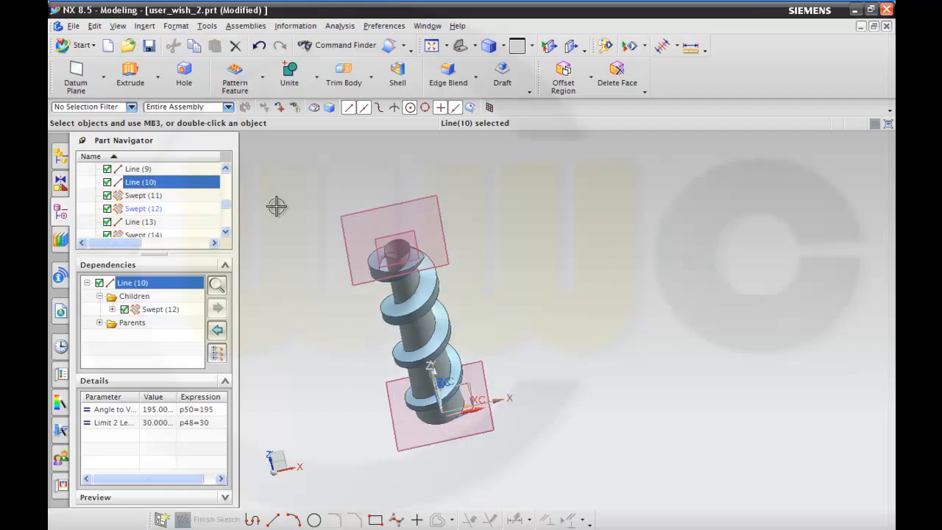
double_click(142, 181)
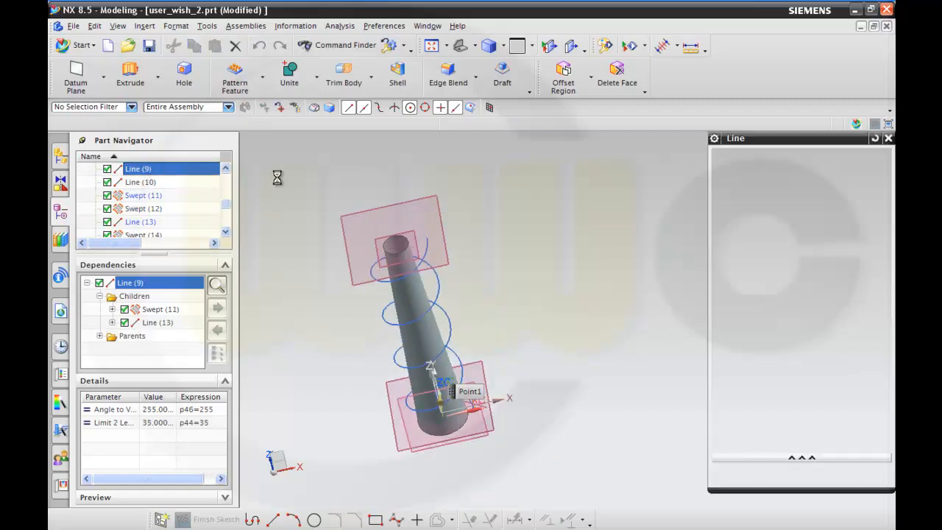
left_click(812, 426)
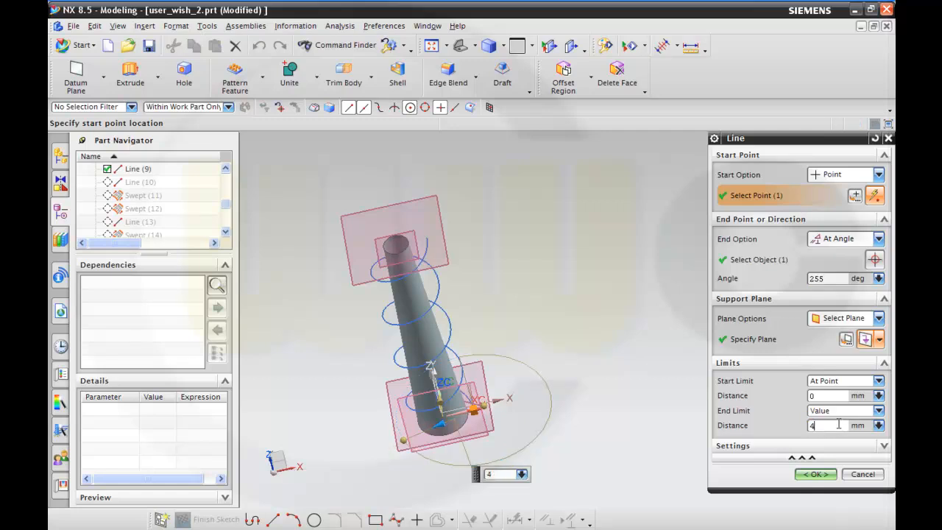
left_click(815, 474)
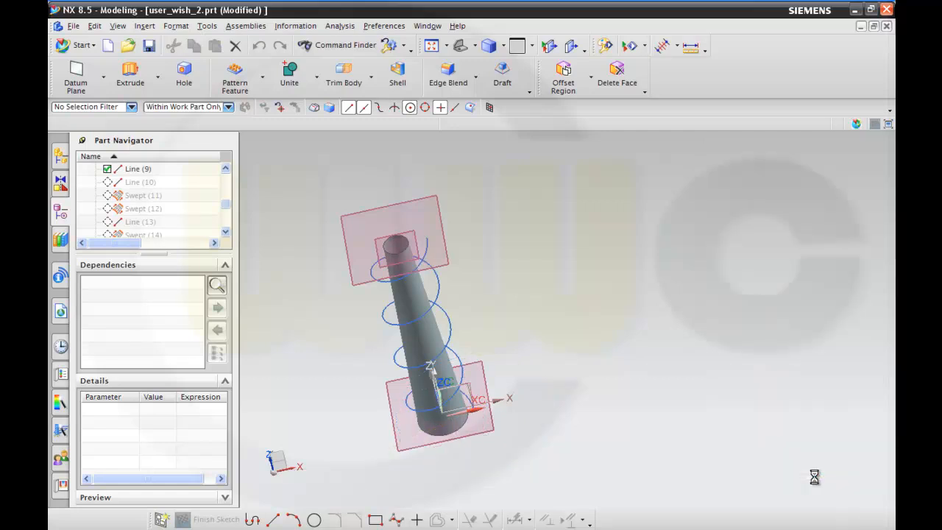
Increase the end limit distance of Line (10), the 195-degree section line at the core's wide end.
double_click(138, 184)
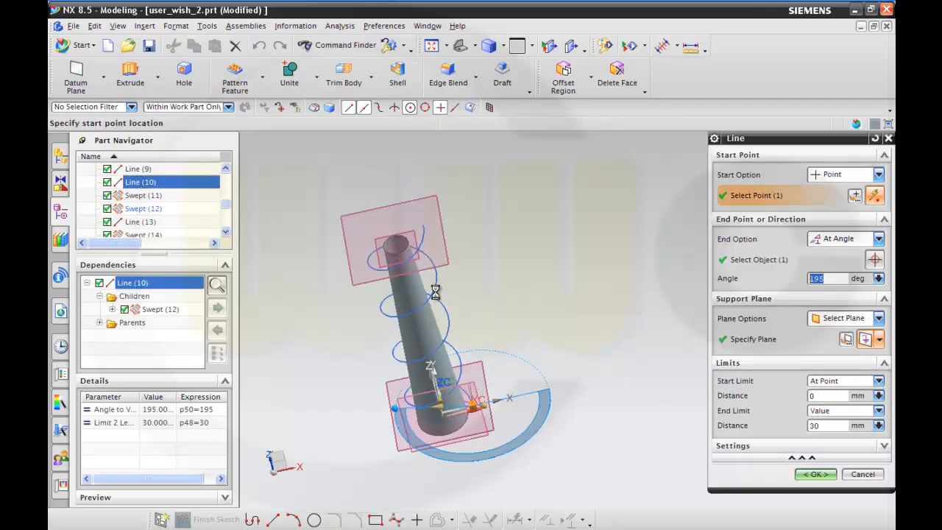
left_click(819, 426)
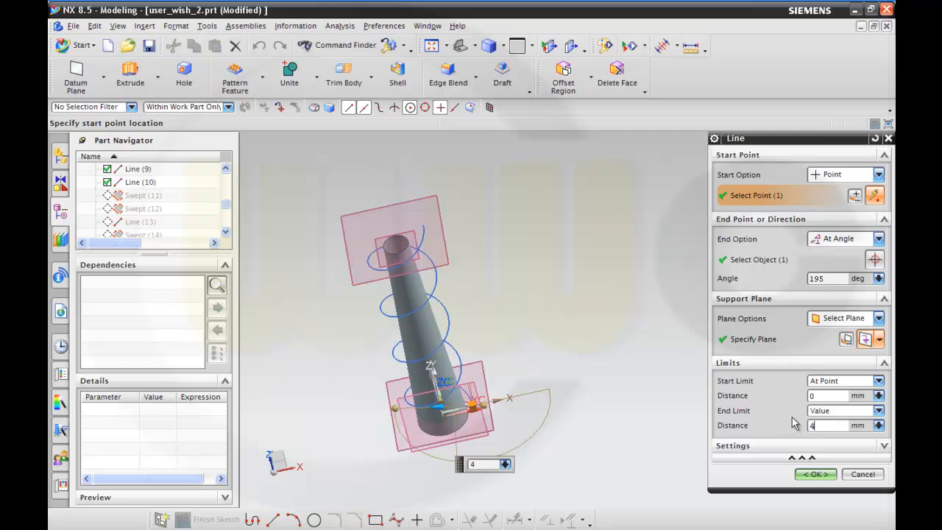
left_click(825, 475)
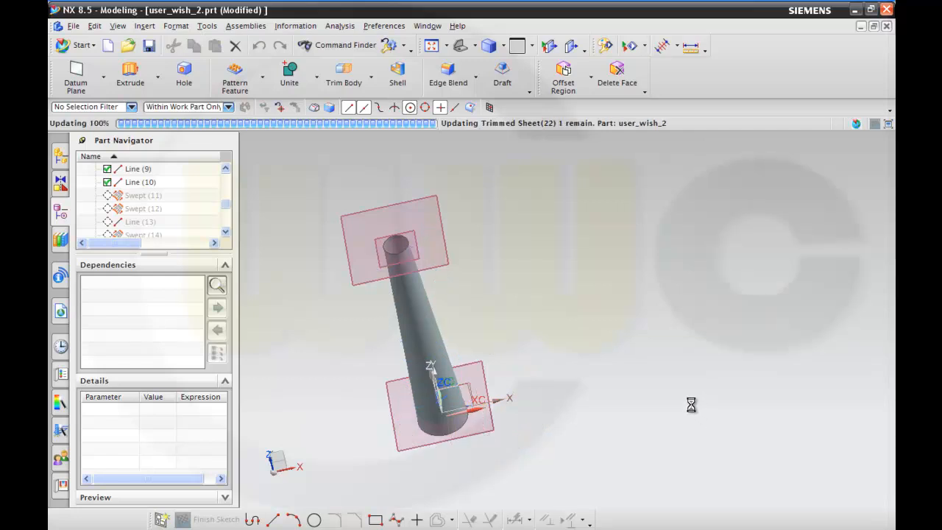
Trim the tapered core sheet with the three Sew (16) spiral faces as boundary objects, keeping the core region selected between the spiral turns.
middle_click_drag(633, 380, 588, 377)
scroll(409, 324, "down", 2)
scroll(405, 324, "up", 3)
scroll(405, 324, "up", 2)
middle_click_drag(362, 292, 410, 332)
scroll(348, 270, "down", 3)
middle_click_drag(361, 300, 386, 312)
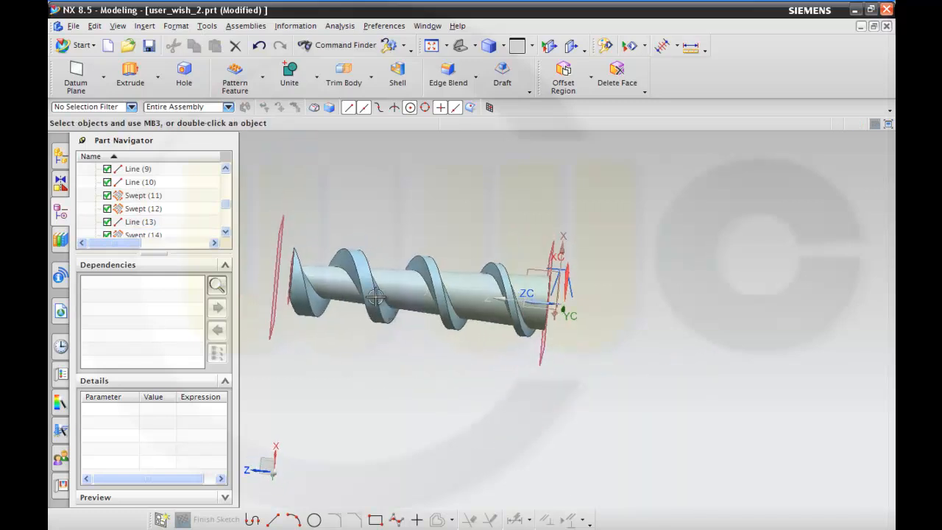
left_click(404, 47)
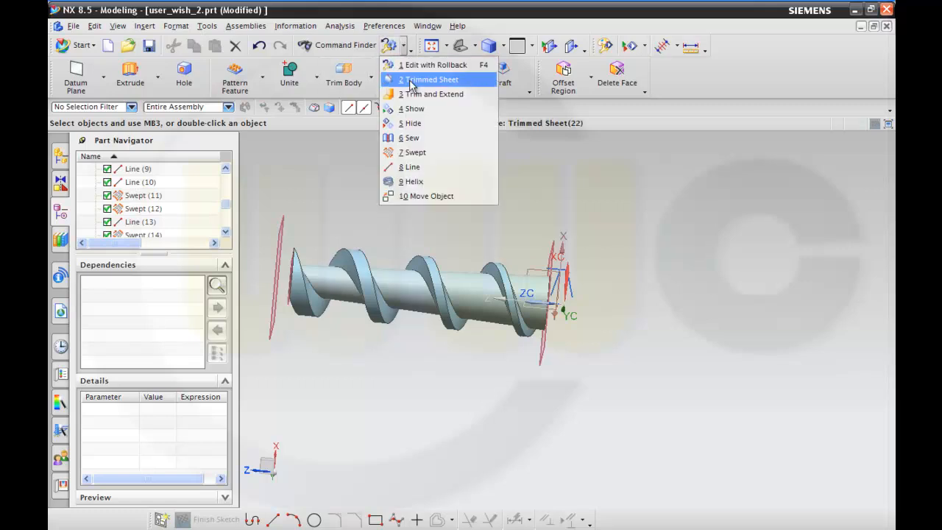
left_click(416, 80)
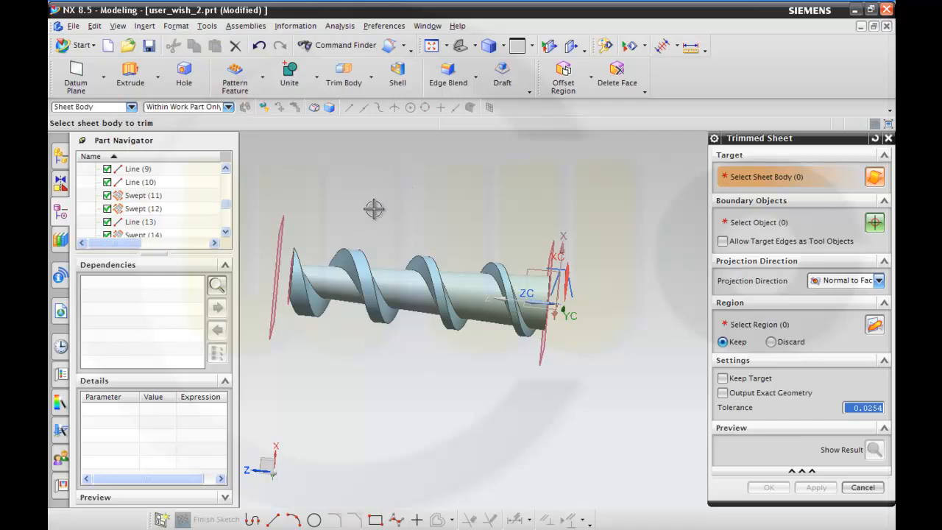
left_click(331, 276)
left_click_drag(226, 211, 226, 226)
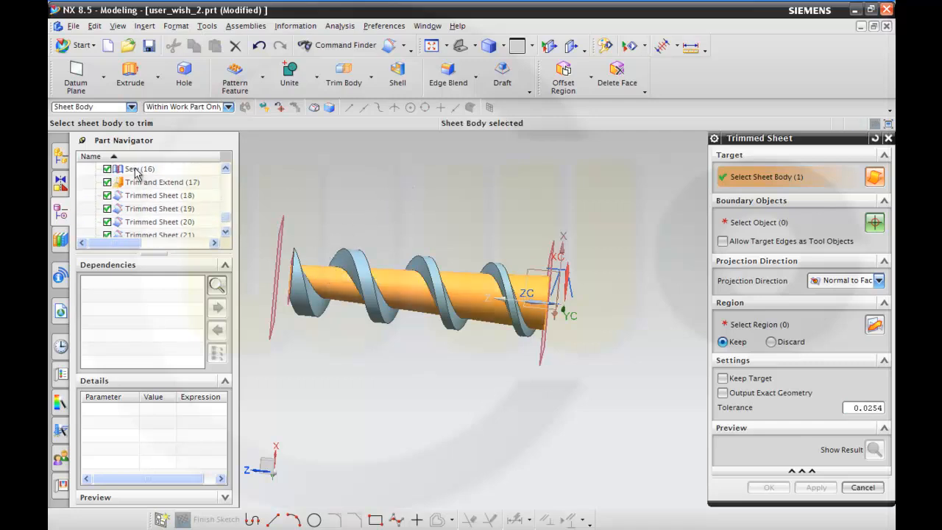
left_click(736, 223)
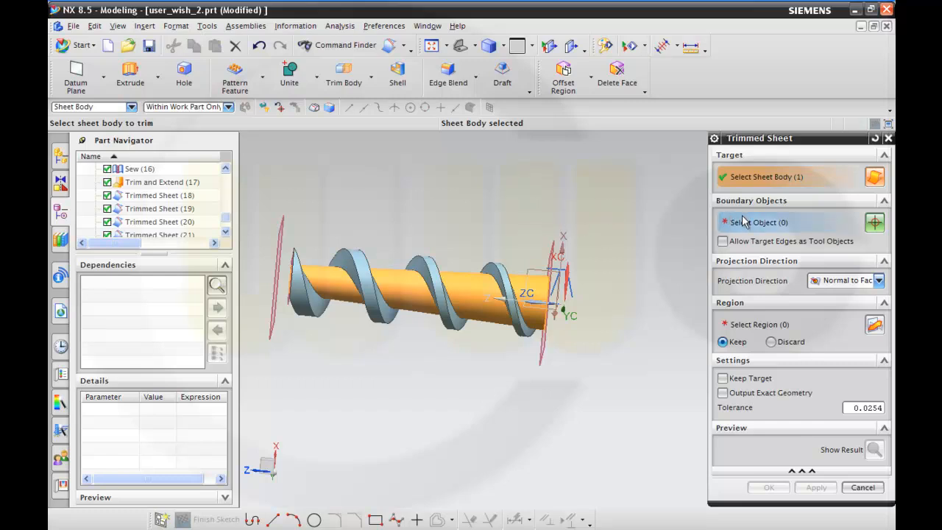
left_click(133, 172)
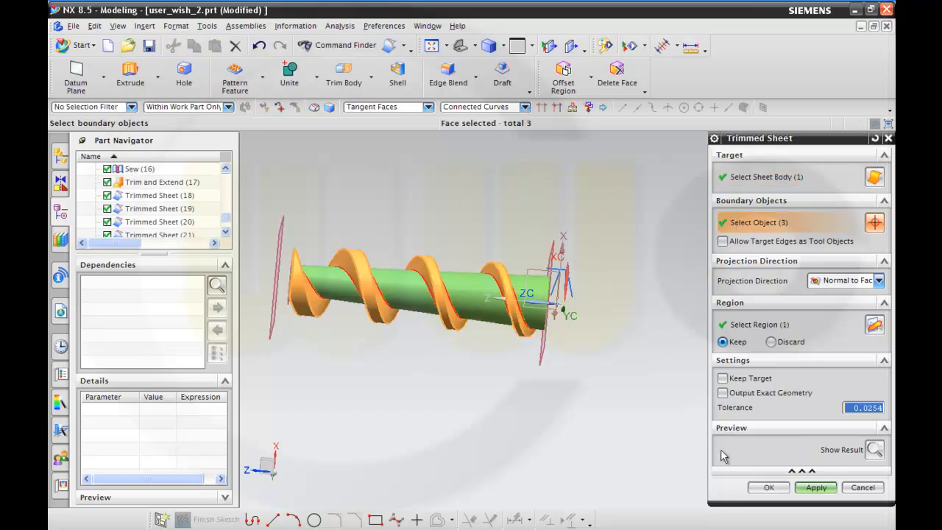
left_click(815, 487)
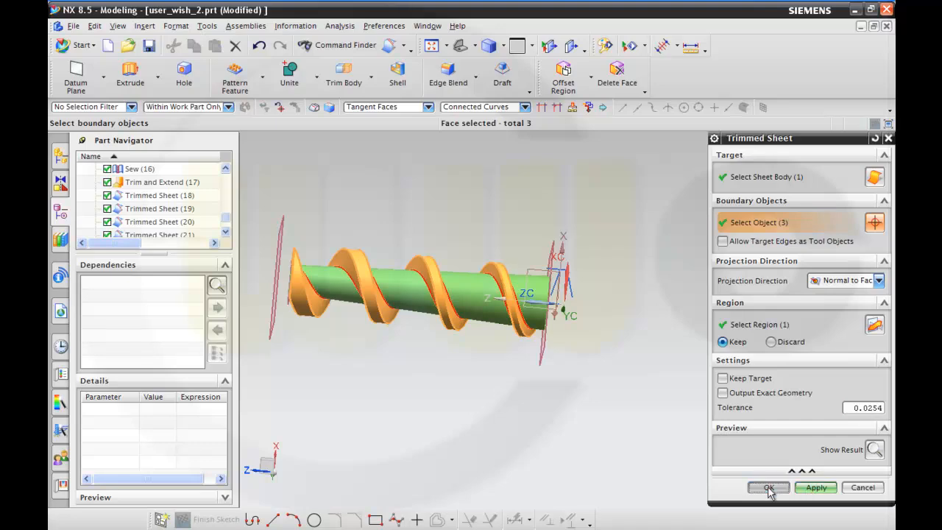
Sew the sheets together with the trimmed tapered core as target and the spiral sheet as tool.
middle_click_drag(471, 376, 517, 374)
scroll(409, 314, "up", 5)
middle_click_drag(409, 318, 407, 268)
scroll(603, 267, "down", 4)
middle_click_drag(603, 267, 667, 197)
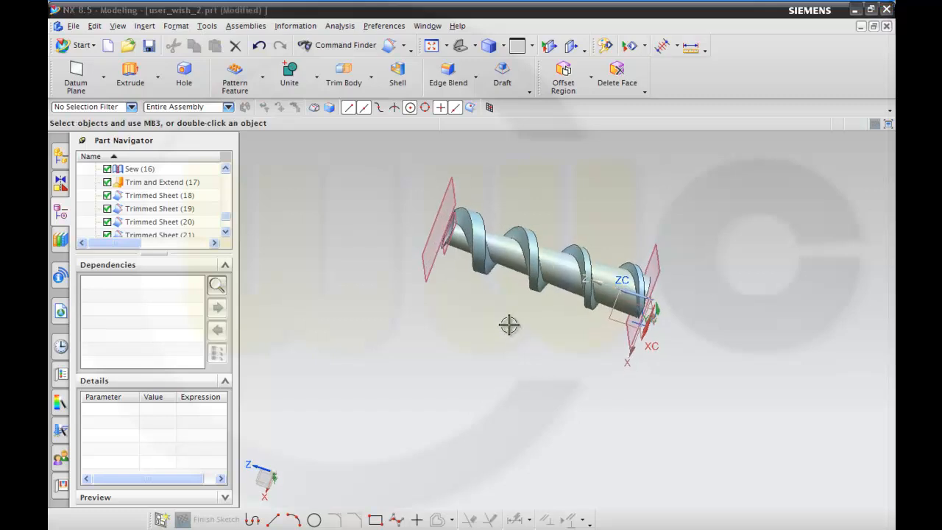
middle_click_drag(508, 322, 525, 369)
scroll(511, 302, "up", 2)
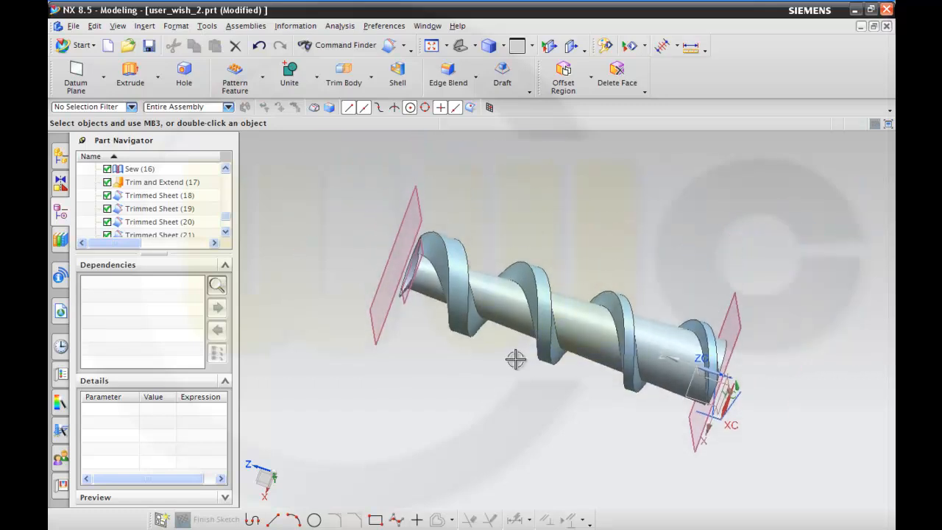
left_click(145, 26)
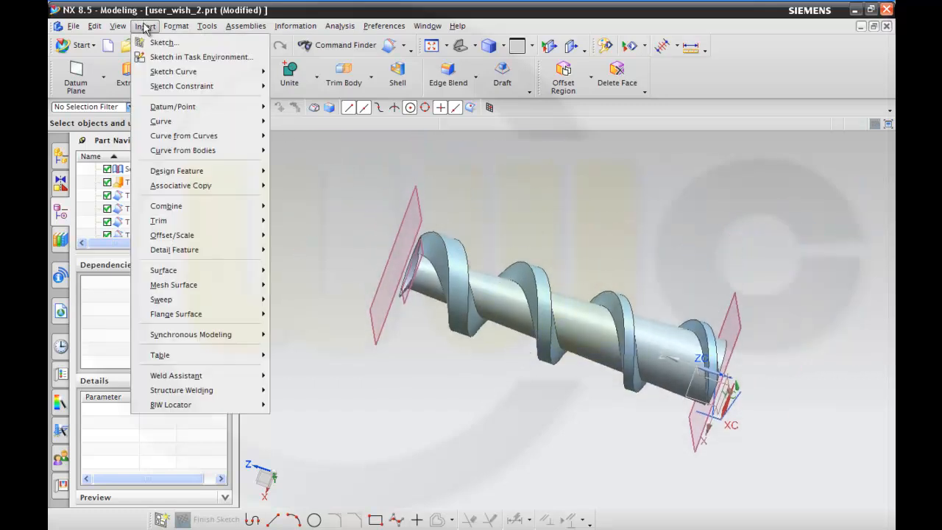
mouse_move(168, 209)
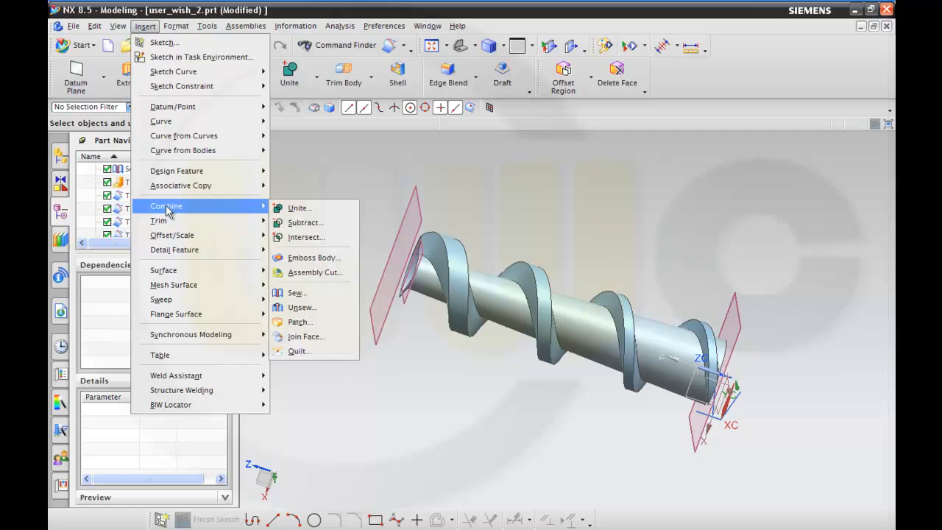
left_click(296, 293)
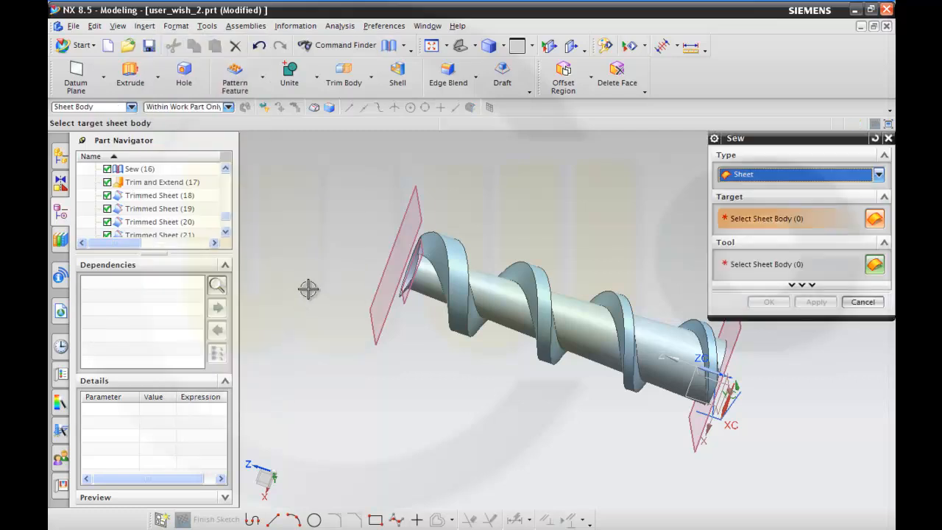
left_click(423, 278)
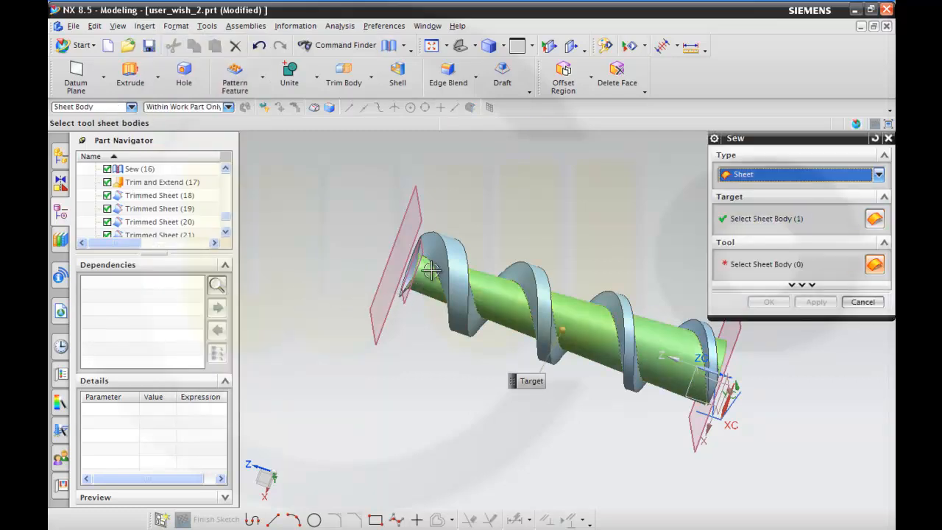
left_click(448, 248)
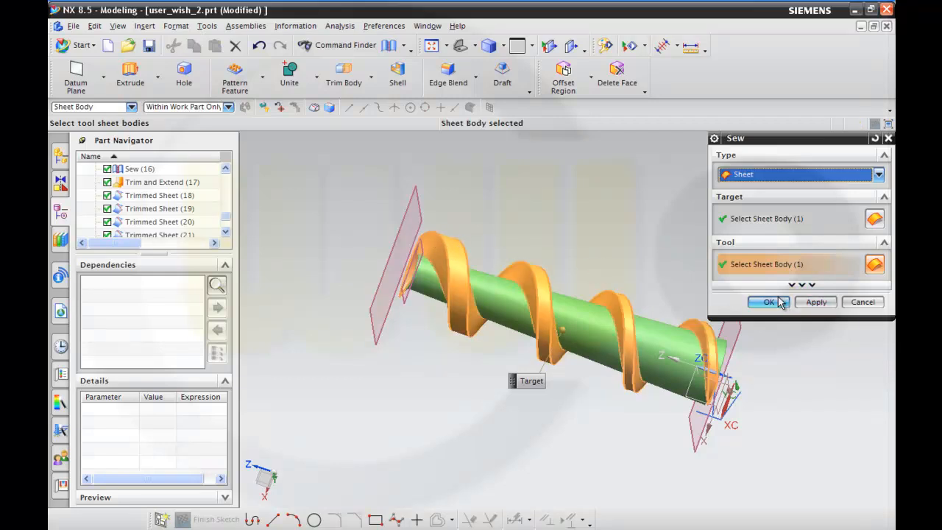
left_click(780, 302)
Start adding a new surface to the sewn screw body.
middle_click_drag(658, 291, 681, 234)
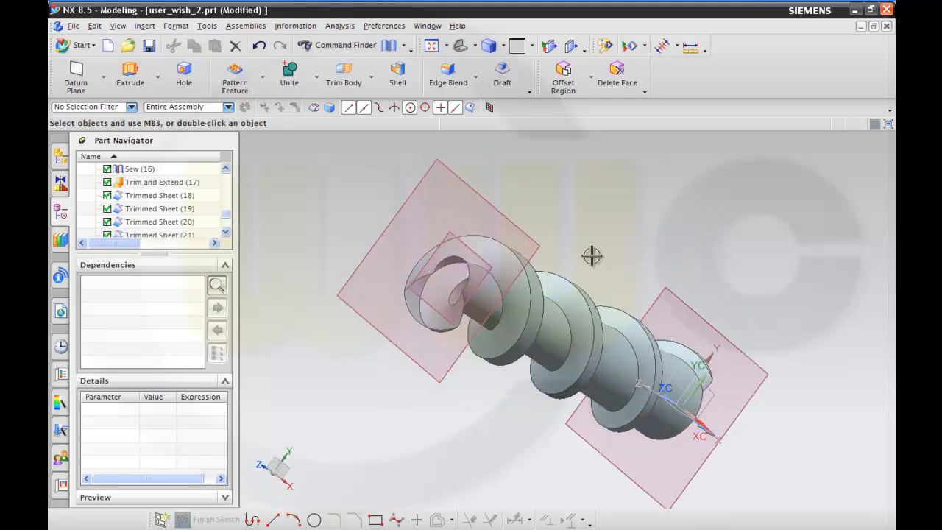
middle_click_drag(588, 254, 515, 180)
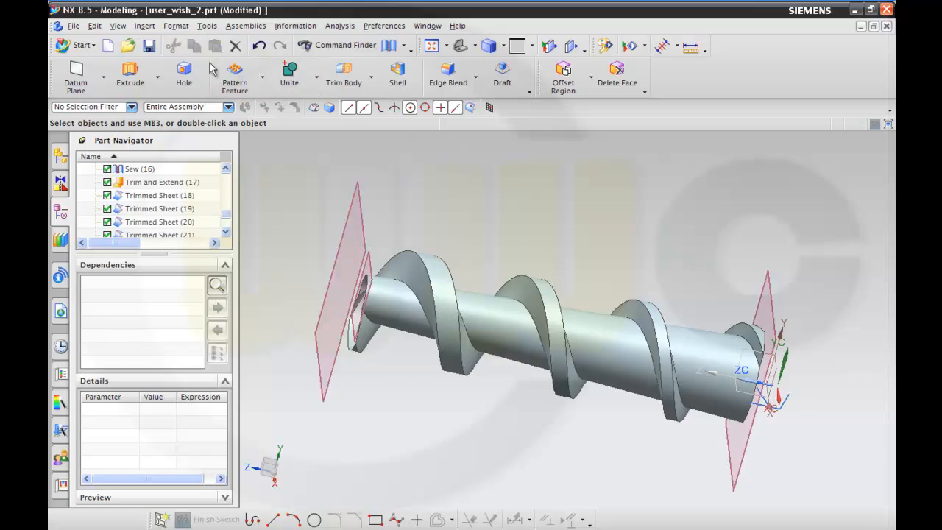
left_click(145, 27)
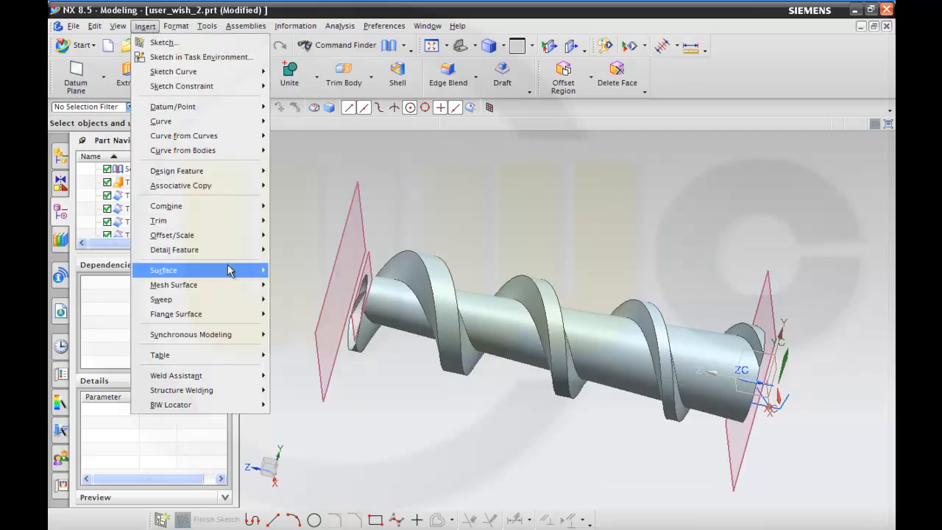
mouse_move(231, 278)
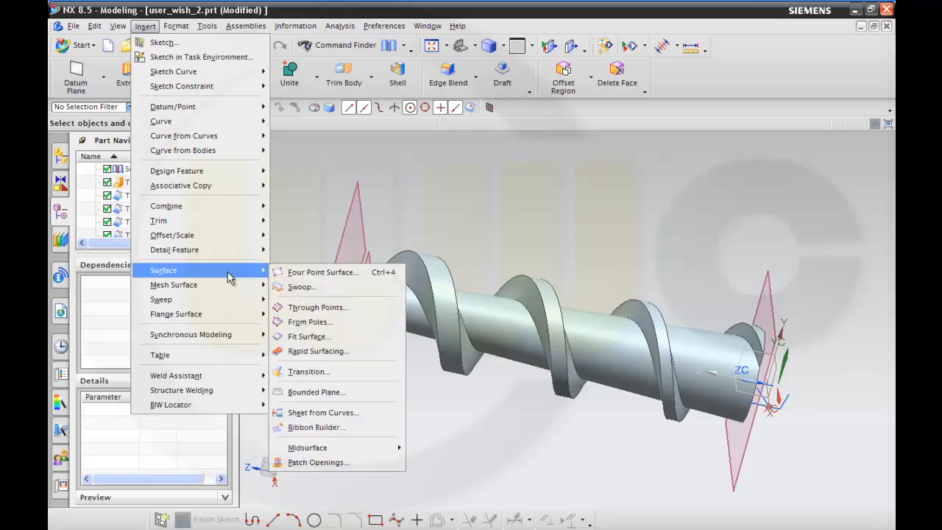
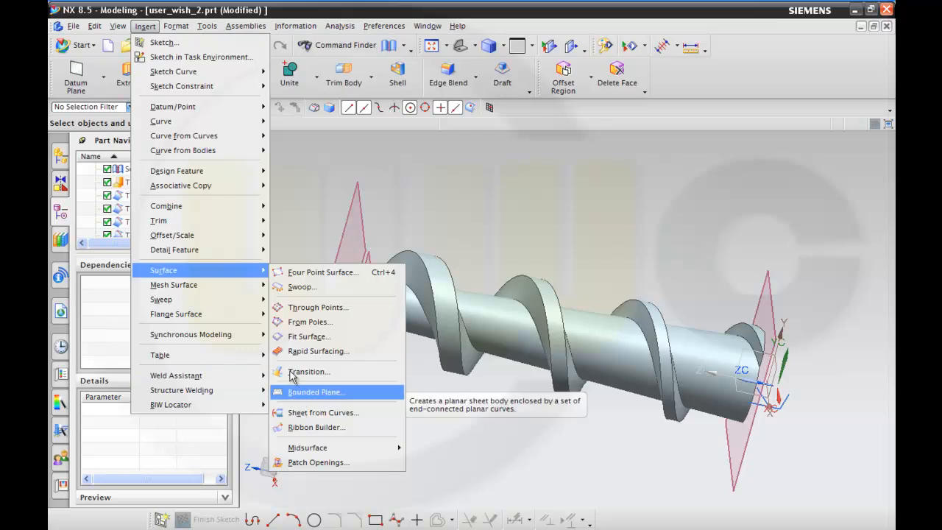
Create a bounded plane closing the narrow end of the screw, using the core and spiral end edges as its boundary.
left_click(309, 392)
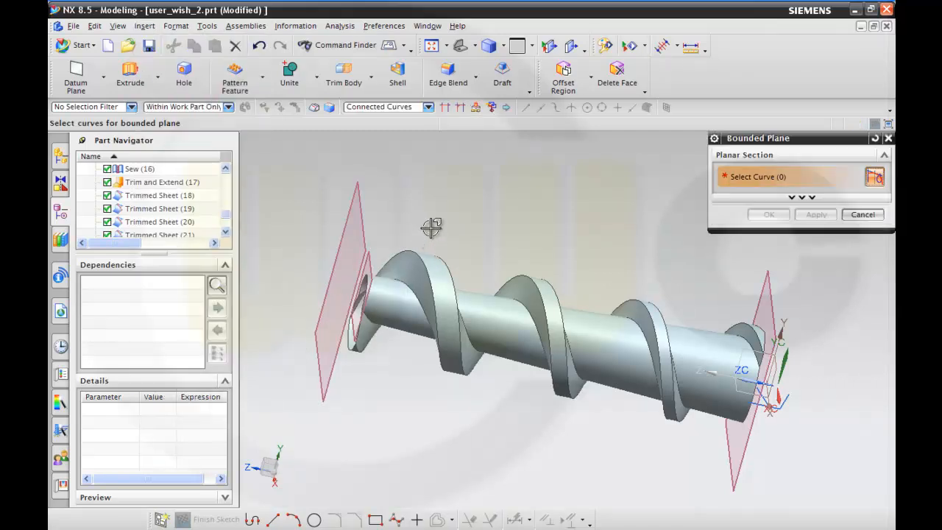
scroll(431, 229, "up", 3)
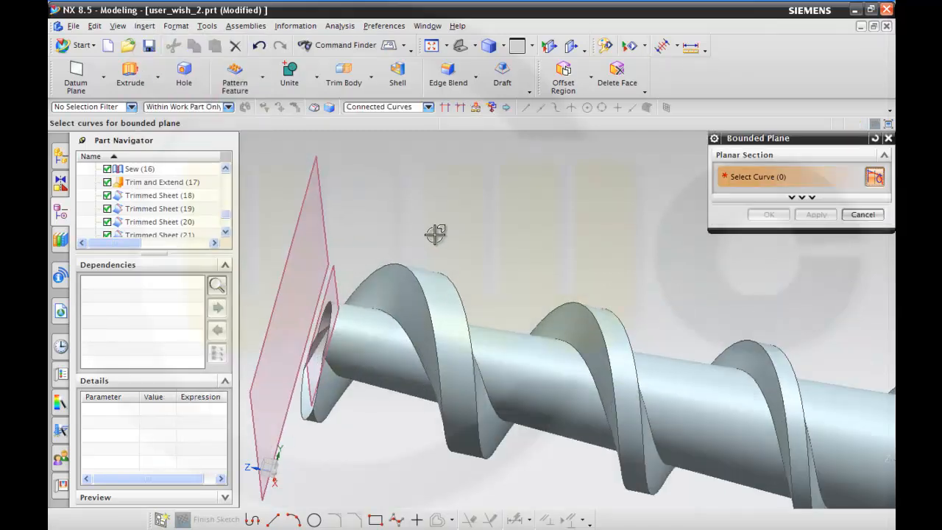
left_click(329, 327)
middle_click_drag(393, 433, 425, 353)
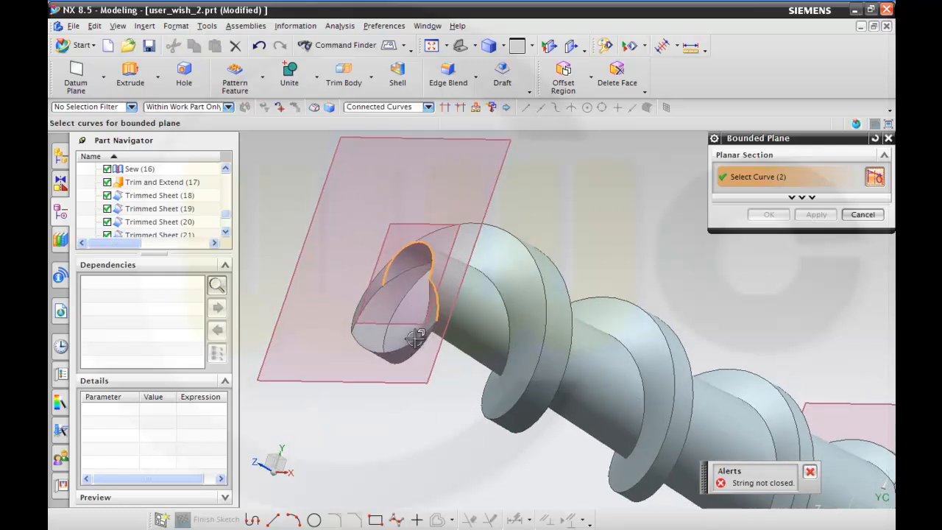
left_click(416, 337)
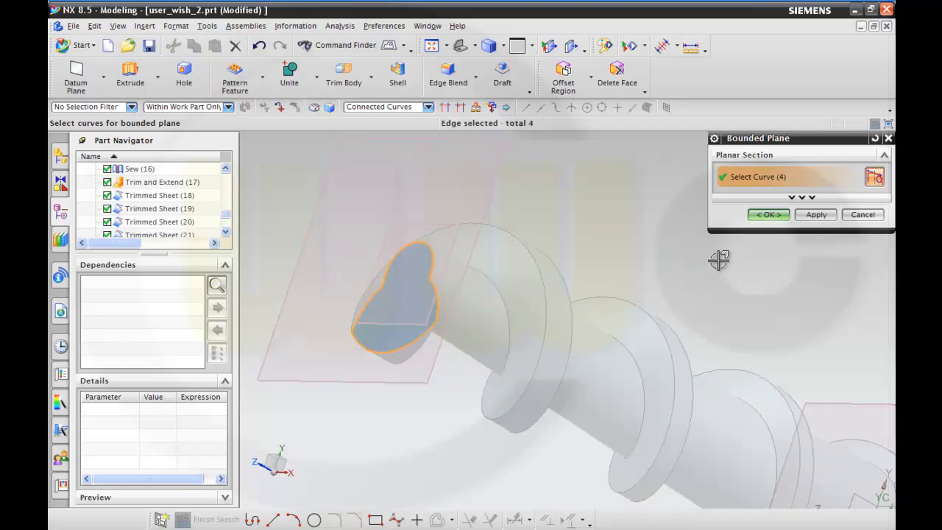
left_click(766, 216)
Create a bounded plane closing the wide end of the screw, using its four core and spiral end edges as the boundary.
middle_click_drag(662, 248, 598, 236)
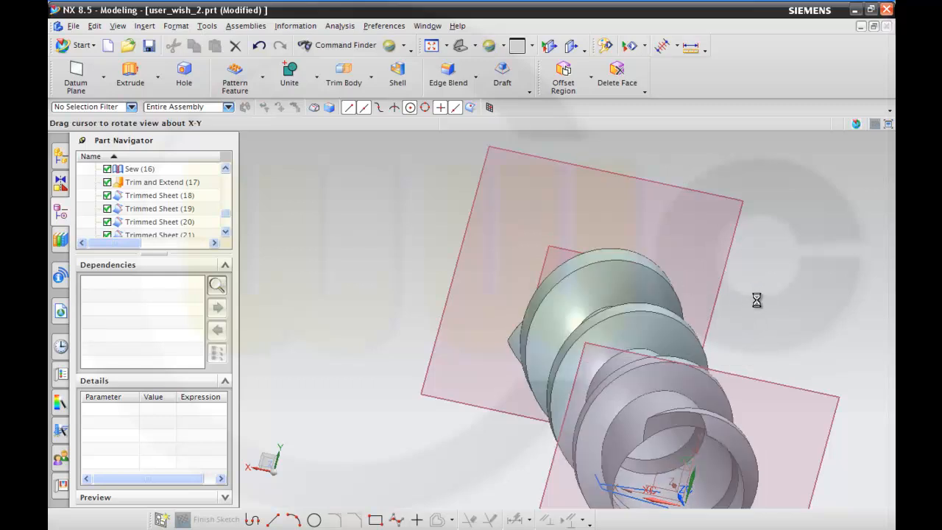
middle_click_drag(755, 319, 705, 287)
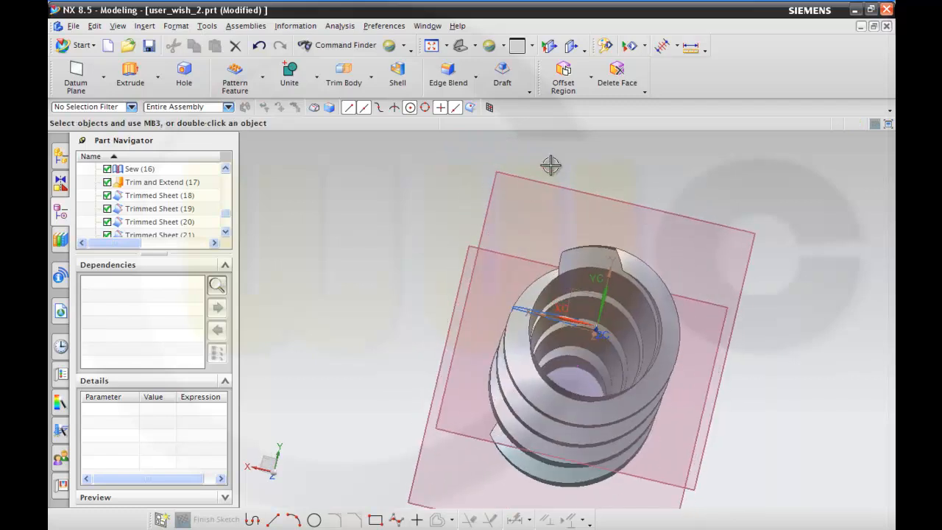
left_click(404, 47)
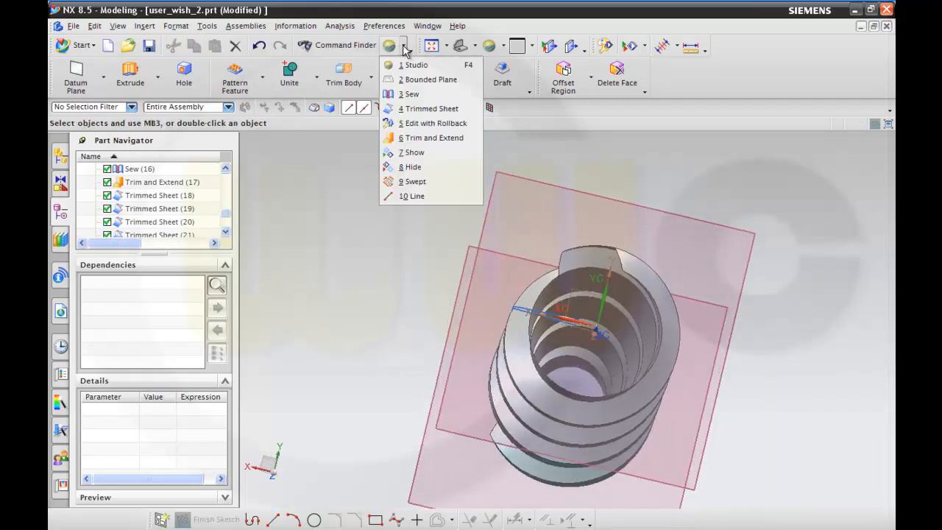
left_click(427, 78)
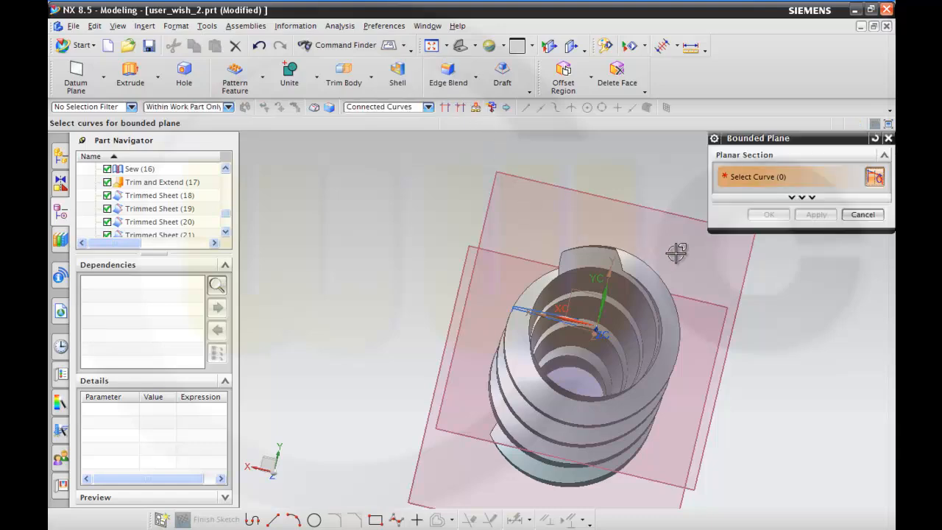
scroll(735, 294, "up", 3)
mouse_move(633, 220)
middle_mouse_down()
mouse_move(639, 203)
mouse_move(640, 212)
middle_mouse_up()
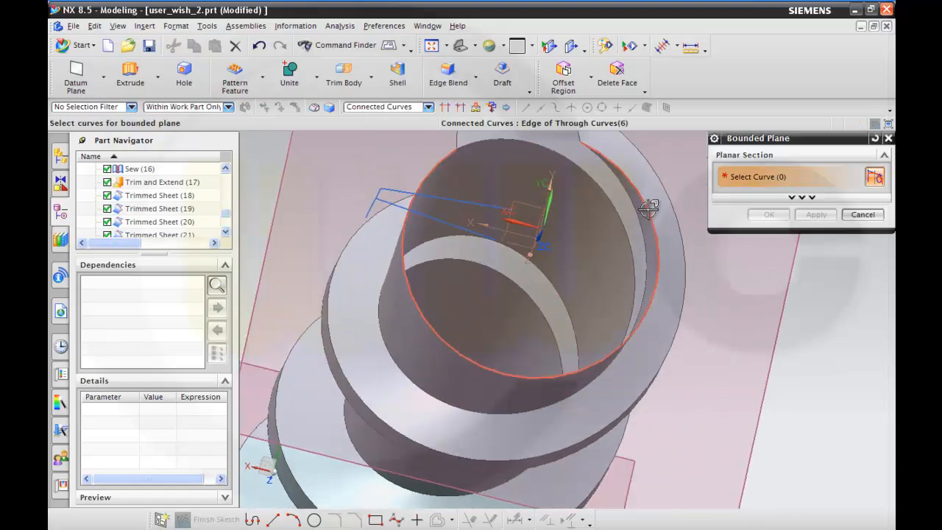
left_click(649, 209)
middle_click_drag(561, 216, 571, 251)
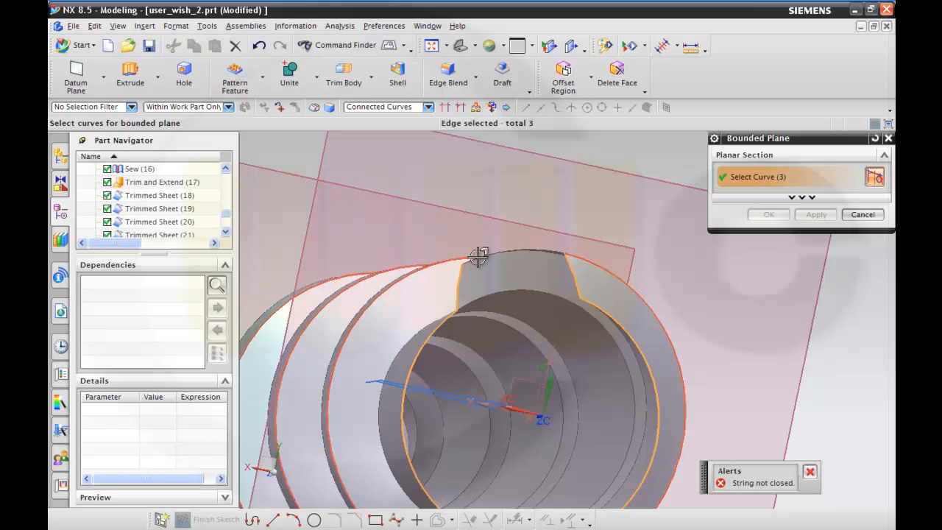
scroll(506, 263, "up", 3)
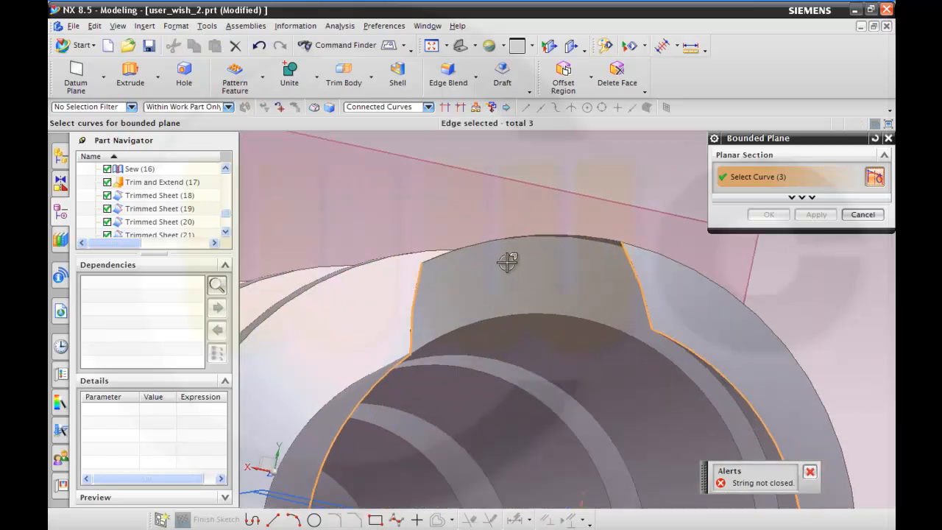
left_click(599, 236)
left_click(768, 215)
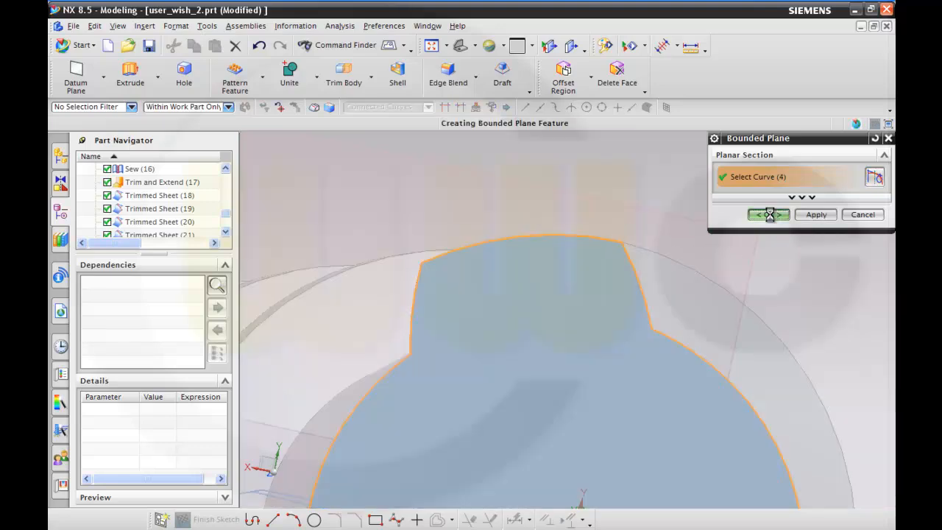
Hide Datum Plane (1), Datum Plane (2) and Datum Plane (3).
scroll(691, 247, "down", 5)
middle_click_drag(632, 289, 658, 280)
scroll(655, 283, "down", 3)
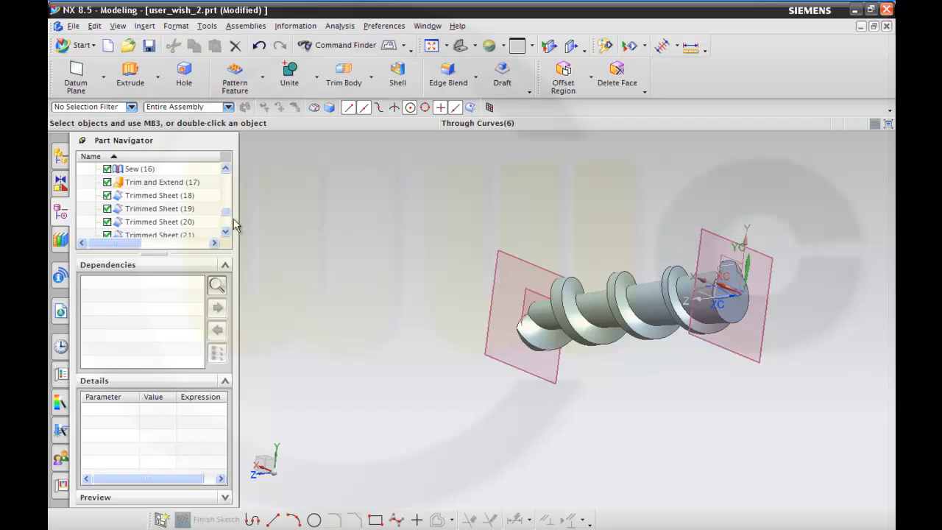
left_click_drag(225, 216, 227, 189)
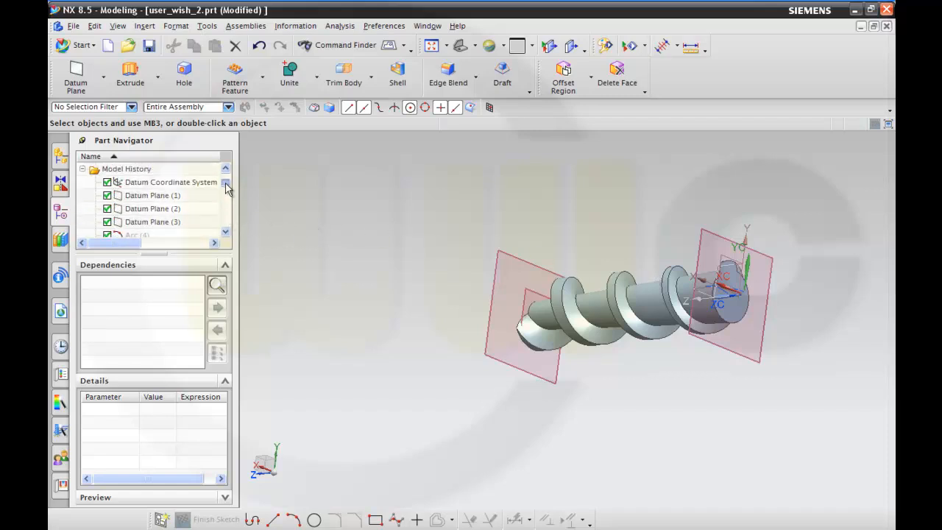
left_click(162, 195)
left_click(158, 222, "shift")
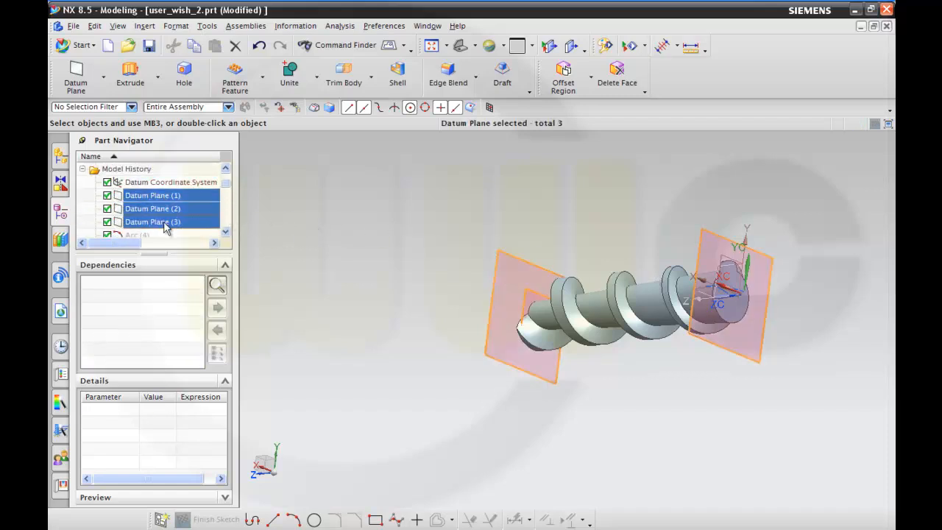
right_click(163, 222)
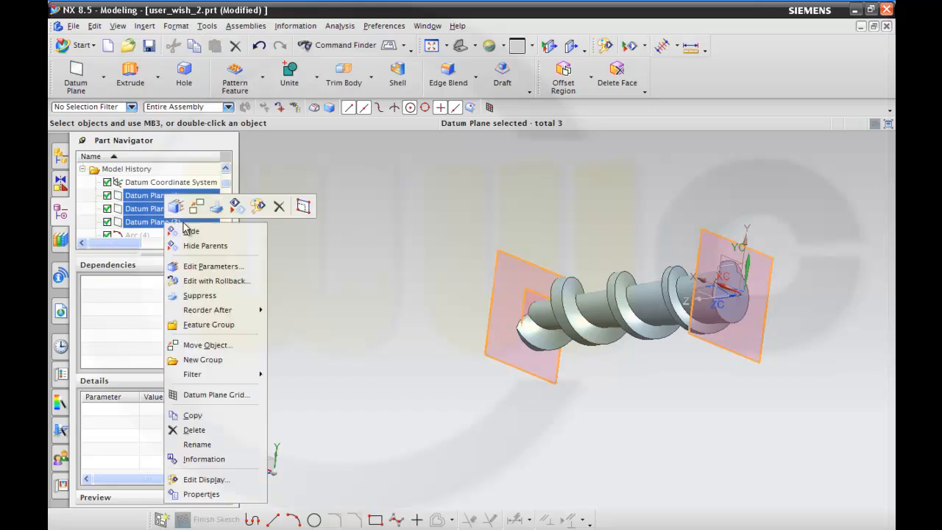
left_click(242, 233)
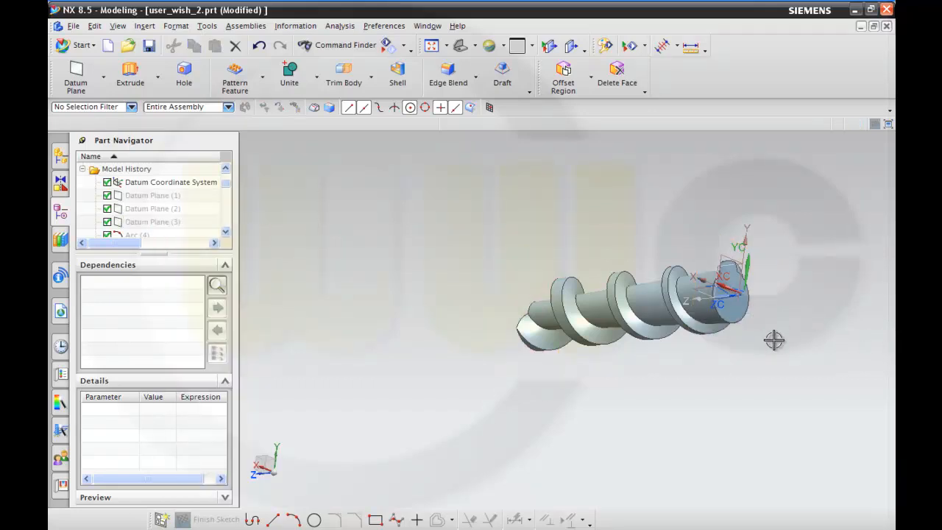
Temporarily hide the sewn screw body to view the two end planes on their own, and undo the hiding.
middle_click_drag(774, 339, 798, 338)
scroll(748, 308, "up", 3)
scroll(694, 347, "down", 1)
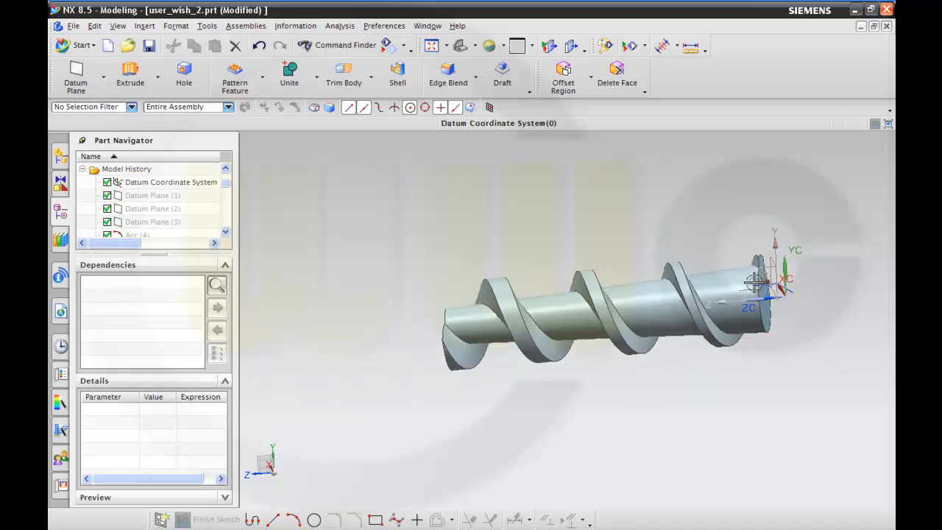
scroll(698, 353, "up", 2)
middle_click_drag(701, 351, 610, 329)
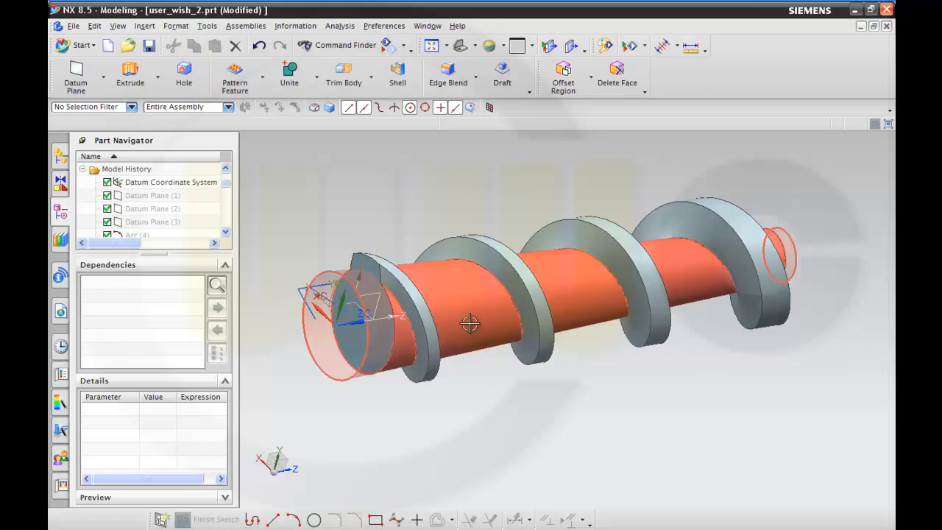
left_click(457, 307)
right_click(458, 307)
left_click(486, 100)
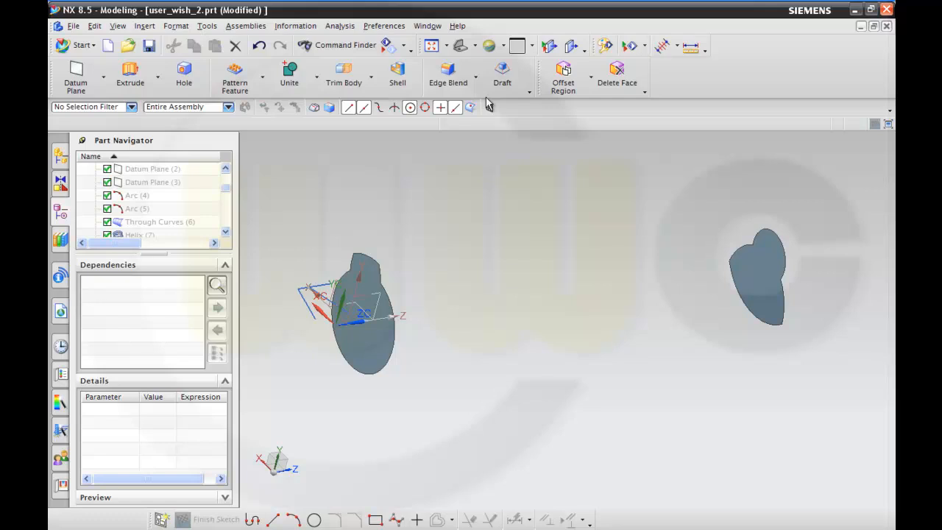
key("ctrl+z")
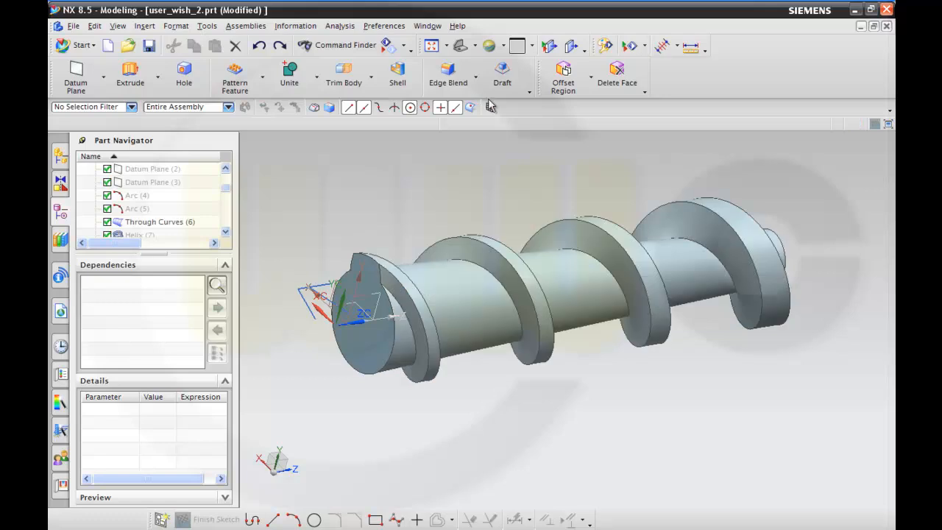
Sew the screw body as target sheet with the bounded planes at both ends as tool sheets.
middle_click_drag(651, 377, 599, 368)
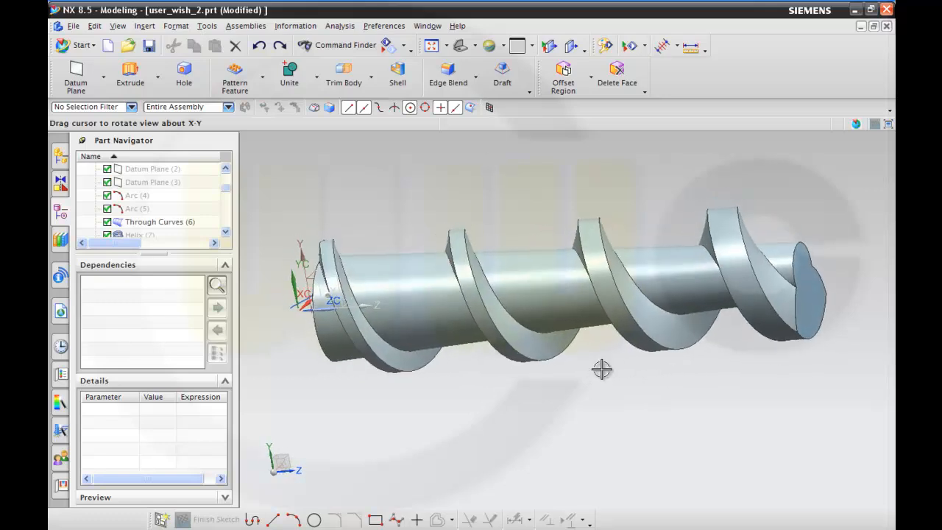
left_click(144, 27)
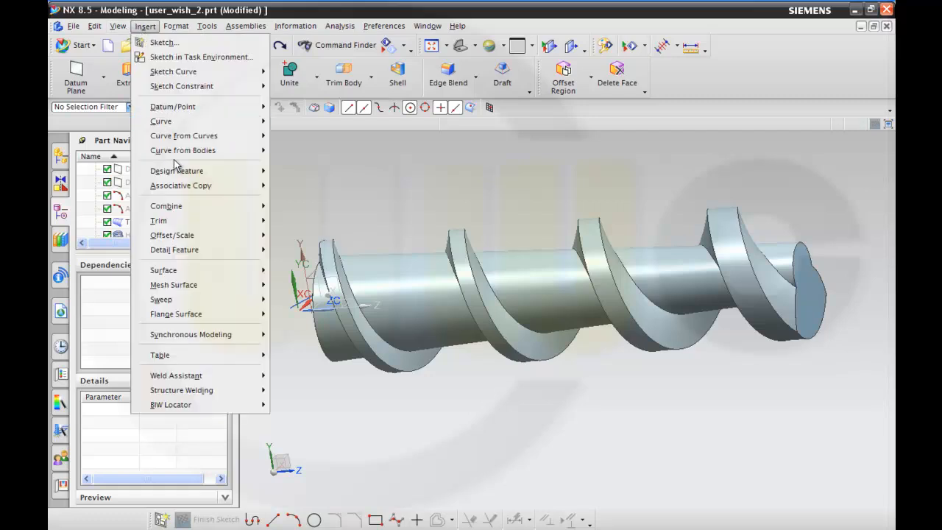
mouse_move(202, 211)
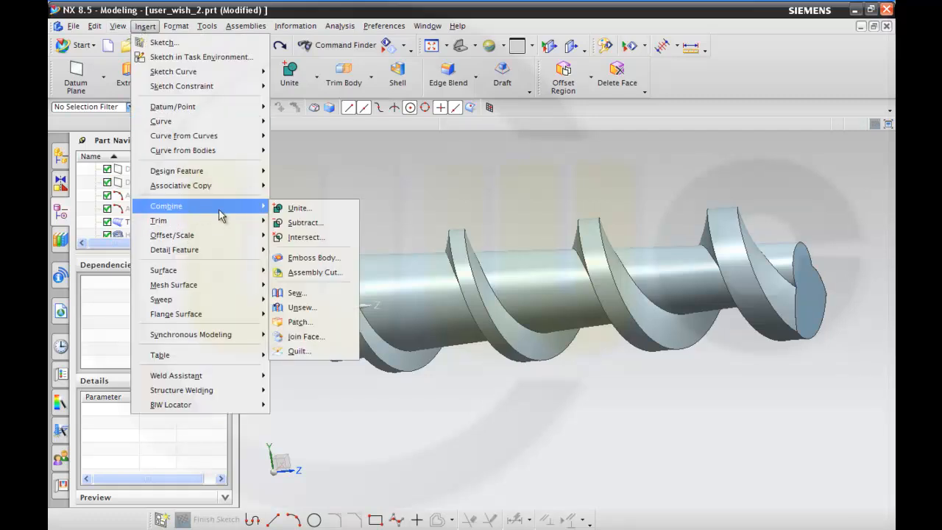
left_click(294, 293)
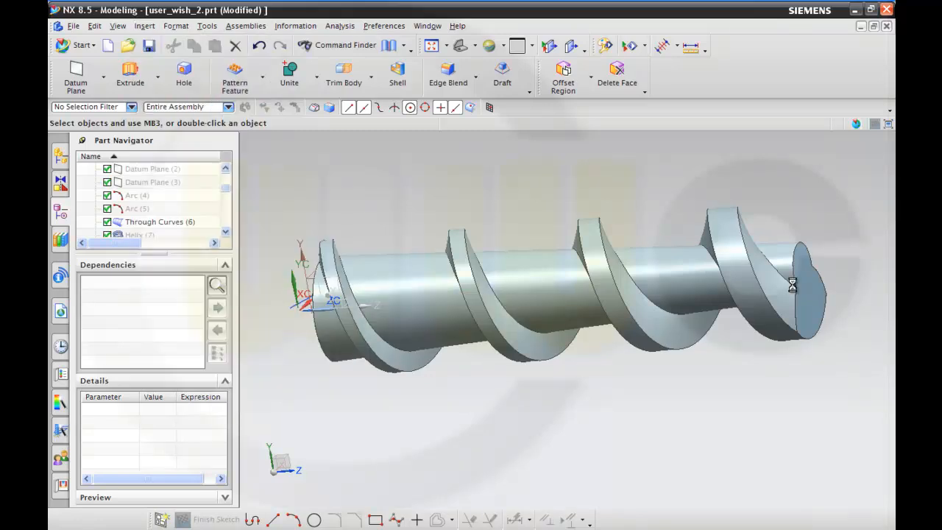
left_click(419, 288)
middle_click_drag(346, 236, 388, 237)
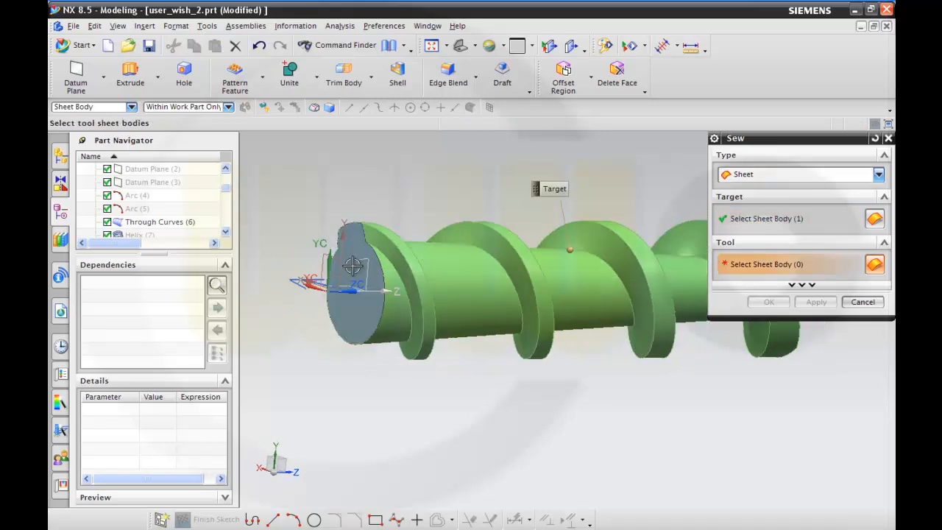
left_click(361, 306)
middle_click_drag(360, 306, 654, 364)
left_click(673, 334)
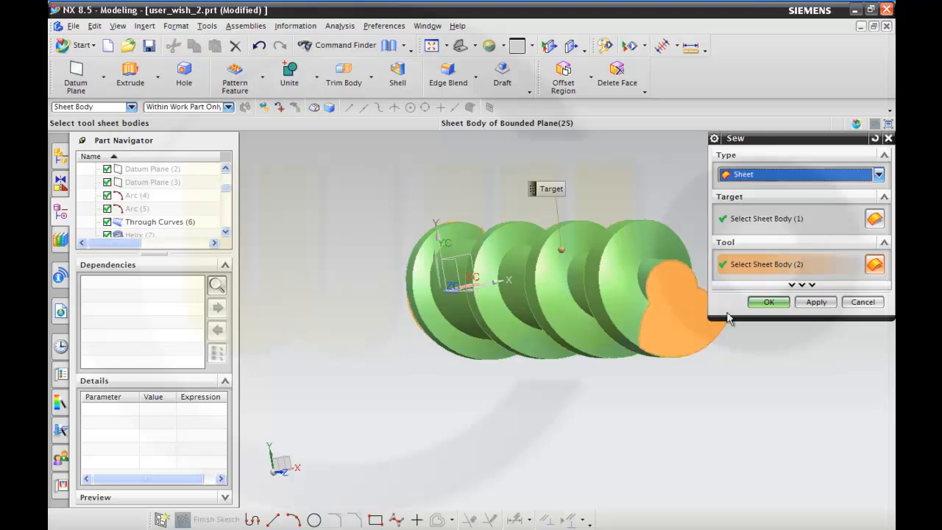
left_click(780, 307)
middle_click_drag(510, 289, 391, 272)
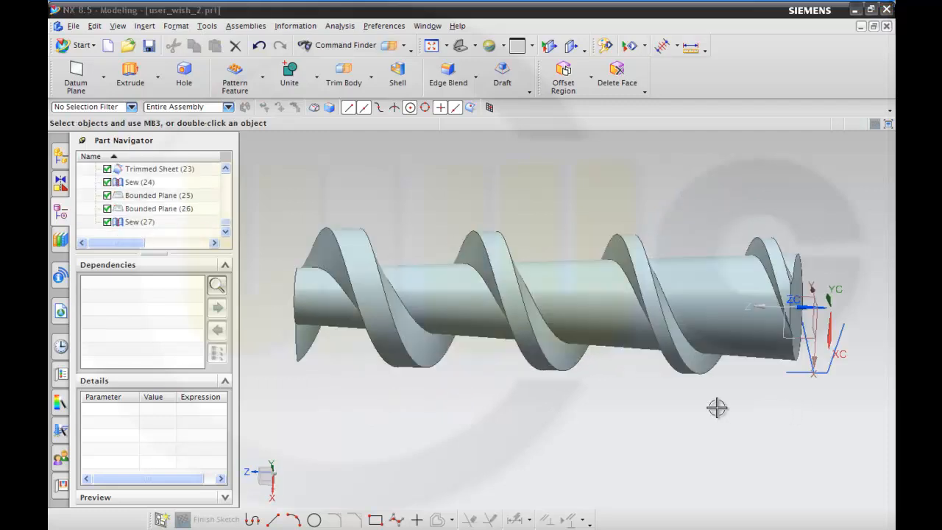
middle_click_drag(716, 406, 687, 460)
scroll(689, 445, "up", 2)
scroll(692, 386, "down", 1)
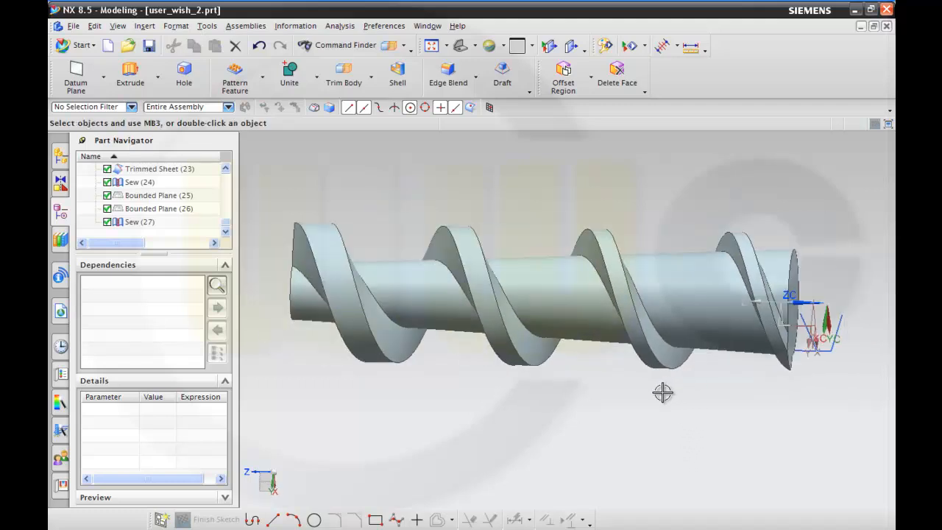